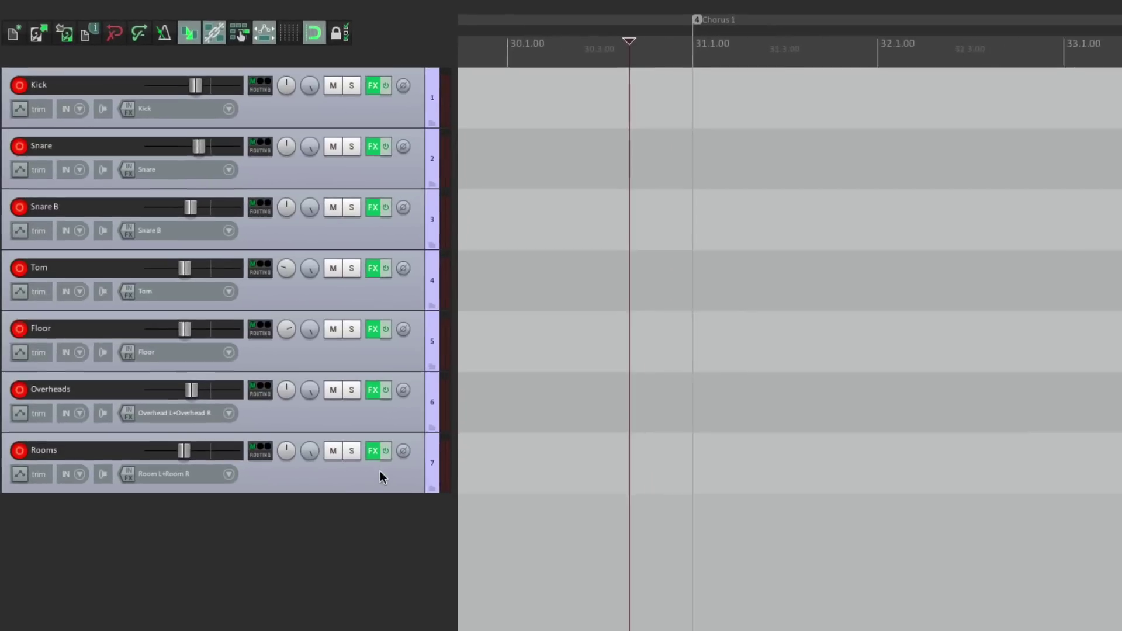
# Step: Record two passes over the chorus on all seven drum mic tracks, creating Take 1 and Take 2
pyautogui.hotkey('ctrl', 'r')
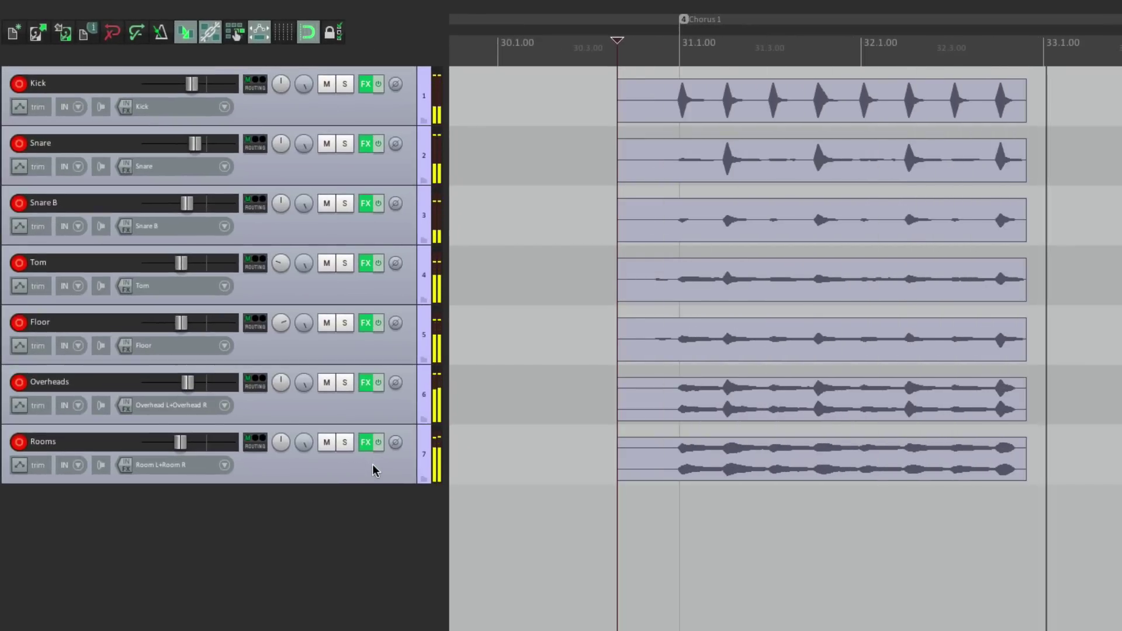
pyautogui.press('space')
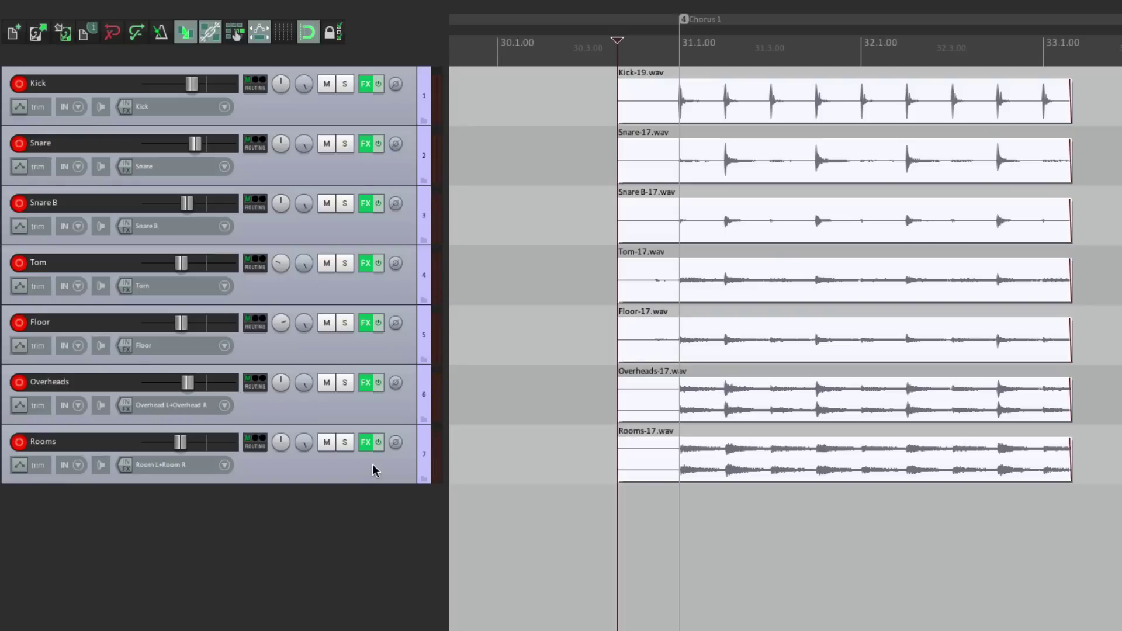
pyautogui.press('space')
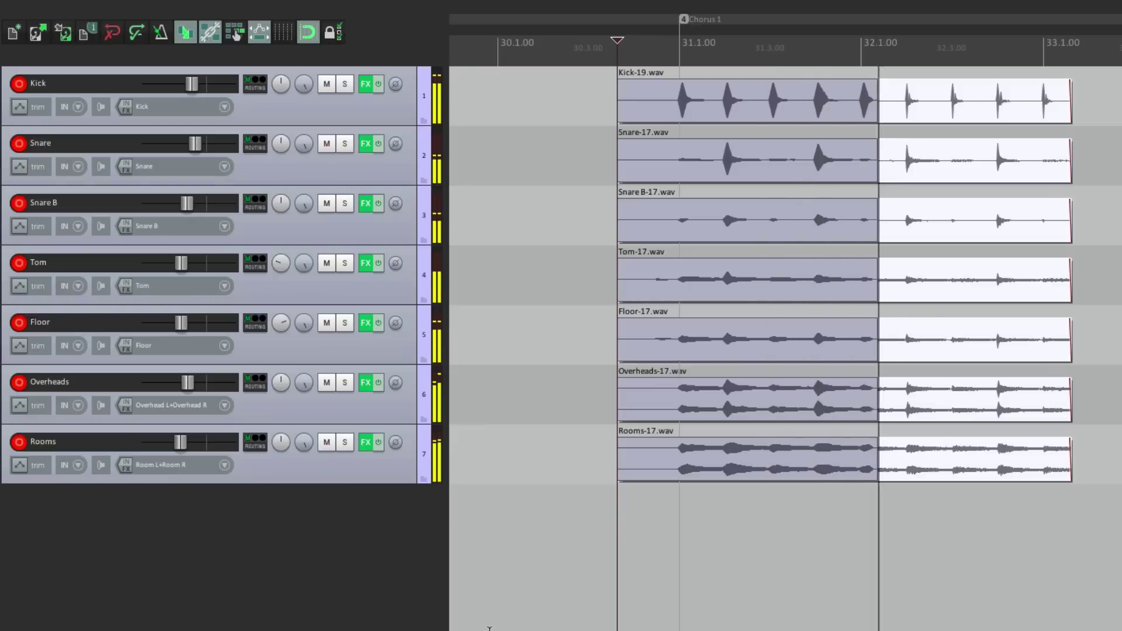
pyautogui.press('space')
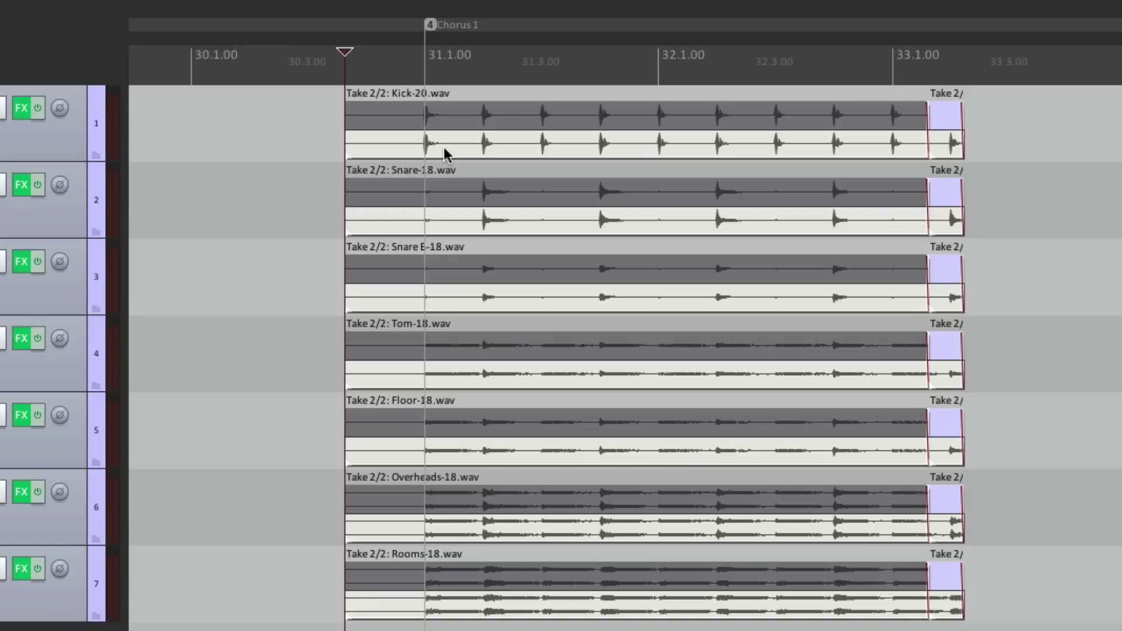
# Step: Activate Take 1 on the Kick, Snare, Snare B, Tom, Floor, Overheads and Rooms items, then deselect them
pyautogui.click(463, 113)
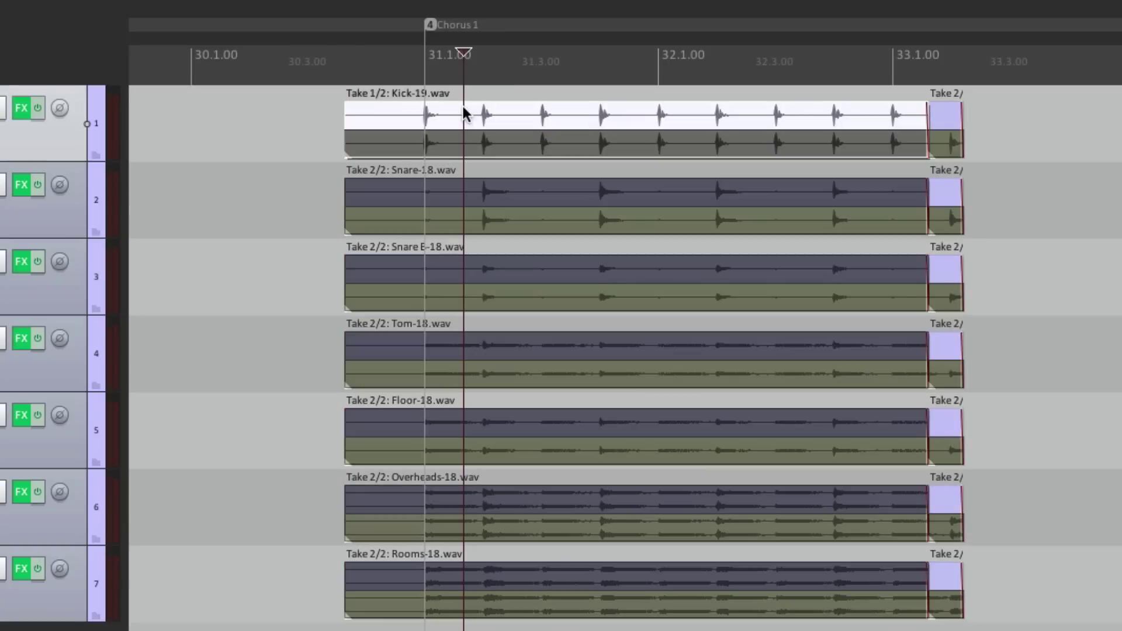
pyautogui.click(505, 224)
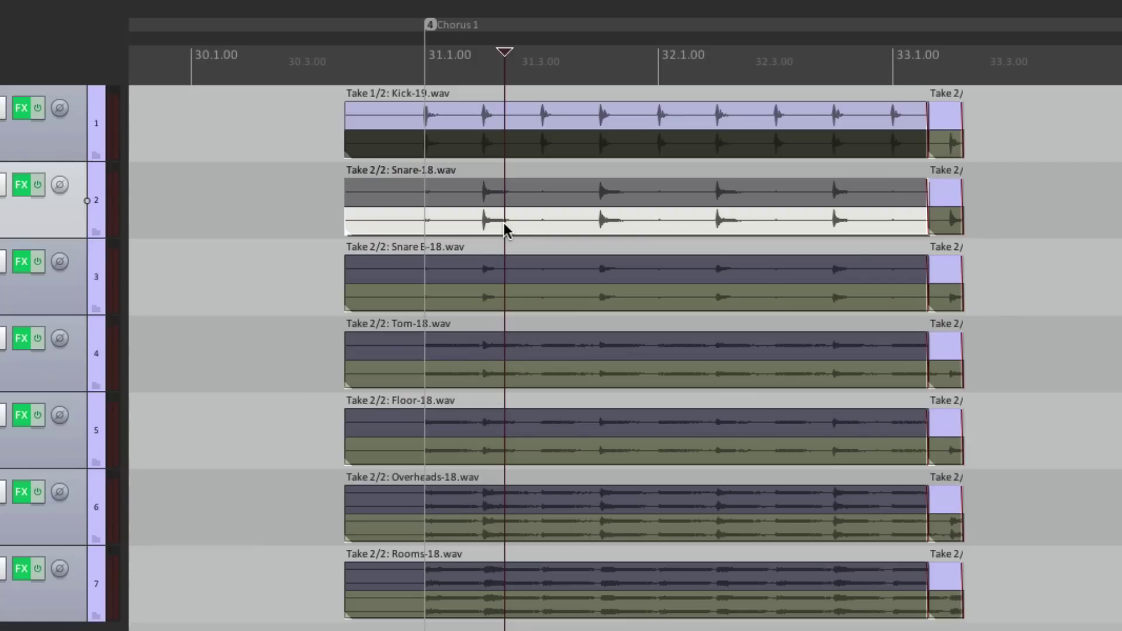
pyautogui.click(477, 182)
pyautogui.click(489, 264)
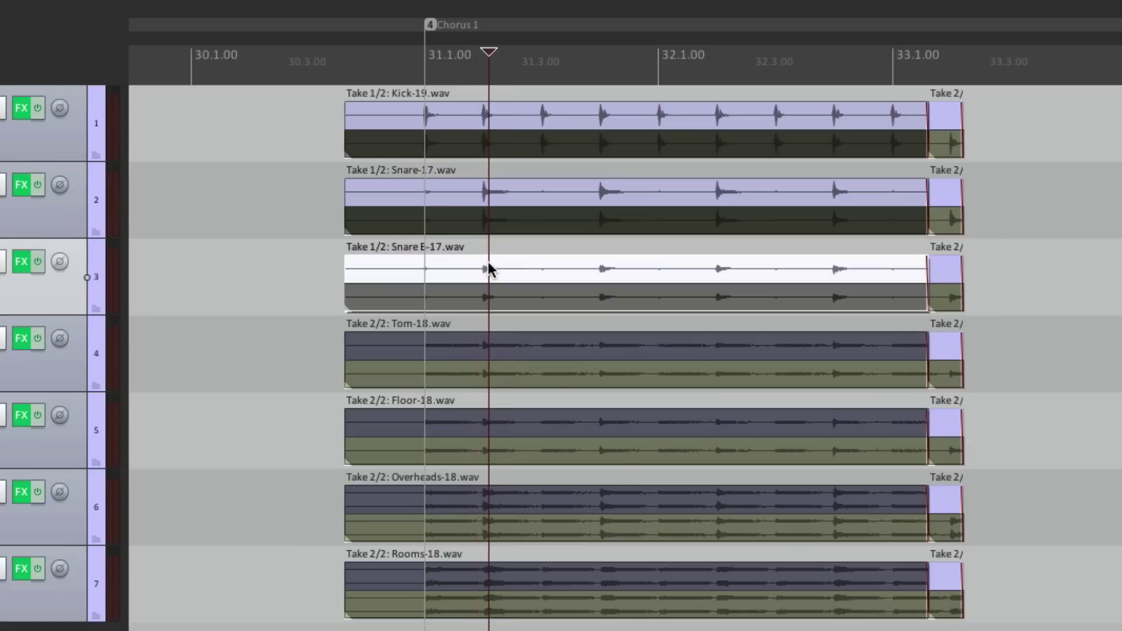
pyautogui.click(462, 345)
pyautogui.click(466, 424)
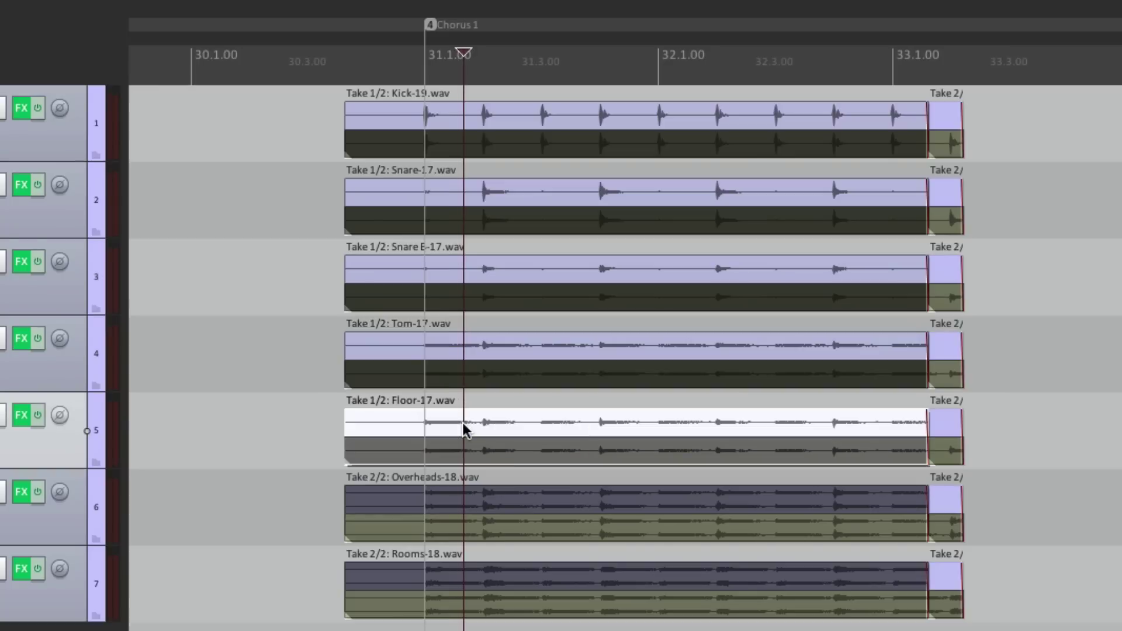
pyautogui.click(469, 499)
pyautogui.click(474, 573)
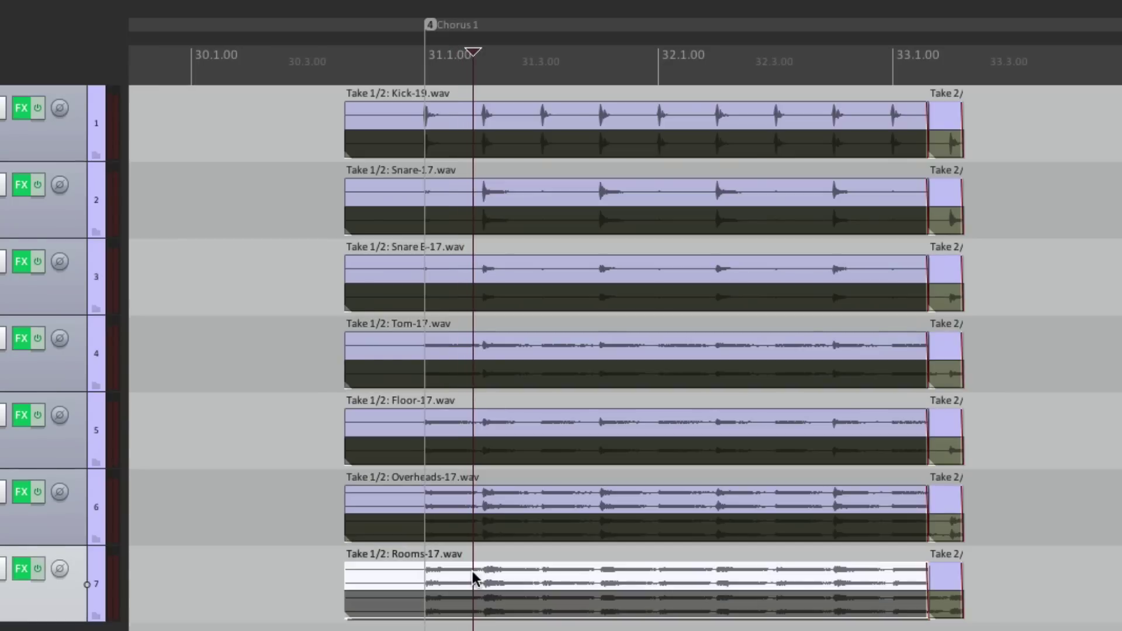
pyautogui.click(227, 488)
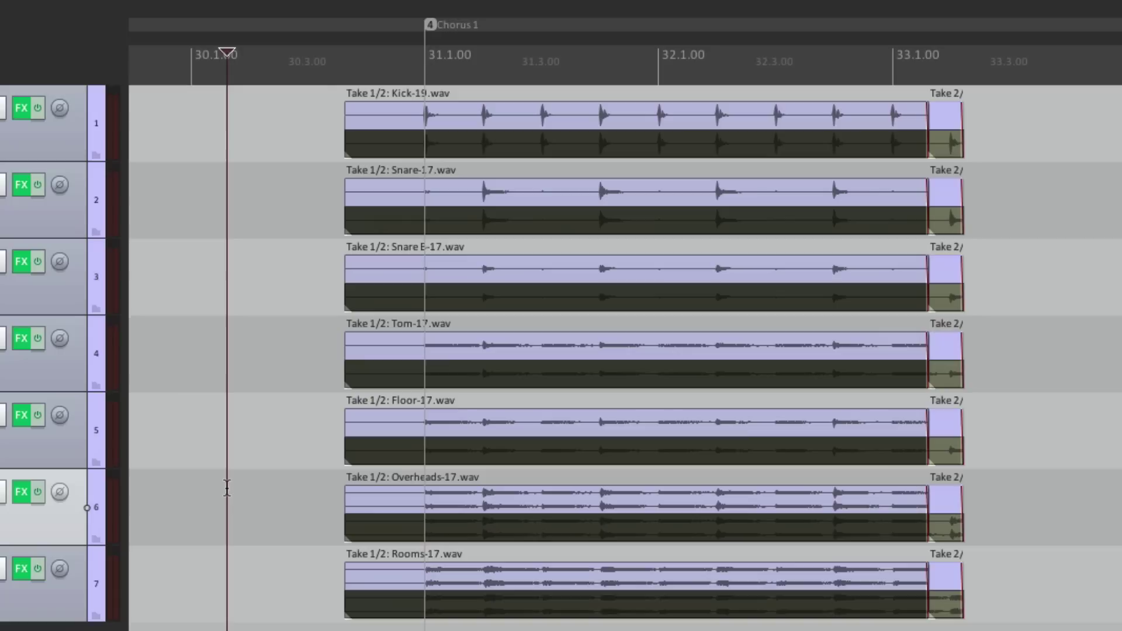
# Step: Undo the recordings and add a new empty track at the top of the track list
pyautogui.hotkey('ctrl', 'z')
pyautogui.hotkey('ctrl', 'z')
pyautogui.hotkey('ctrl', 'z')
pyautogui.hotkey('ctrl', 'z')
pyautogui.hotkey('ctrl', 'z')
pyautogui.hotkey('ctrl', 'z')
pyautogui.hotkey('ctrl', 'z')
pyautogui.hotkey('ctrl', 'z')
pyautogui.hotkey('ctrl', 'z')
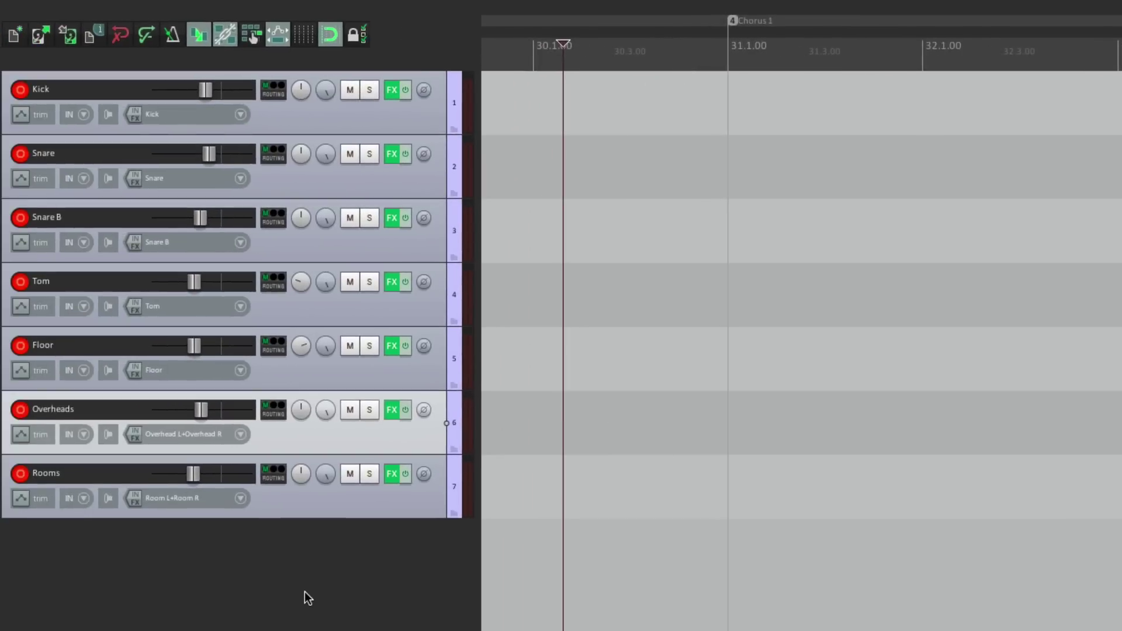
pyautogui.doubleClick(304, 594)
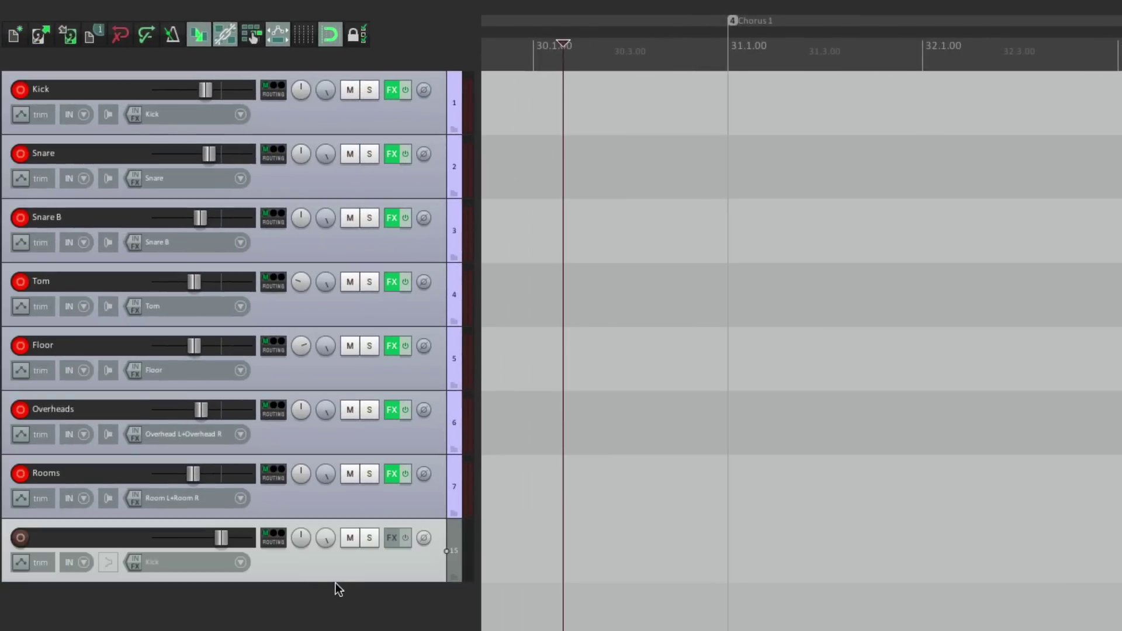
pyautogui.moveTo(338, 576); pyautogui.dragTo(335, 89)
# Step: Name the top track 'Drums' and make it much taller
pyautogui.doubleClick(69, 93)
pyautogui.write('Dr')
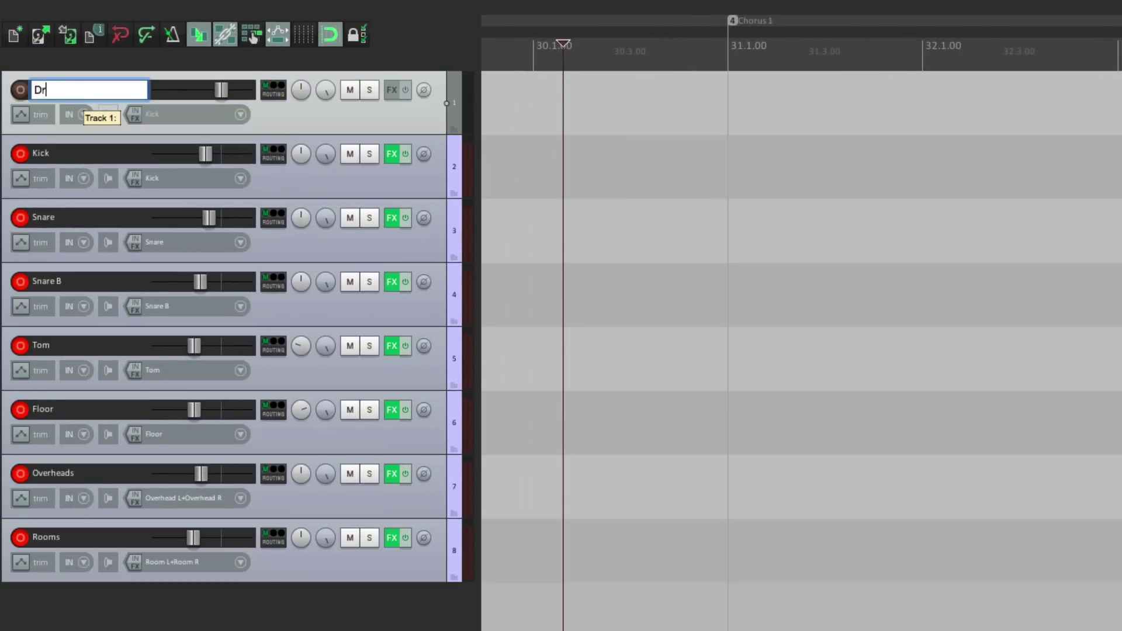
pyautogui.write('ums')
pyautogui.press('Return')
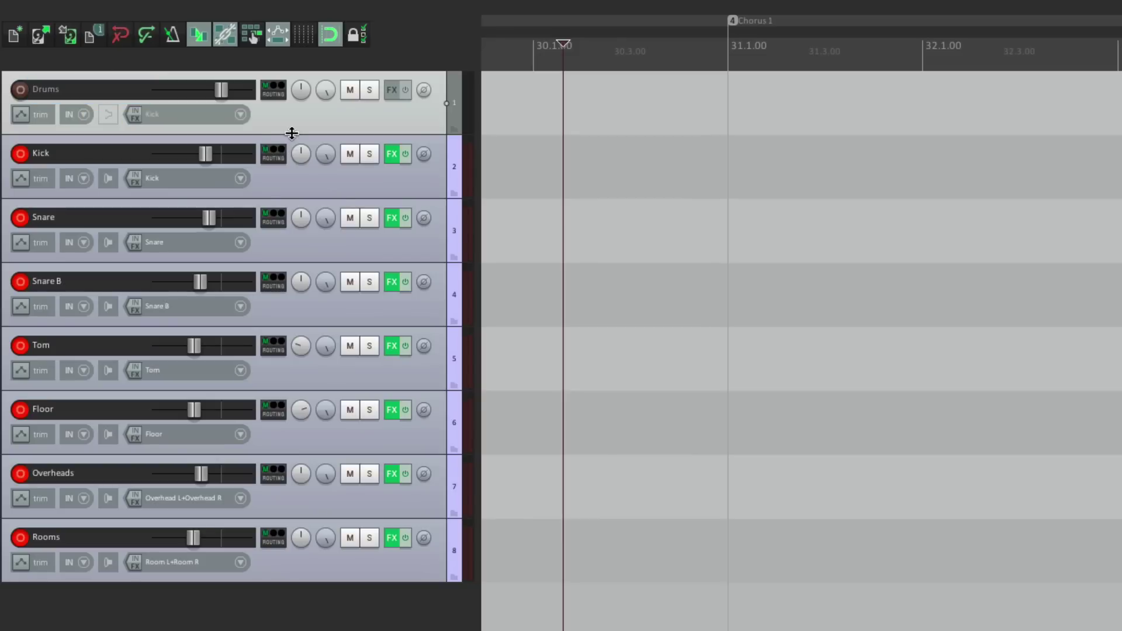
pyautogui.moveTo(292, 132); pyautogui.dragTo(346, 230)
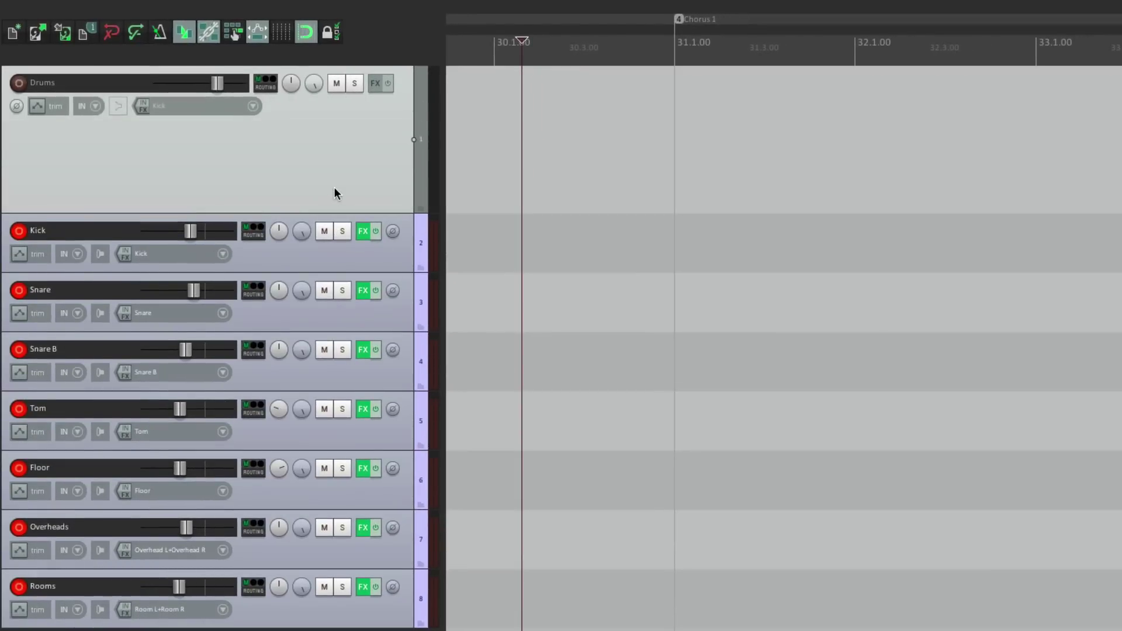
pyautogui.press('super+comma')
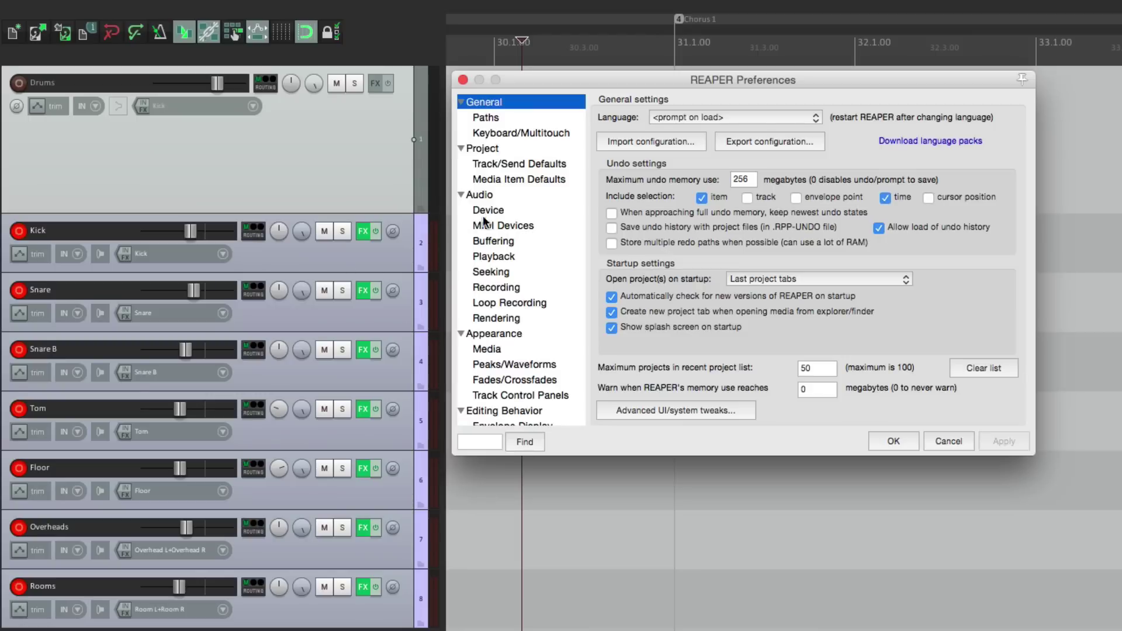
pyautogui.click(503, 195)
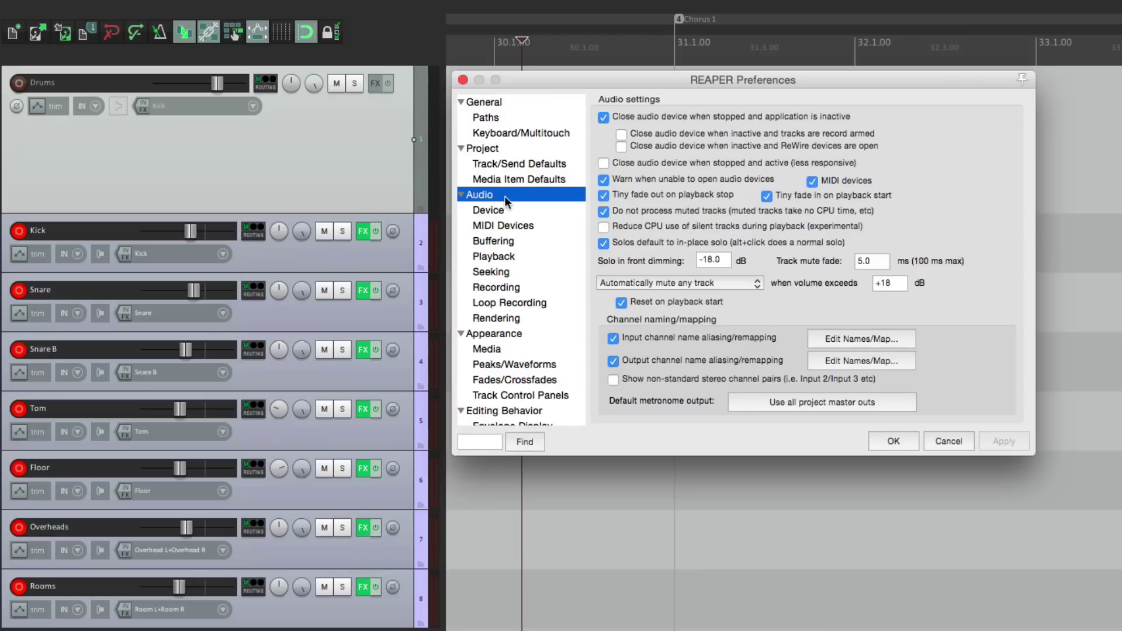
pyautogui.click(828, 339)
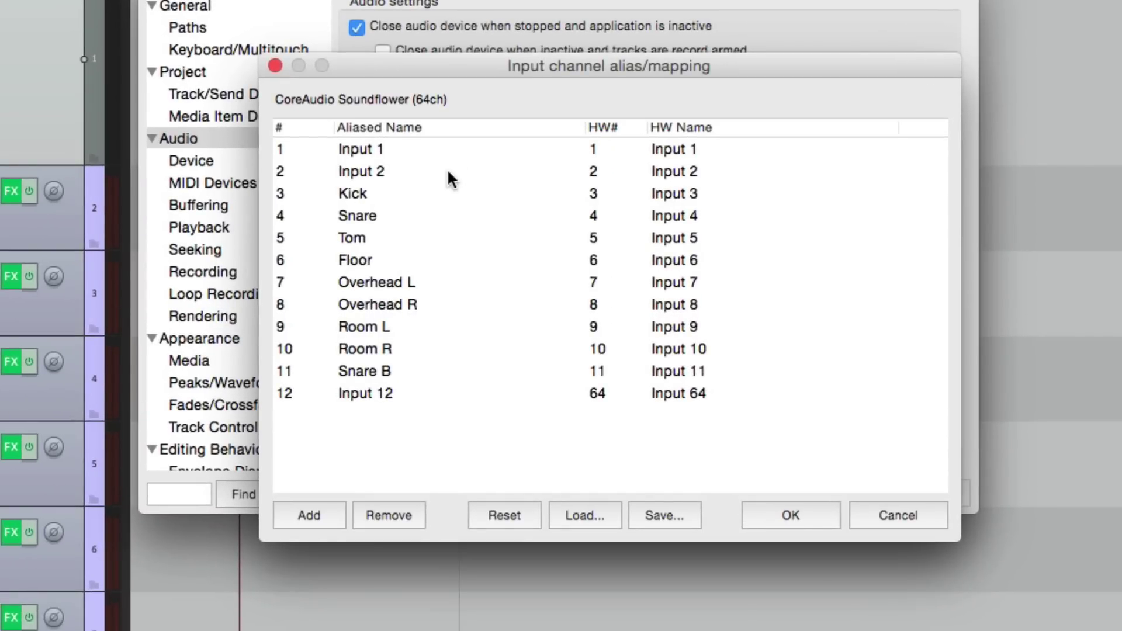
pyautogui.click(433, 199)
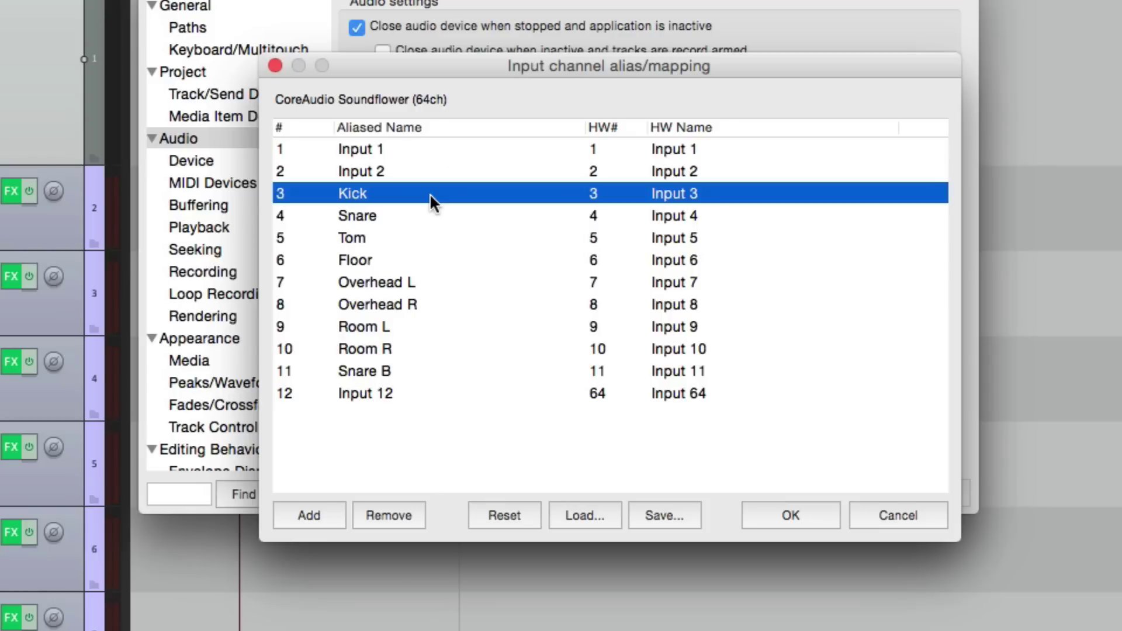
pyautogui.click(455, 215)
pyautogui.press('Down')
pyautogui.press('Down')
pyautogui.press('Down')
pyautogui.press('Down')
pyautogui.press('Down')
pyautogui.press('Down')
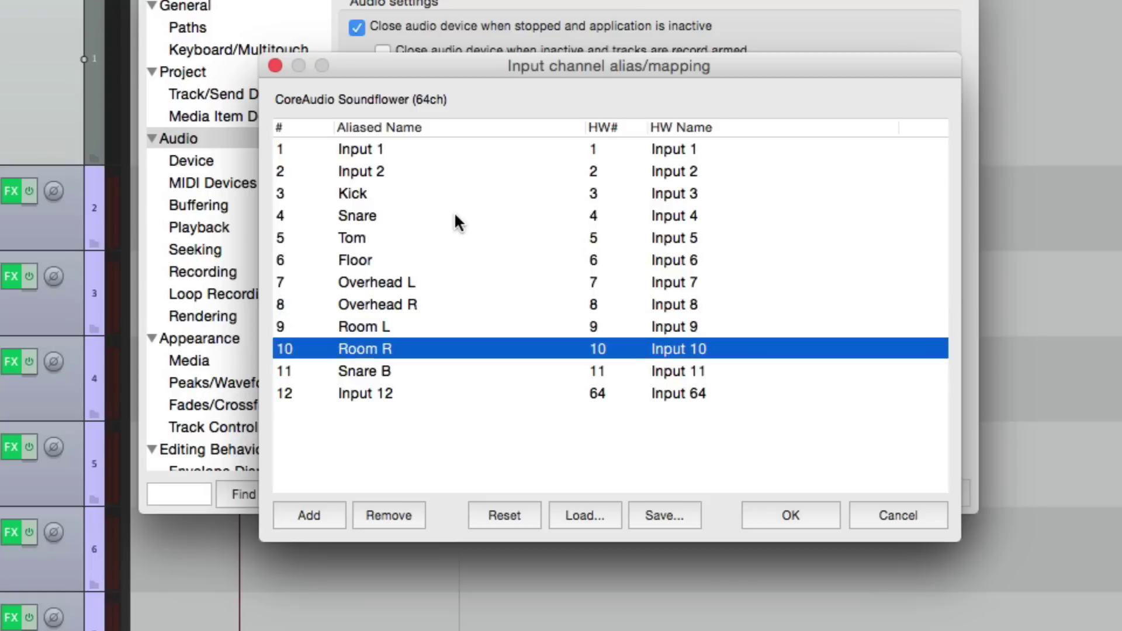
pyautogui.press('Down')
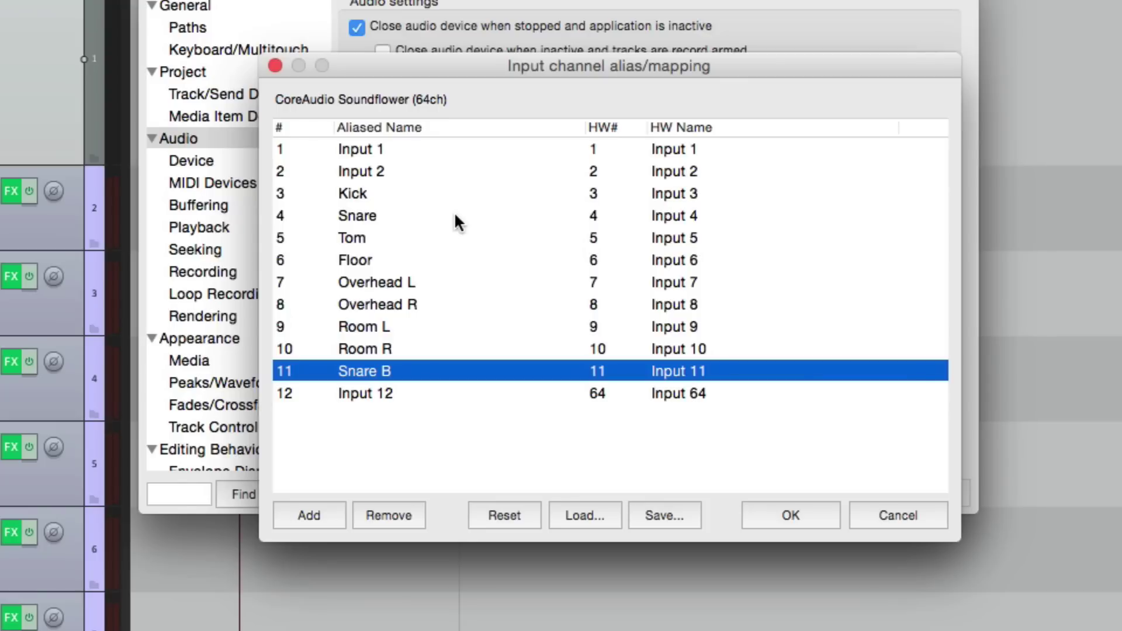
pyautogui.click(447, 283)
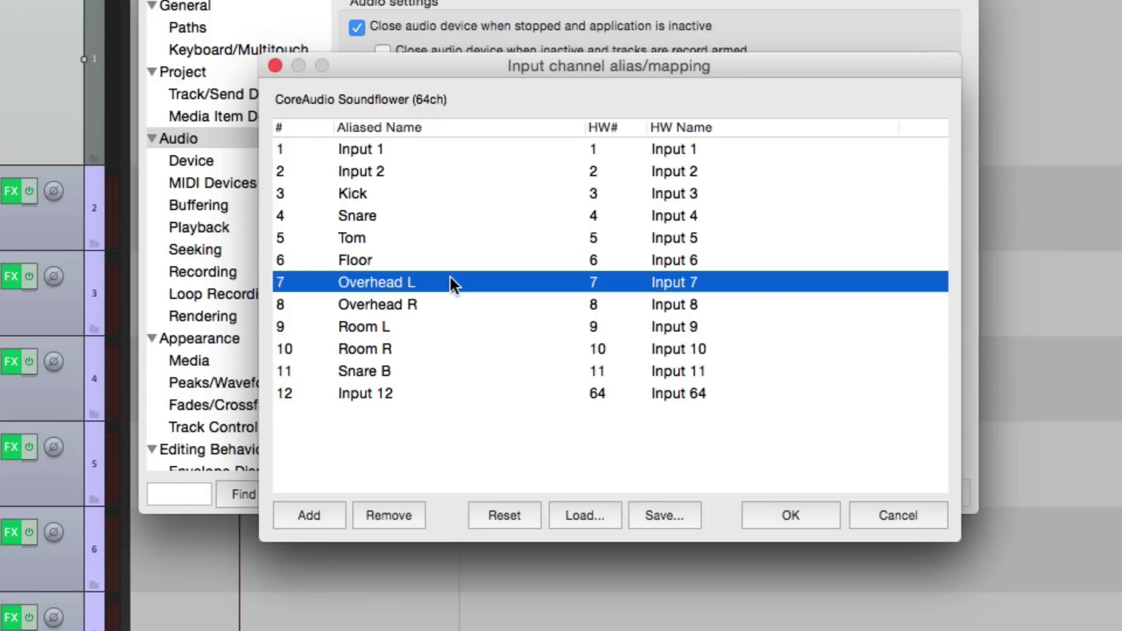
pyautogui.click(440, 301)
pyautogui.click(436, 323)
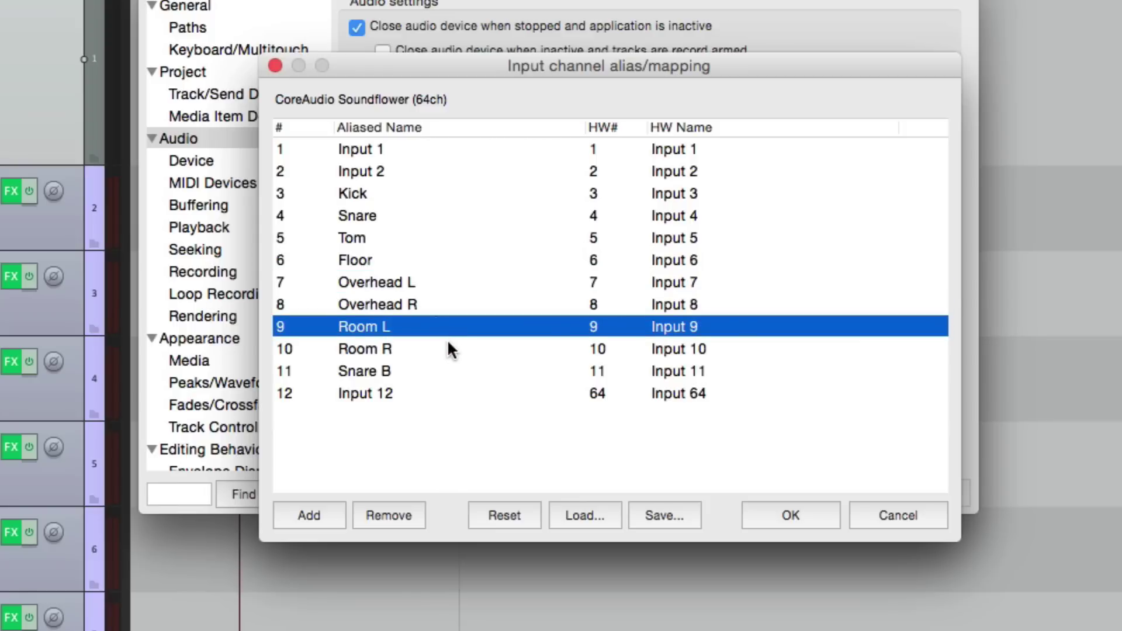
pyautogui.click(448, 345)
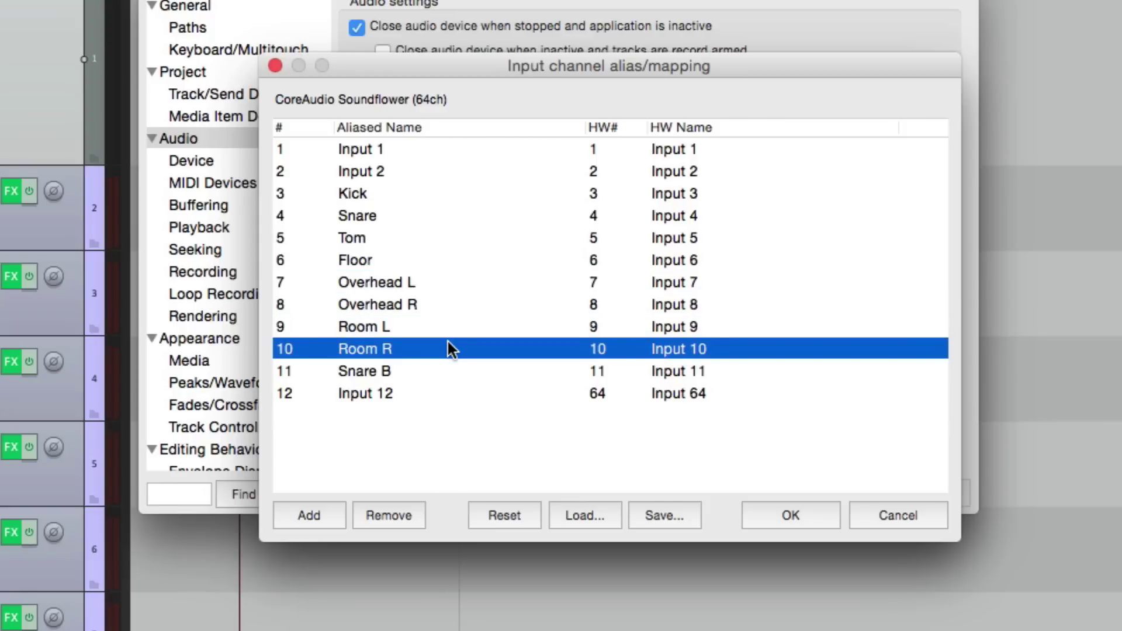
pyautogui.click(753, 519)
pyautogui.click(766, 562)
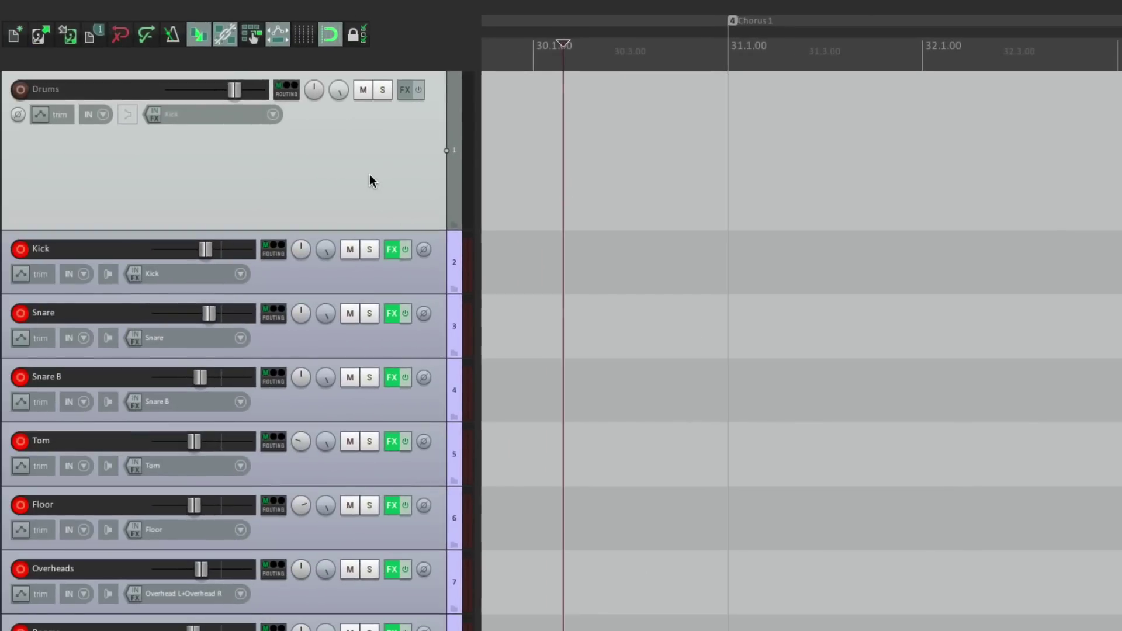
# Step: Set the Drums track's channel count to 10 in its routing settings
pyautogui.click(285, 89)
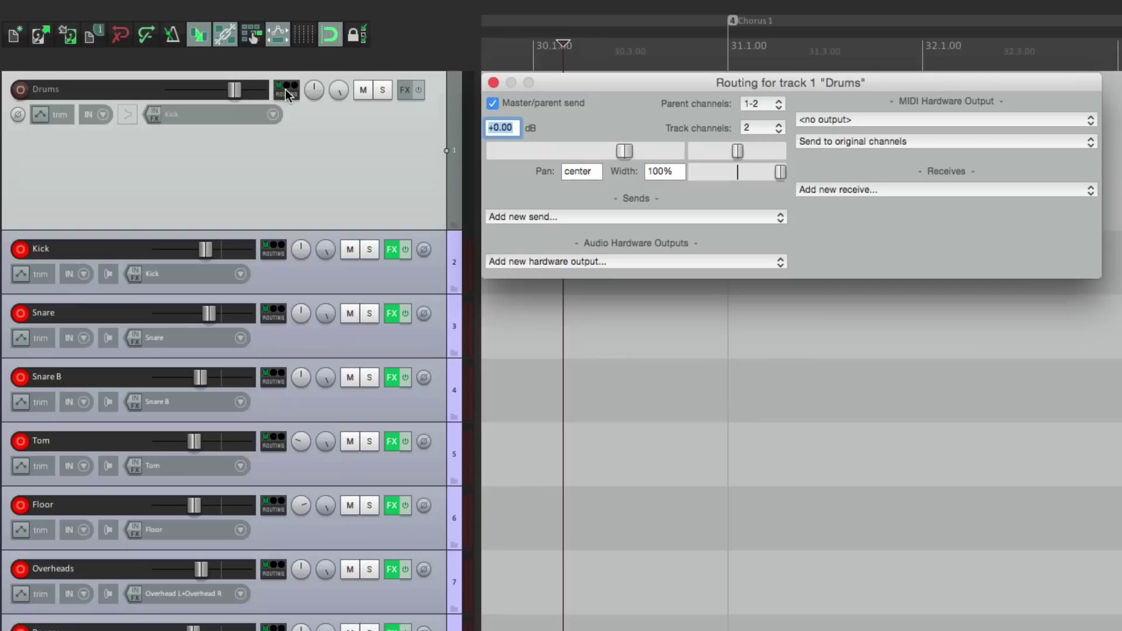
pyautogui.click(772, 134)
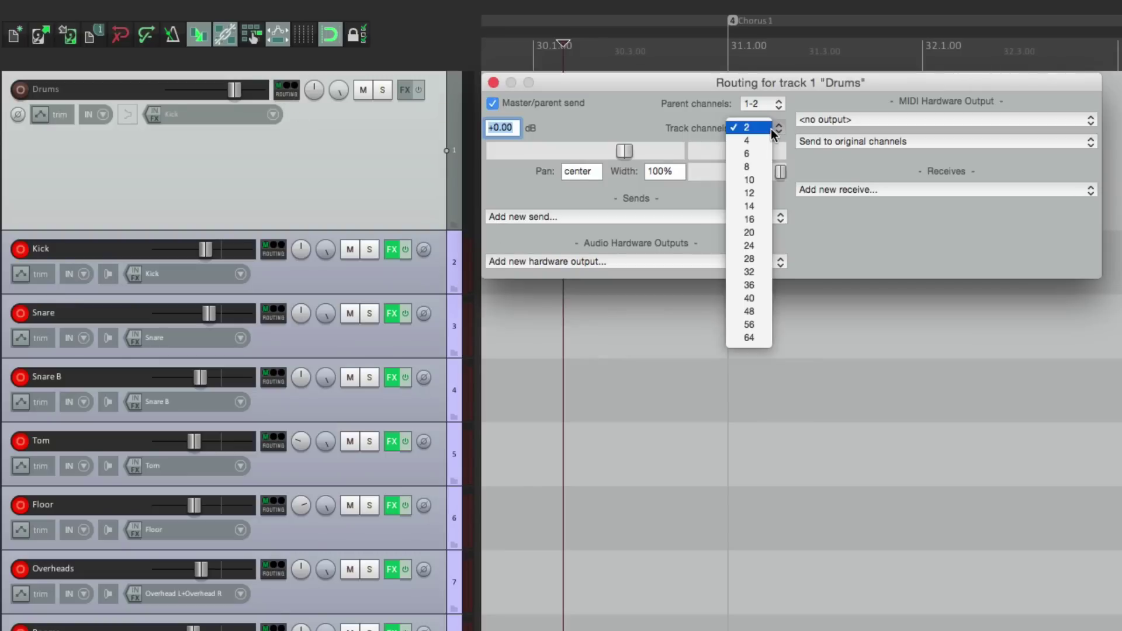
pyautogui.click(767, 181)
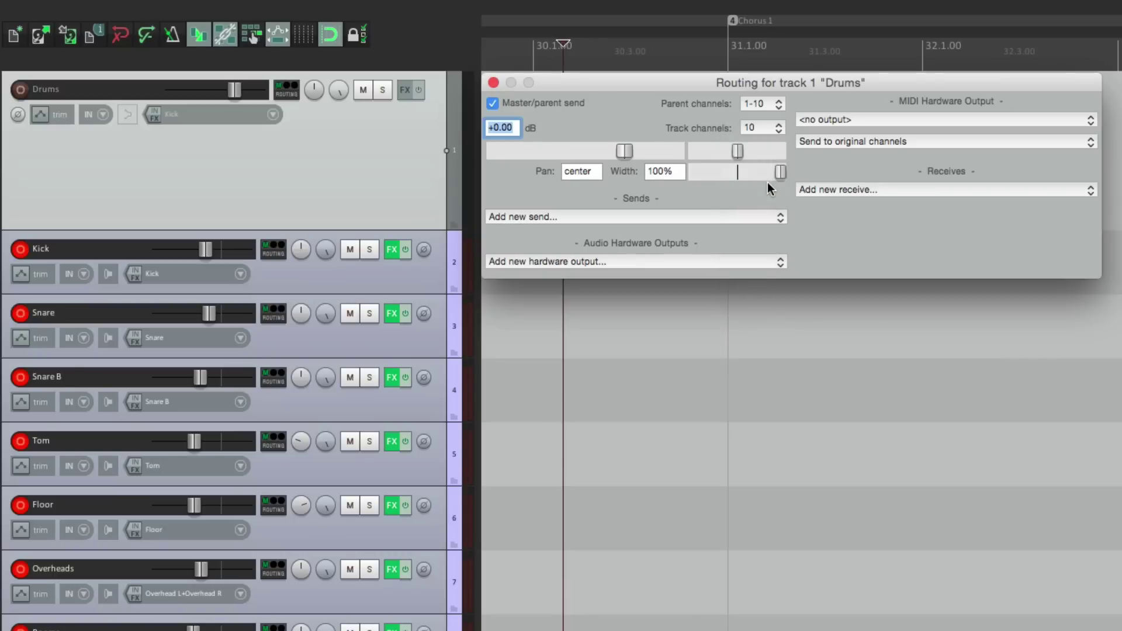
pyautogui.click(492, 81)
# Step: Set the Drums track's input to the 10-channel range Kick..Input 12
pyautogui.click(273, 115)
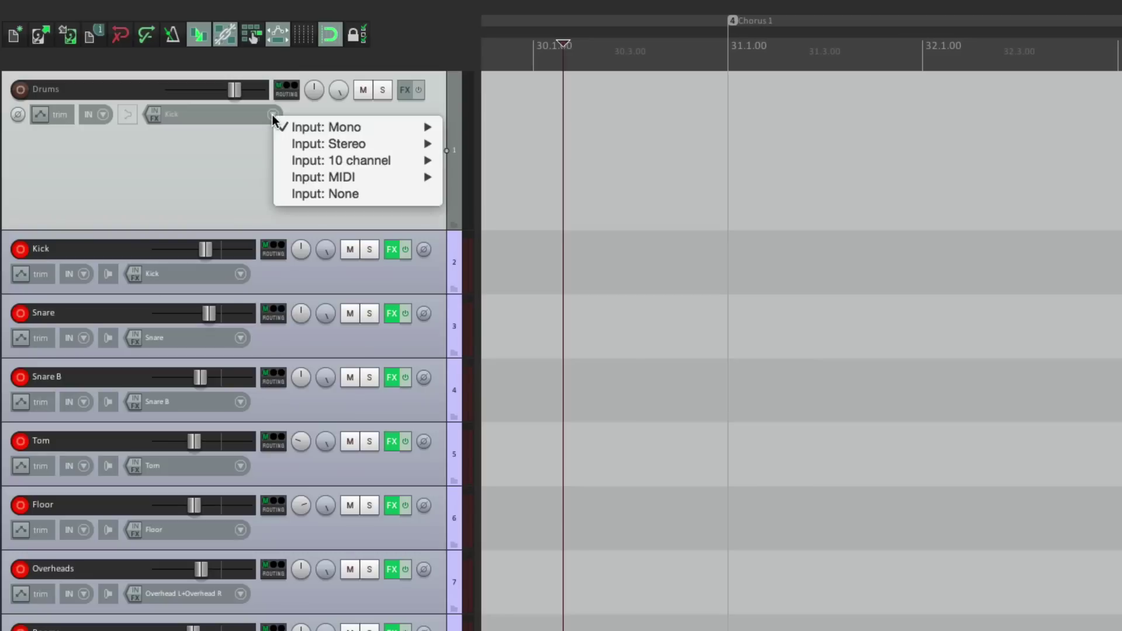
pyautogui.moveTo(288, 166)
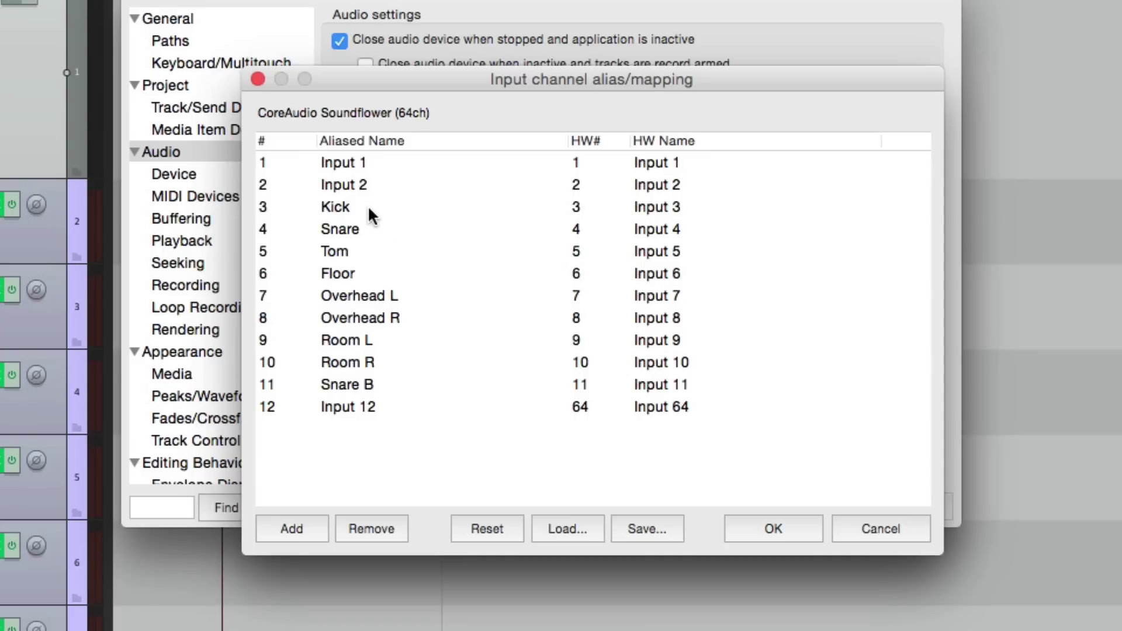
pyautogui.click(368, 209)
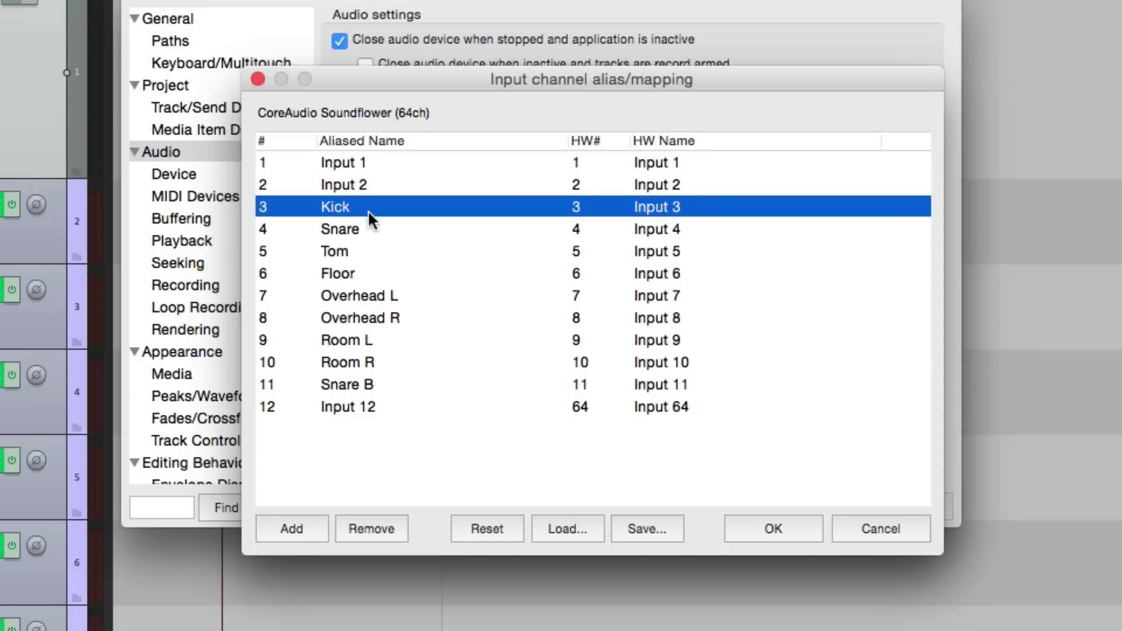
pyautogui.click(393, 412)
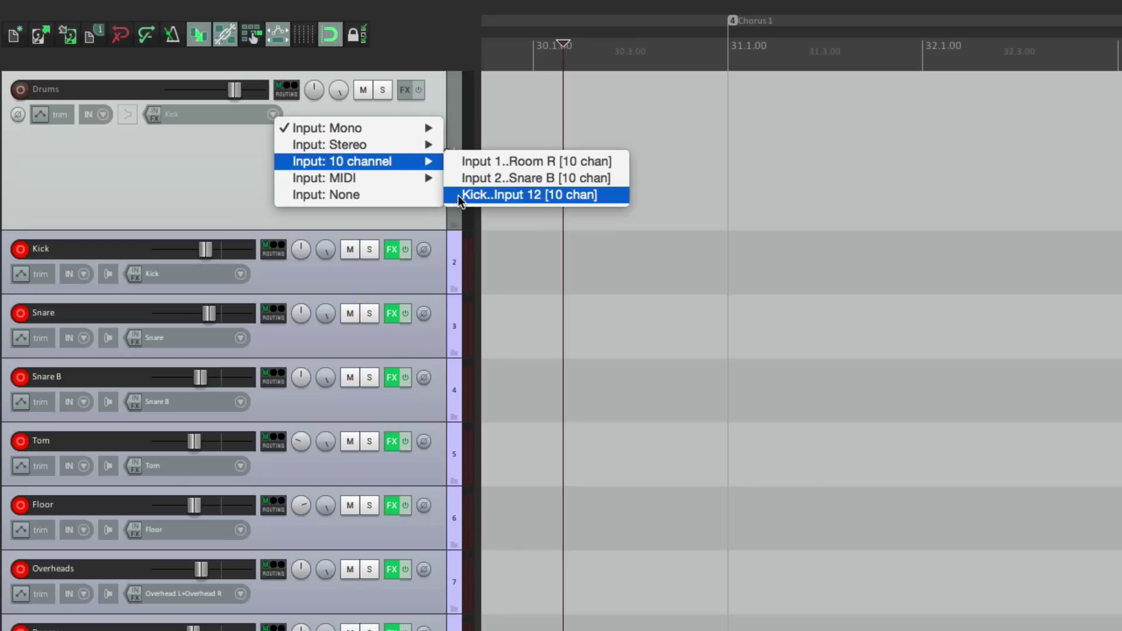
pyautogui.click(460, 198)
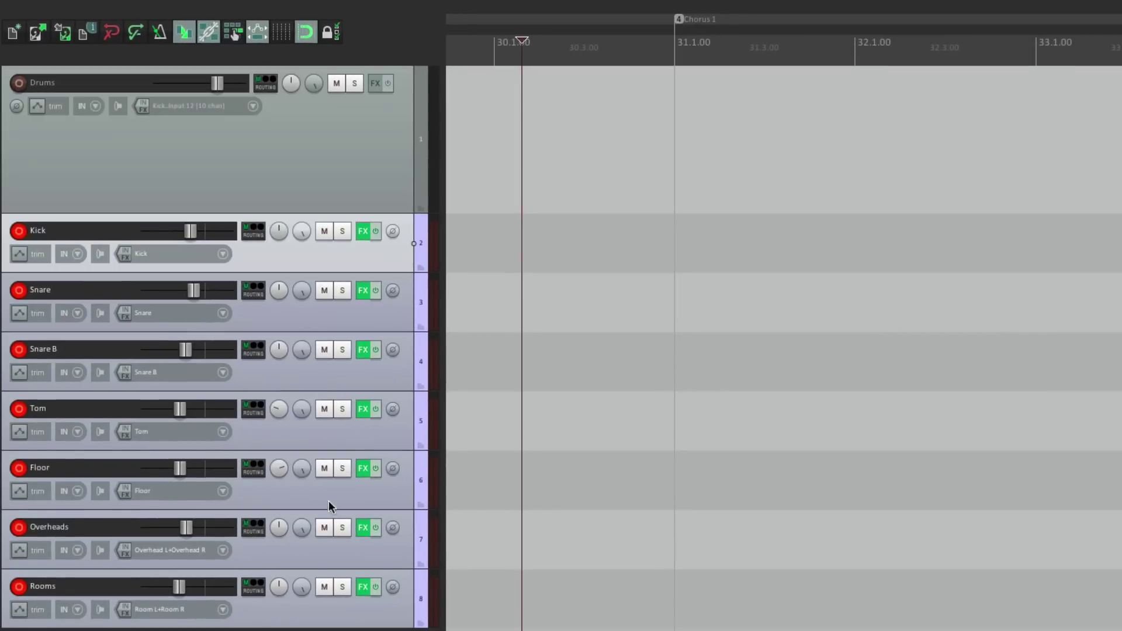
# Step: Disarm the individual mic tracks and record-arm only the Drums track
pyautogui.click(320, 615)
pyautogui.click(19, 231)
pyautogui.click(19, 82)
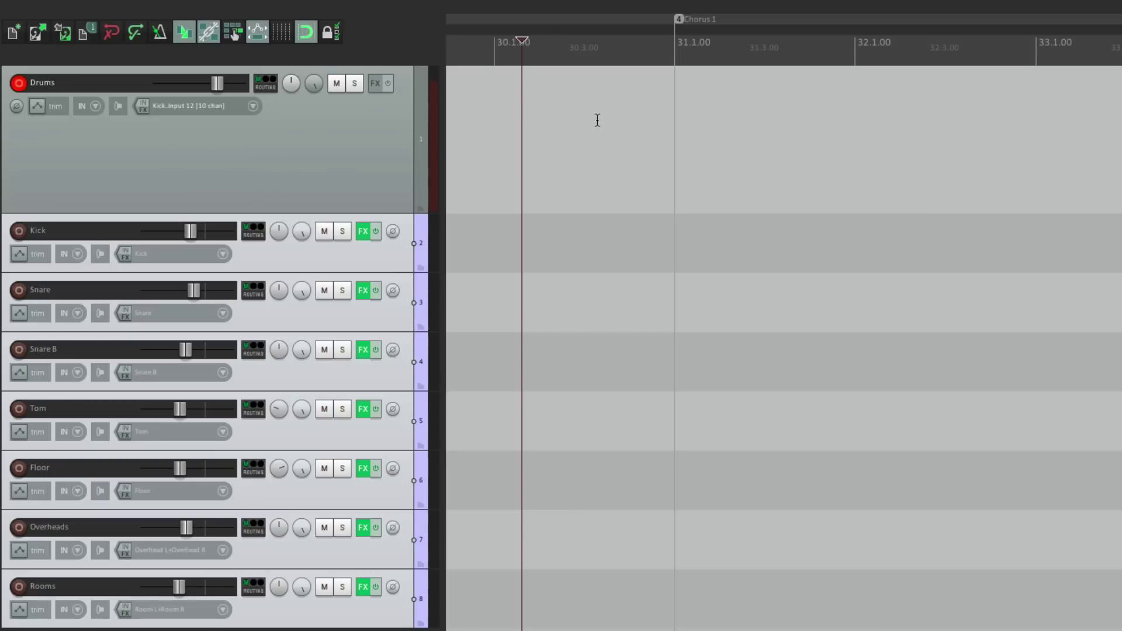
# Step: Play from before Chorus 1 to check the Drums input meter shows signal
pyautogui.click(598, 120)
pyautogui.press('space')
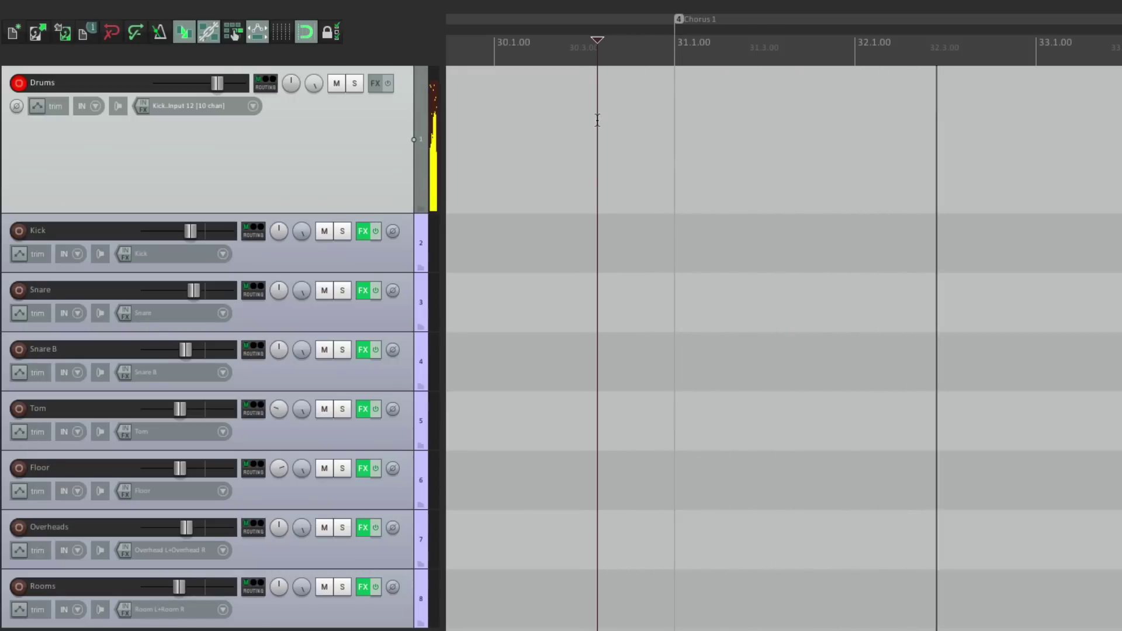
pyautogui.press('space')
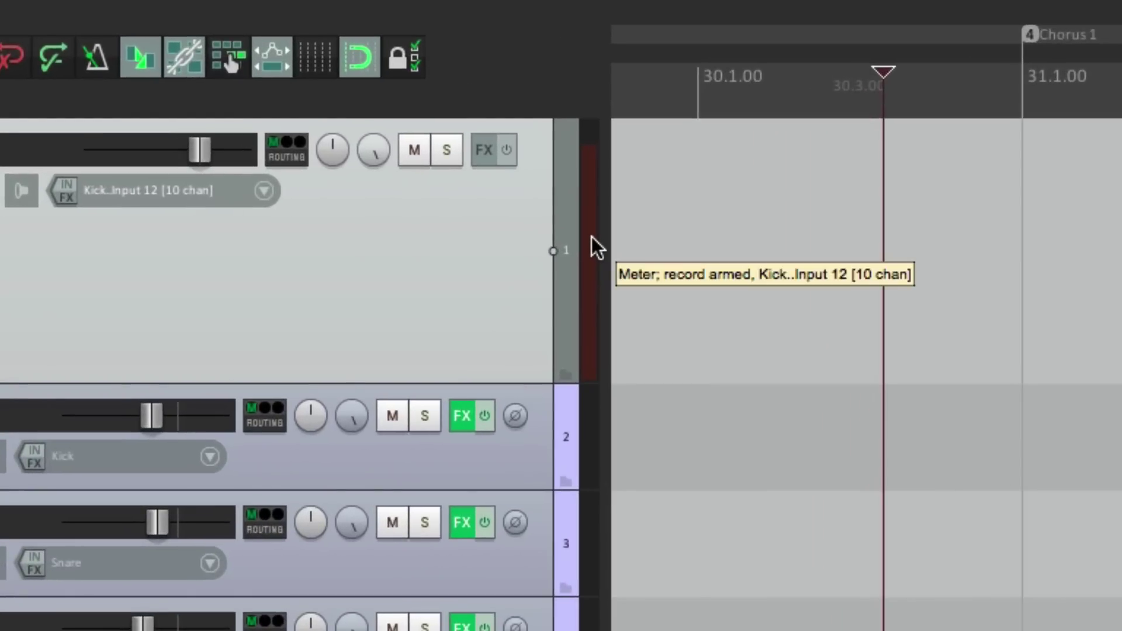
pyautogui.press('space')
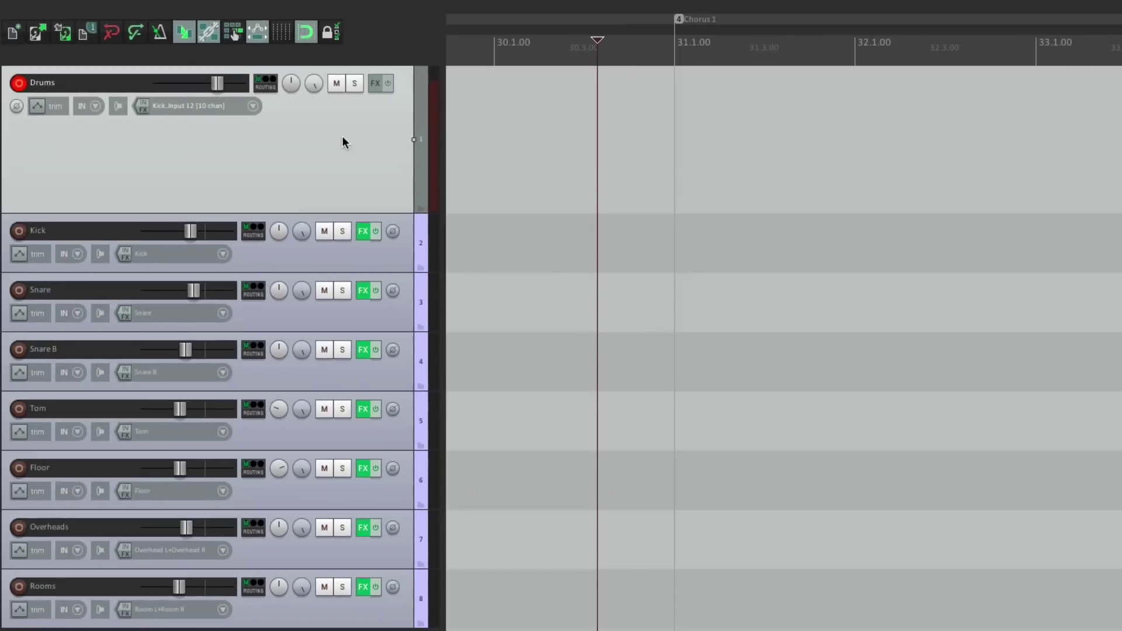
# Step: Apply the 'bd --- Small Full Meter' layout to Drums and play back to watch all ten channels
pyautogui.rightClick(425, 244)
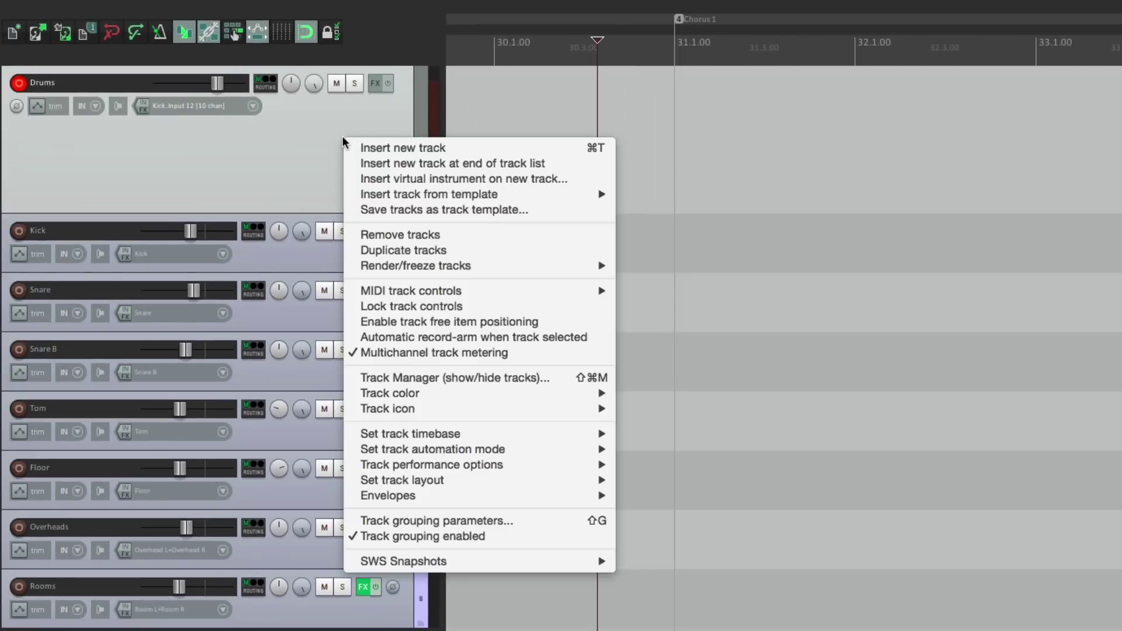
pyautogui.moveTo(430, 480)
pyautogui.moveTo(714, 510)
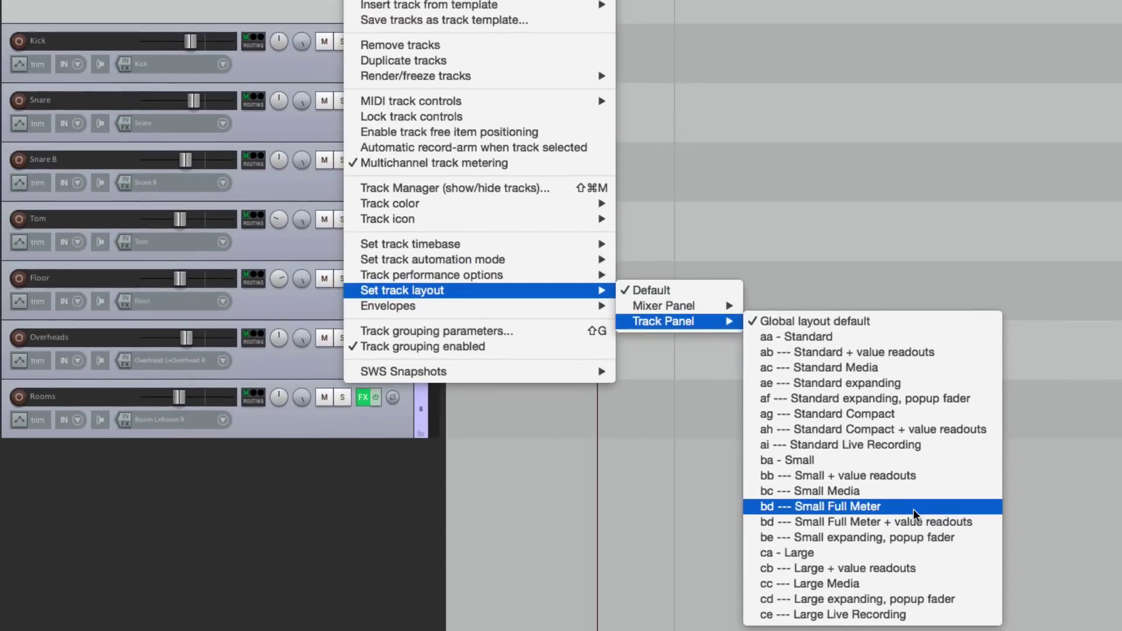
pyautogui.click(914, 507)
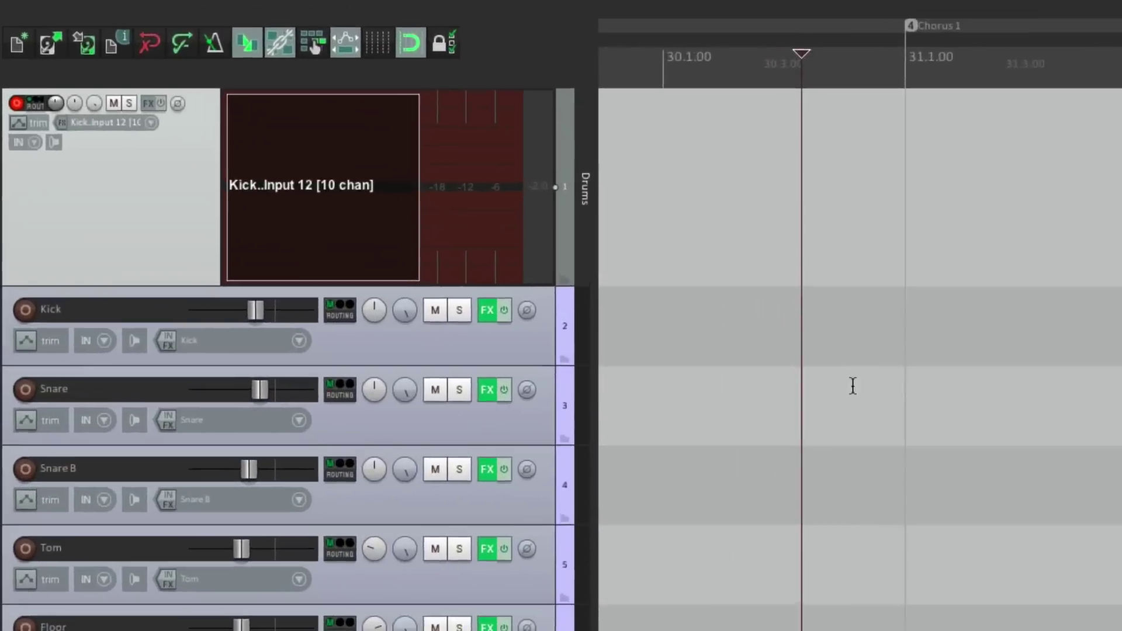
pyautogui.press('space')
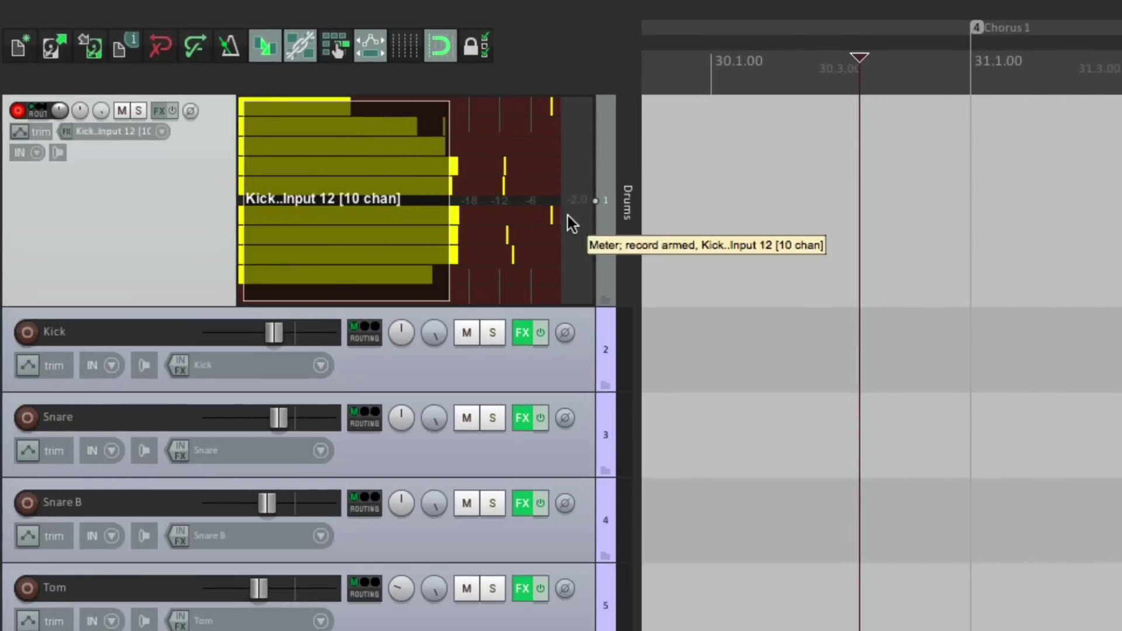
pyautogui.press('space')
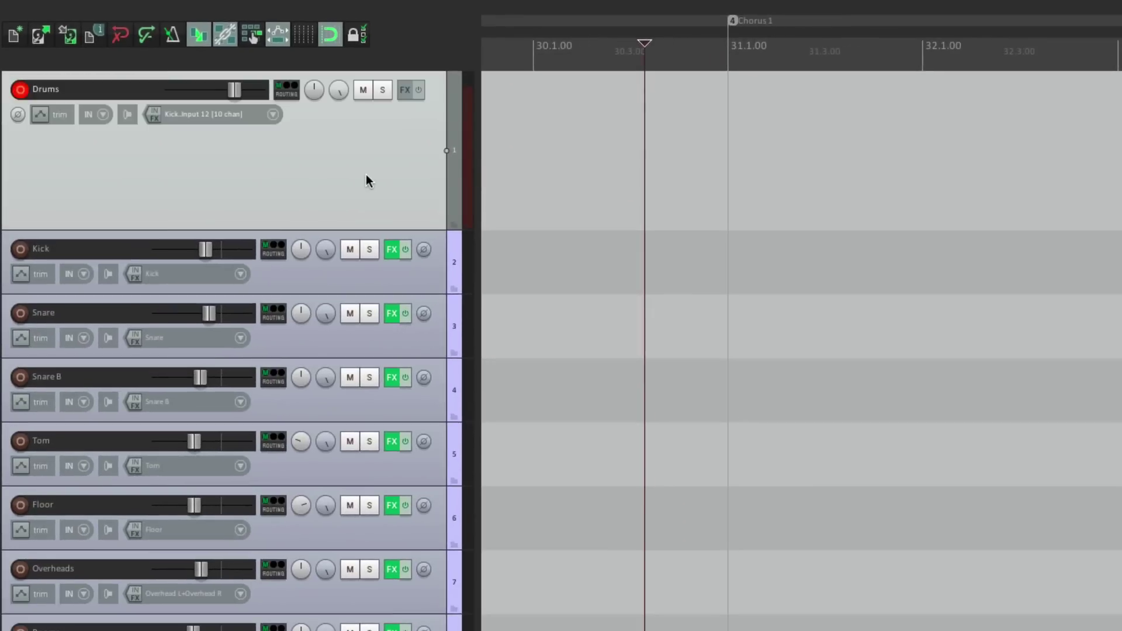
# Step: Disable the Drums track's Master/parent send, then play back to confirm
pyautogui.click(293, 96)
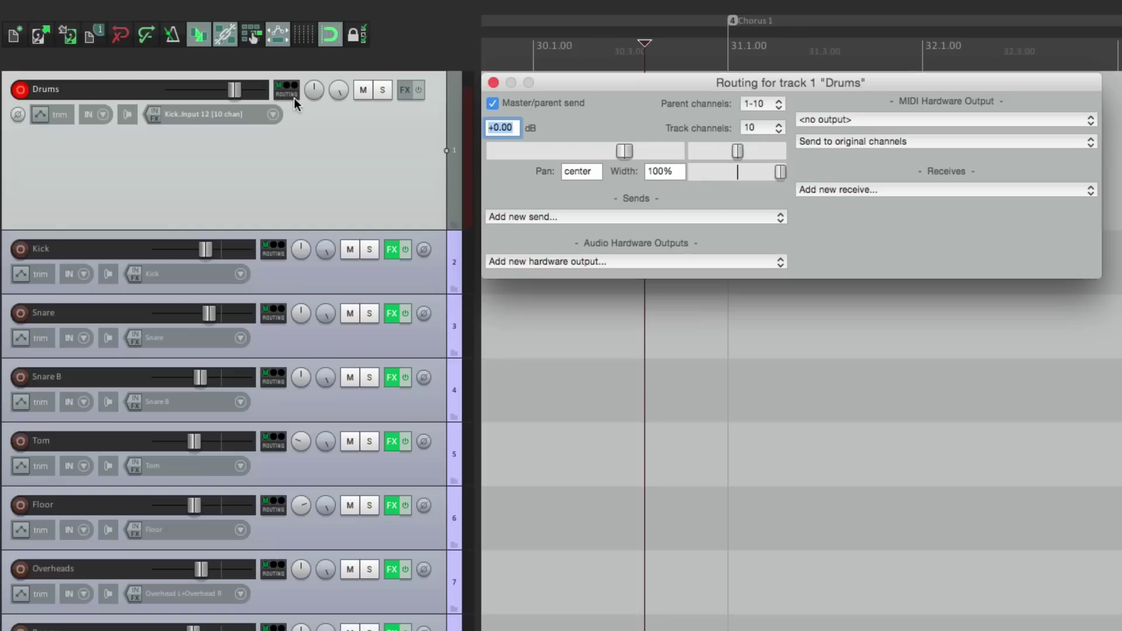
pyautogui.click(493, 104)
pyautogui.click(493, 82)
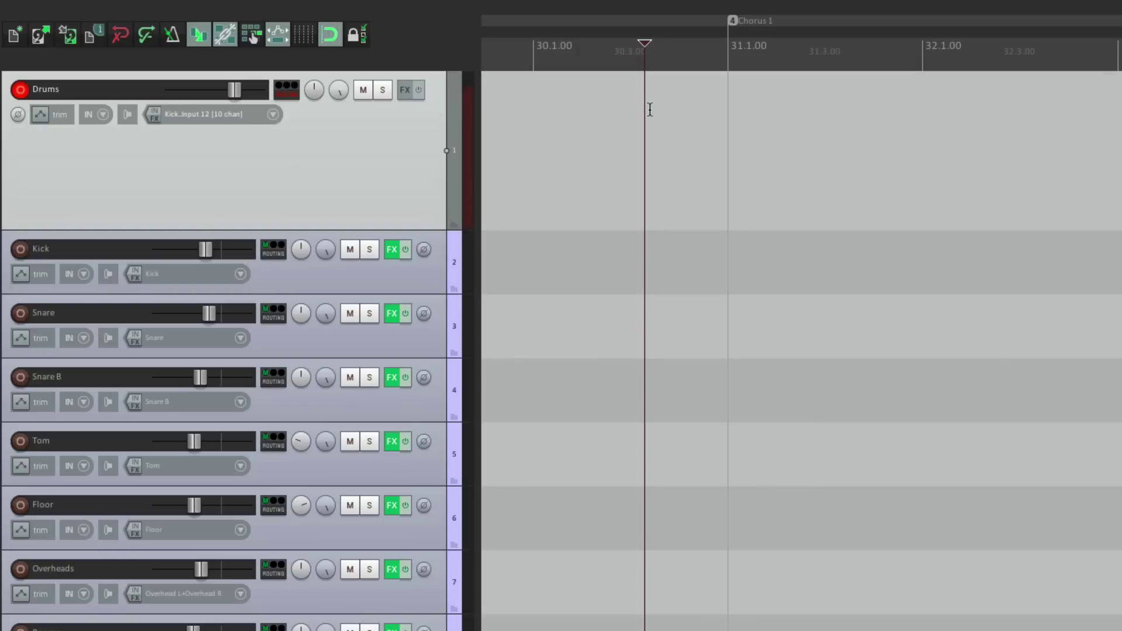
pyautogui.press('space')
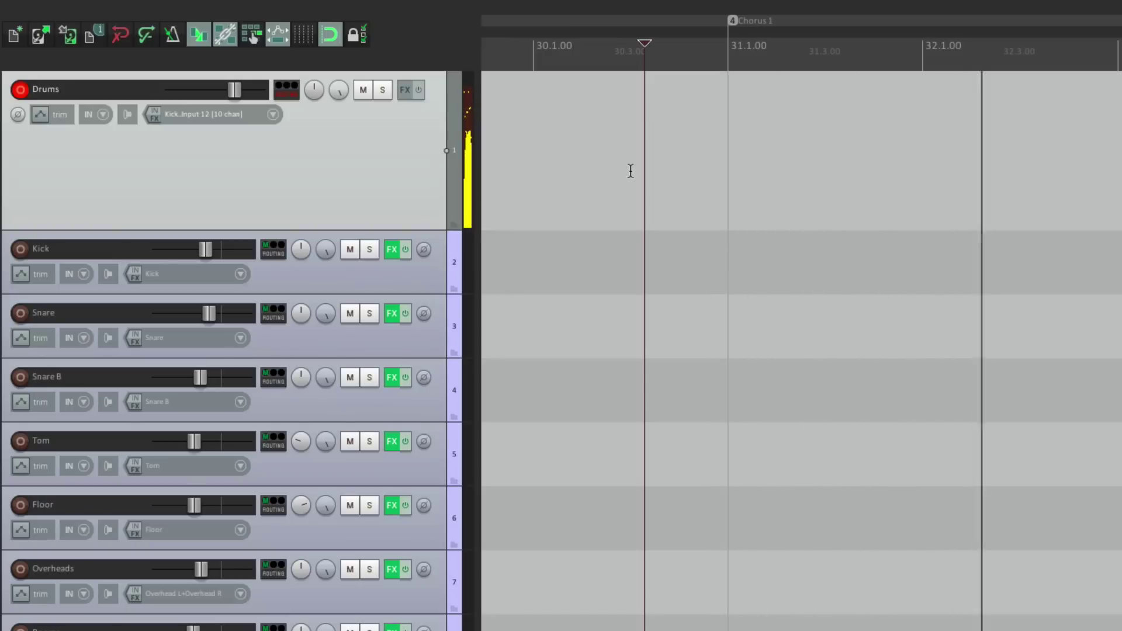
pyautogui.press('space')
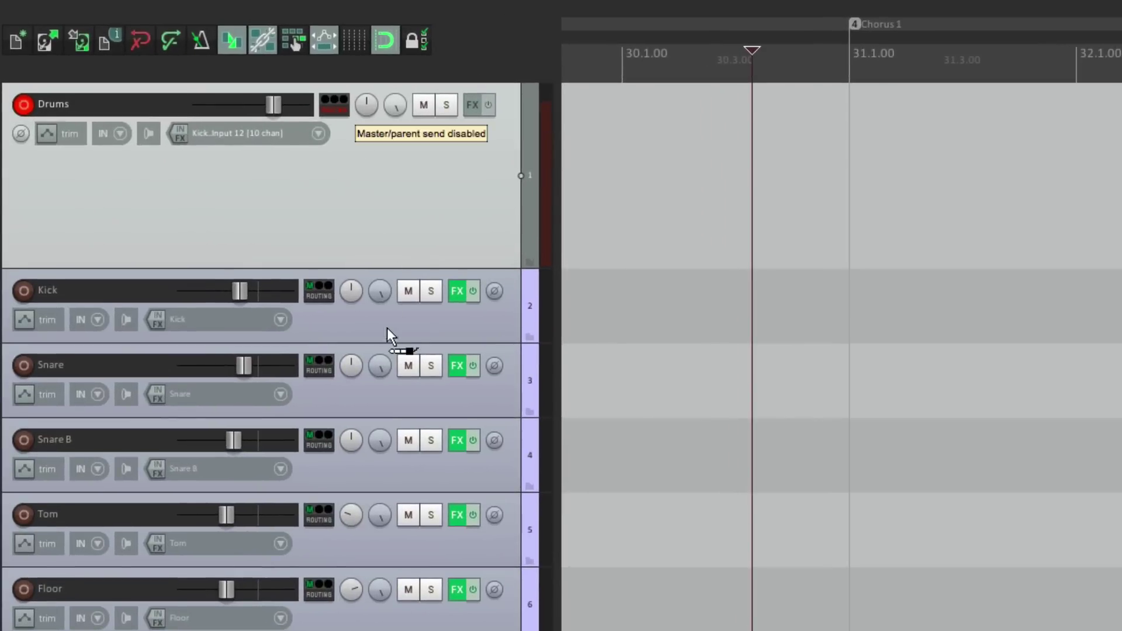
pyautogui.moveTo(386, 321); pyautogui.dragTo(394, 336)
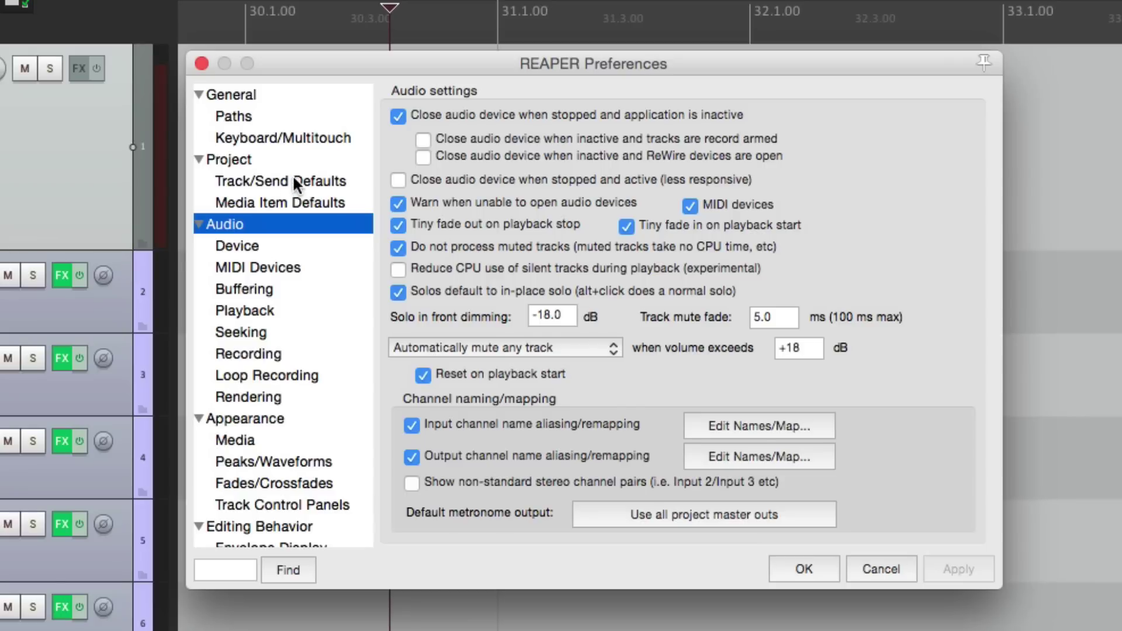
pyautogui.click(292, 178)
pyautogui.click(697, 485)
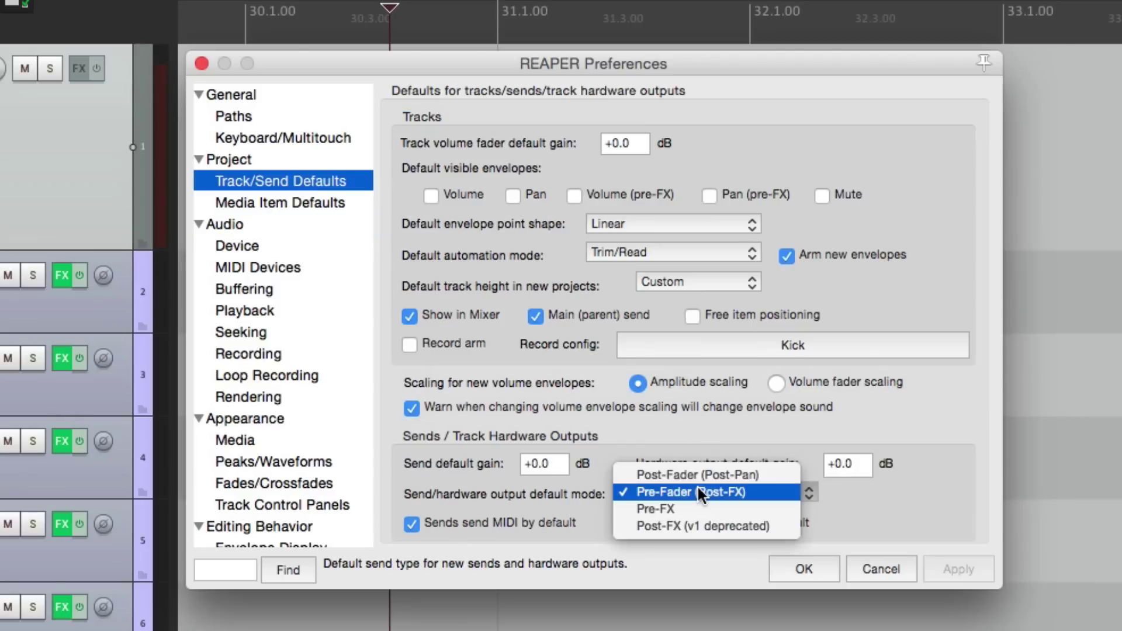
pyautogui.click(717, 475)
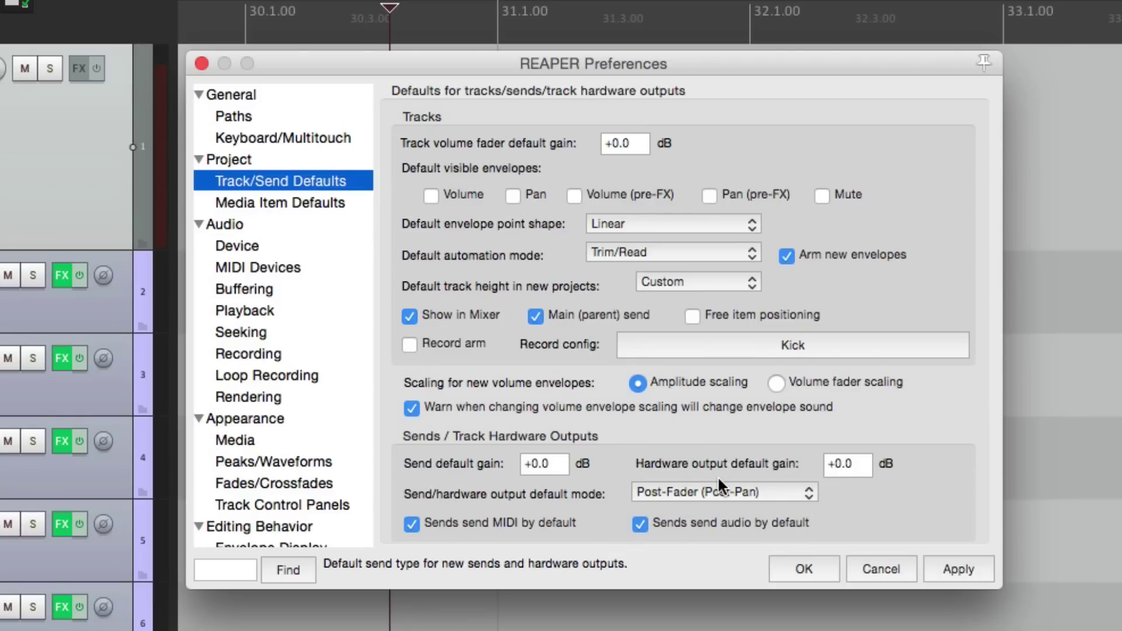
pyautogui.click(748, 491)
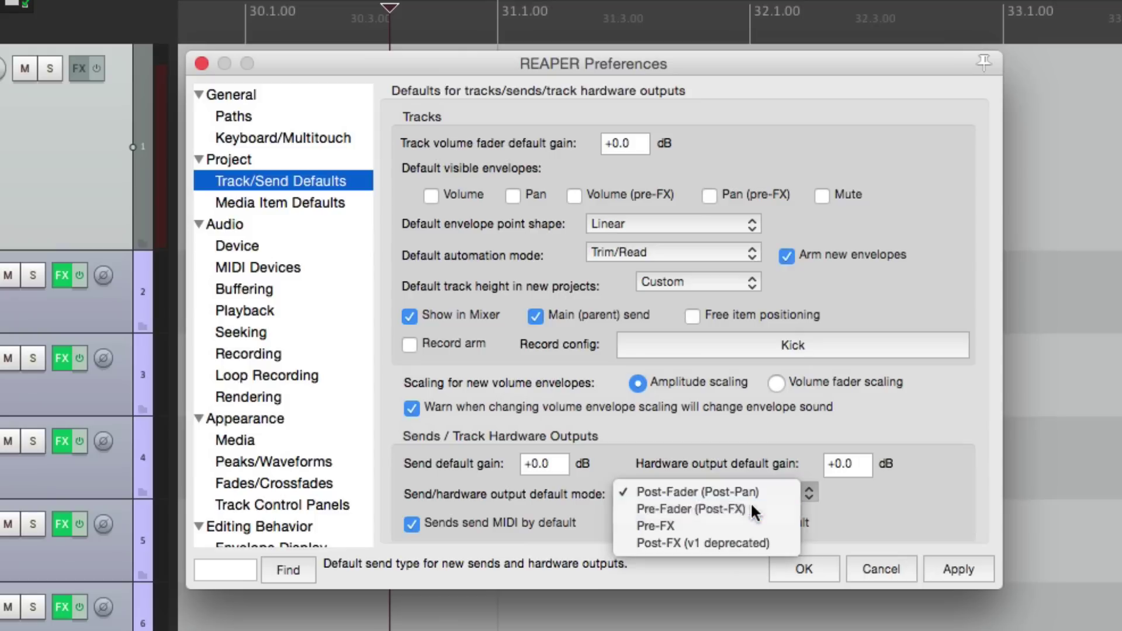
pyautogui.click(750, 508)
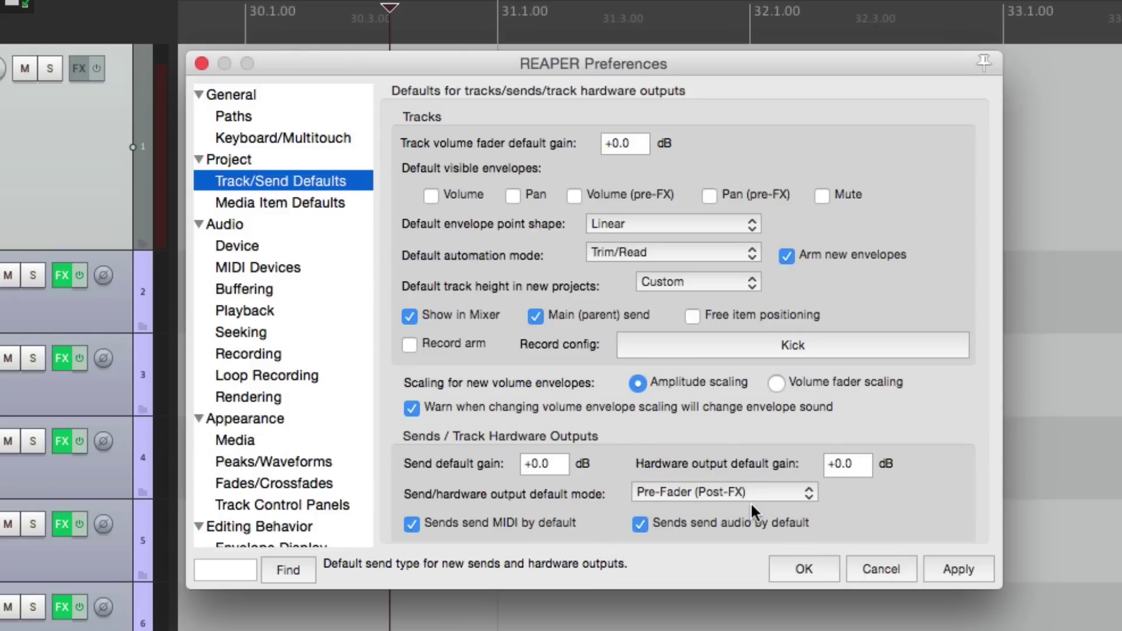
pyautogui.press('Return')
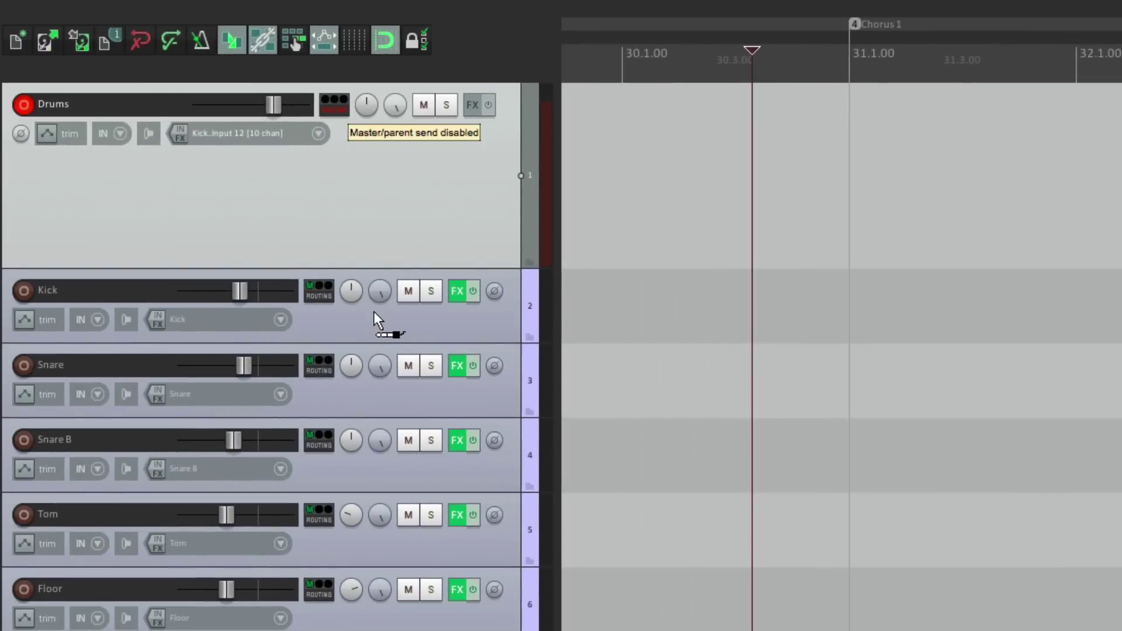
# Step: Create a send from Drums to Kick carrying only mono source channel 1
pyautogui.moveTo(373, 316); pyautogui.dragTo(380, 317)
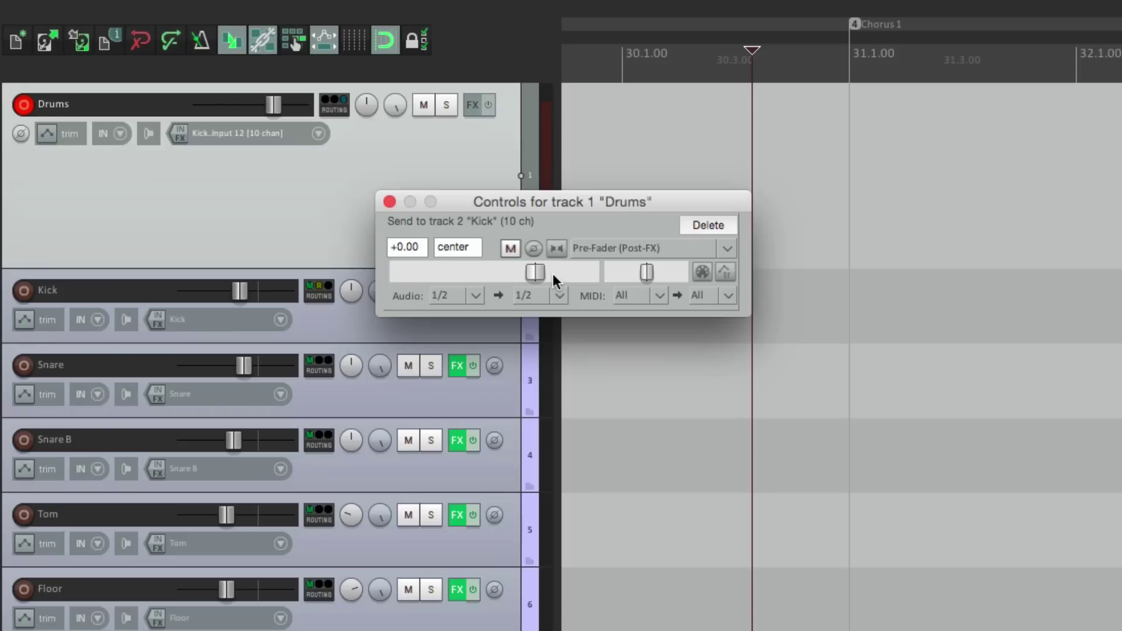
pyautogui.click(476, 296)
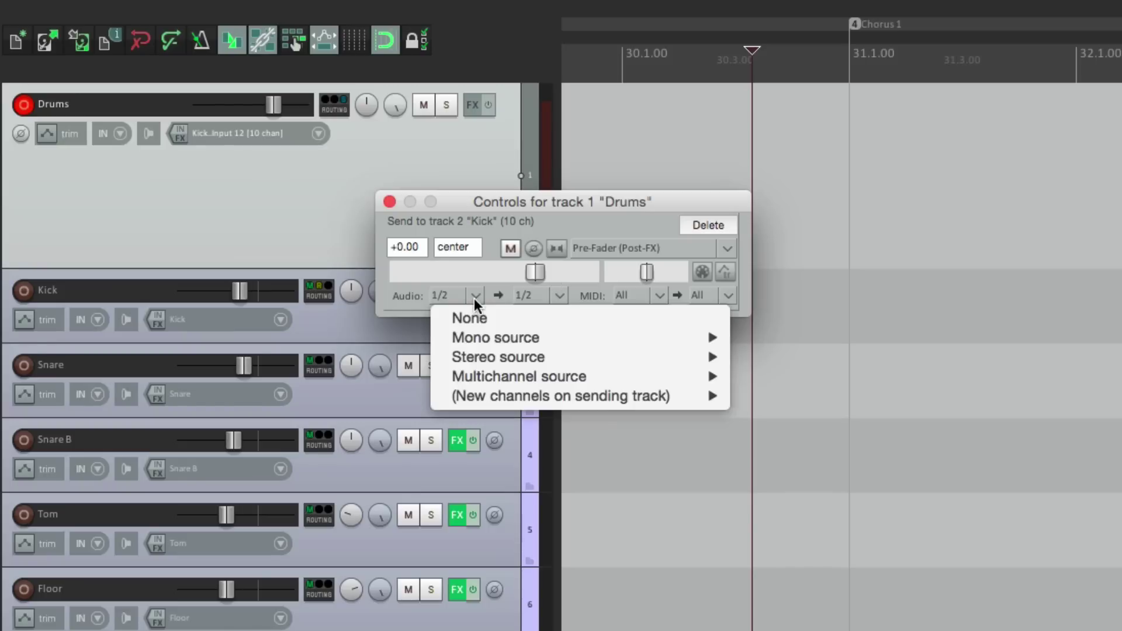
pyautogui.moveTo(471, 338)
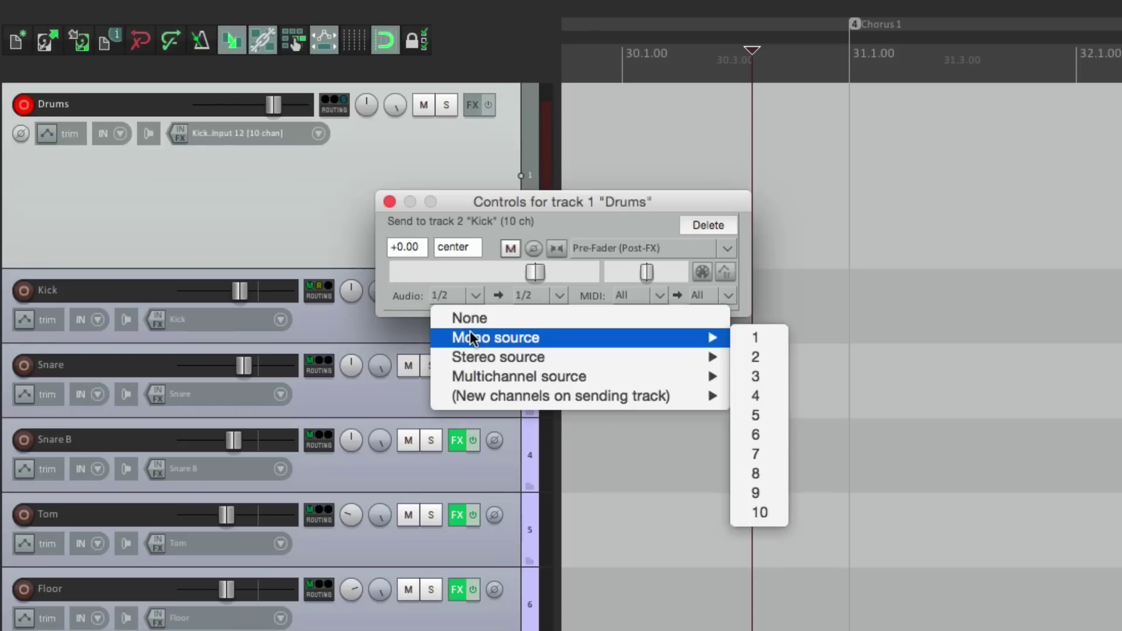
pyautogui.click(781, 339)
pyautogui.click(389, 202)
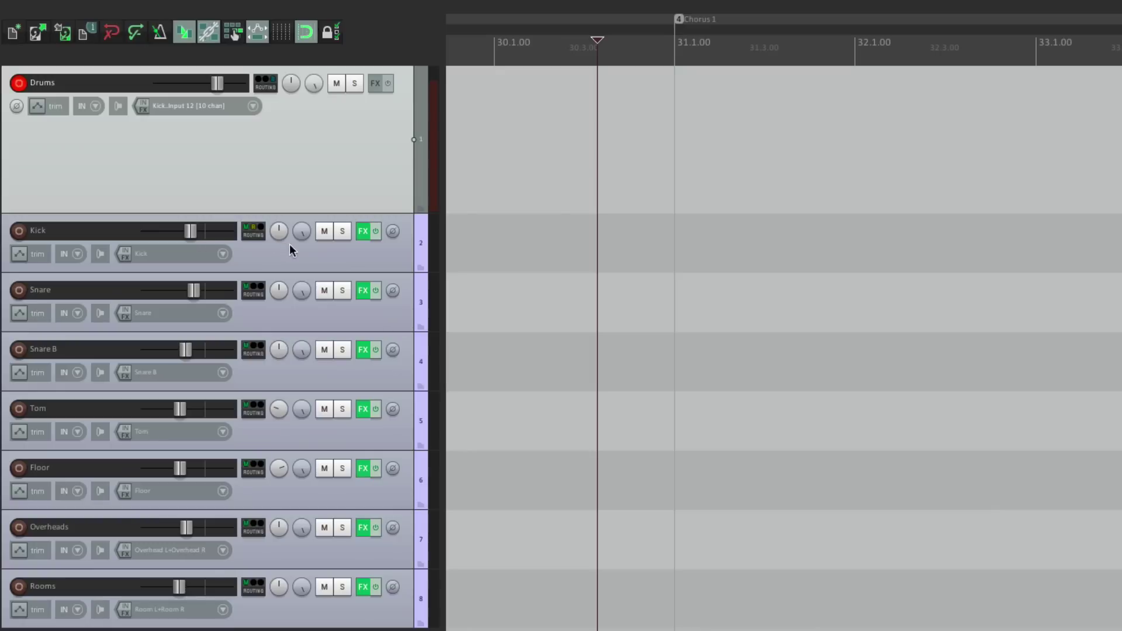
# Step: Close the mixer and play back to hear Kick fed from Drums channel 1
pyautogui.press('super+m')
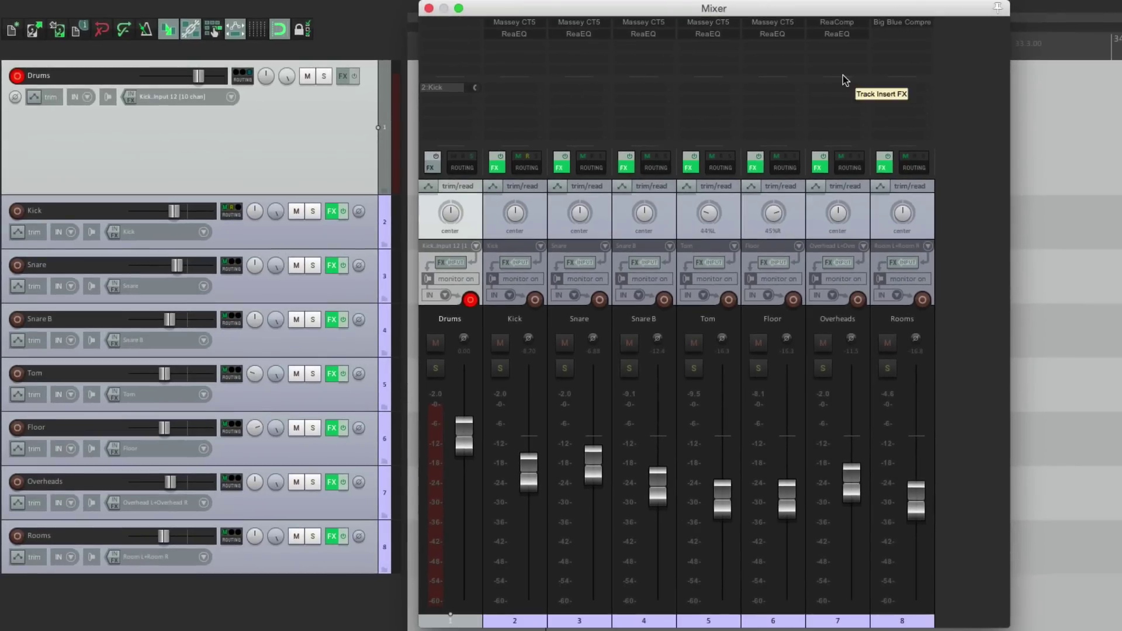
pyautogui.click(428, 8)
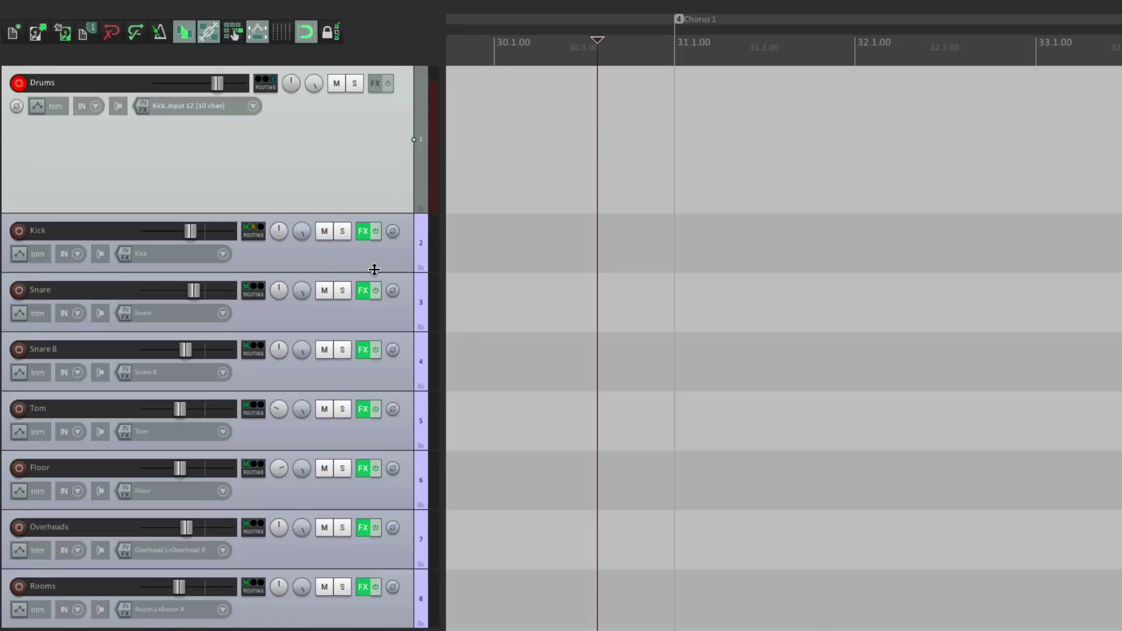
pyautogui.press('space')
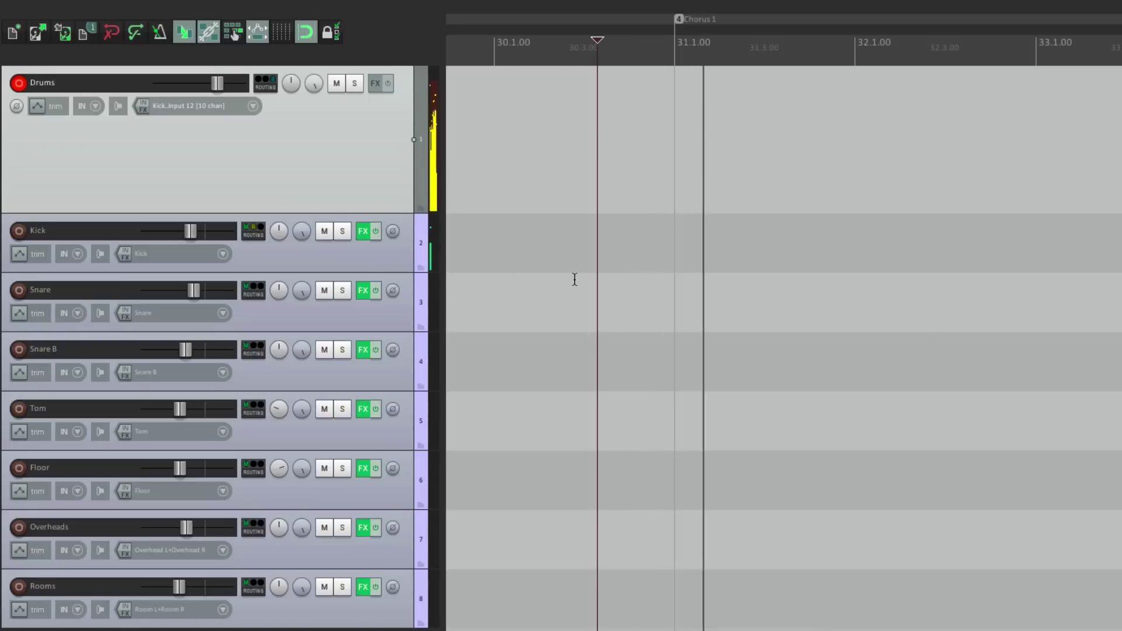
pyautogui.press('space')
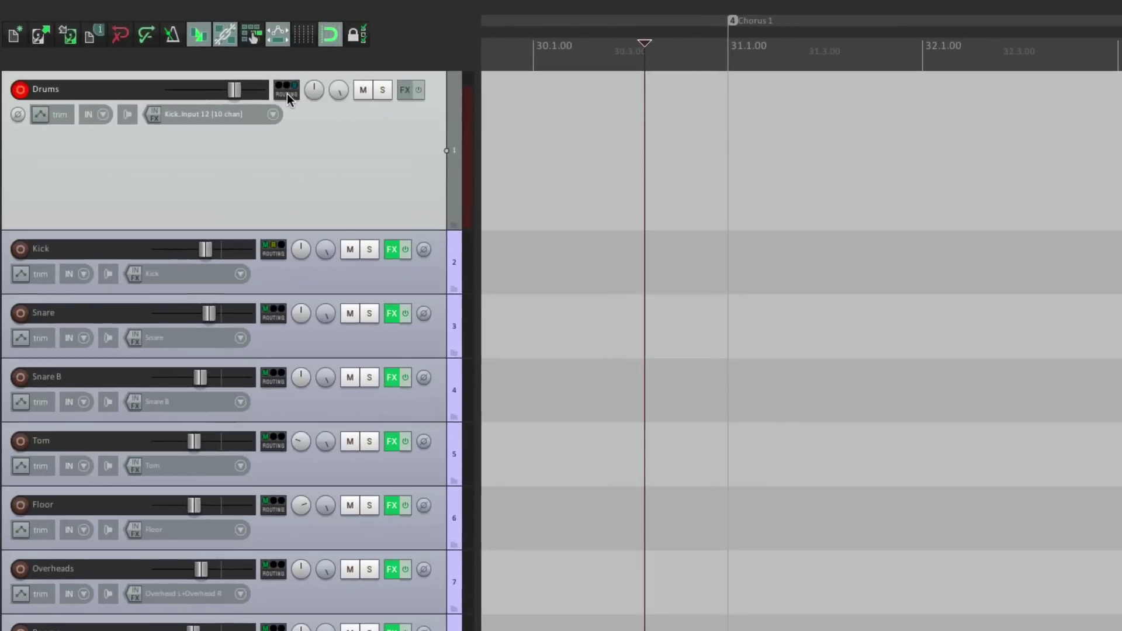
pyautogui.moveTo(265, 86); pyautogui.dragTo(330, 335)
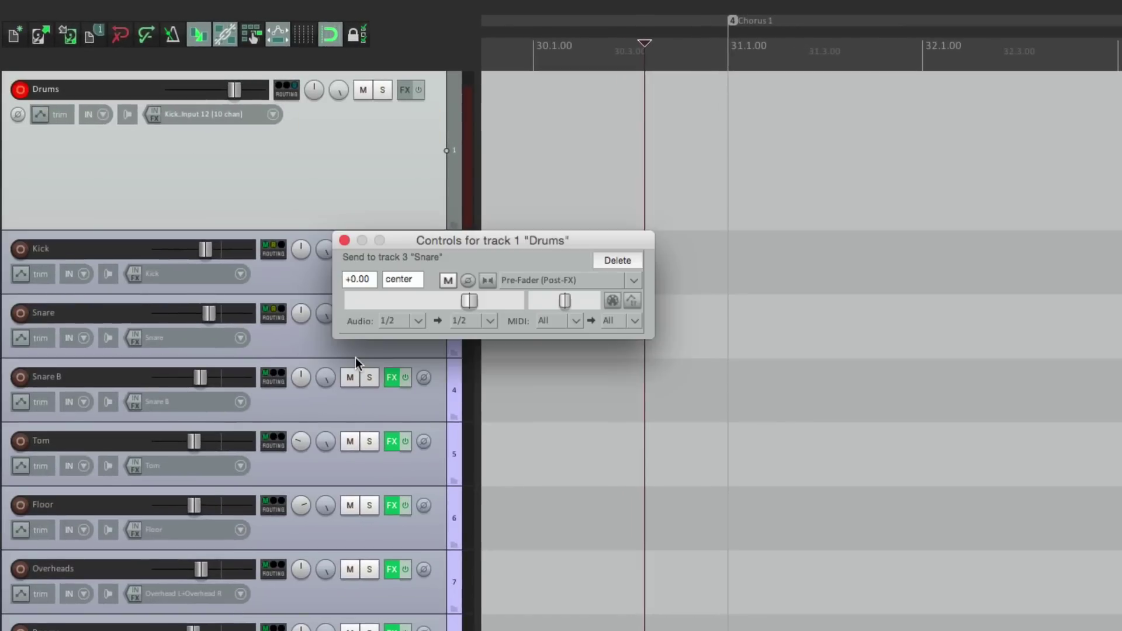
pyautogui.click(417, 321)
pyautogui.moveTo(424, 358)
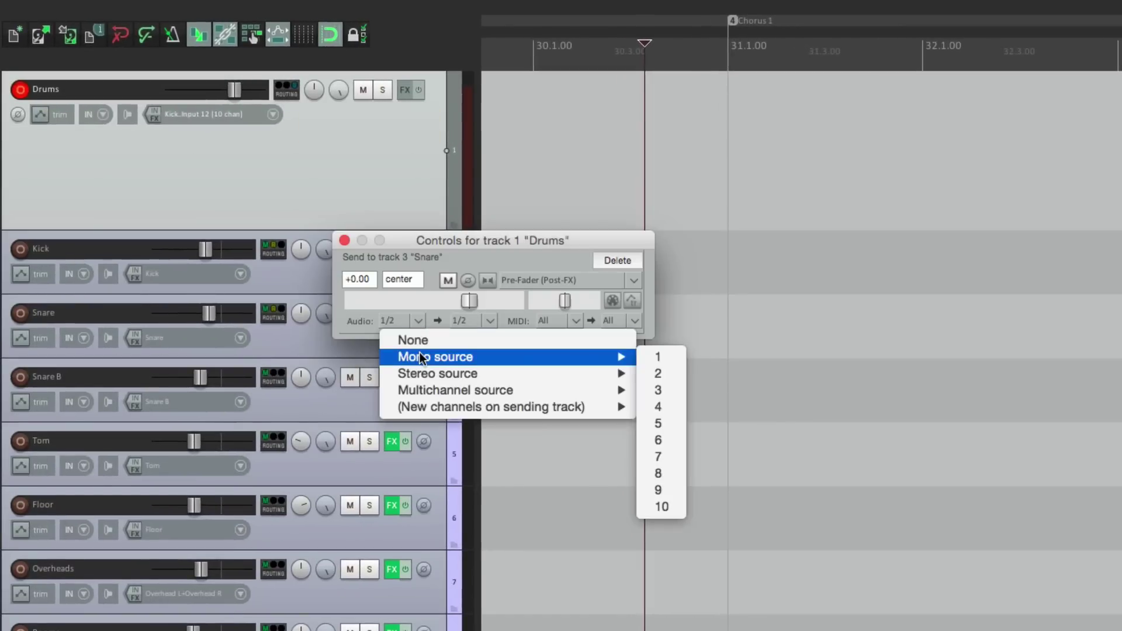
pyautogui.click(675, 374)
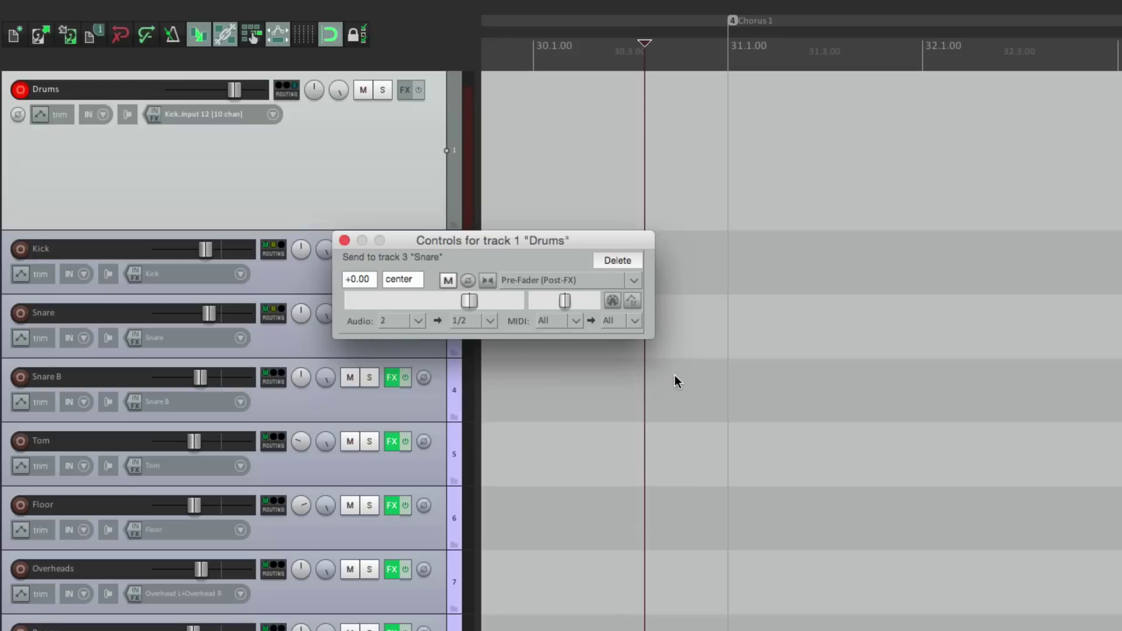
pyautogui.click(344, 240)
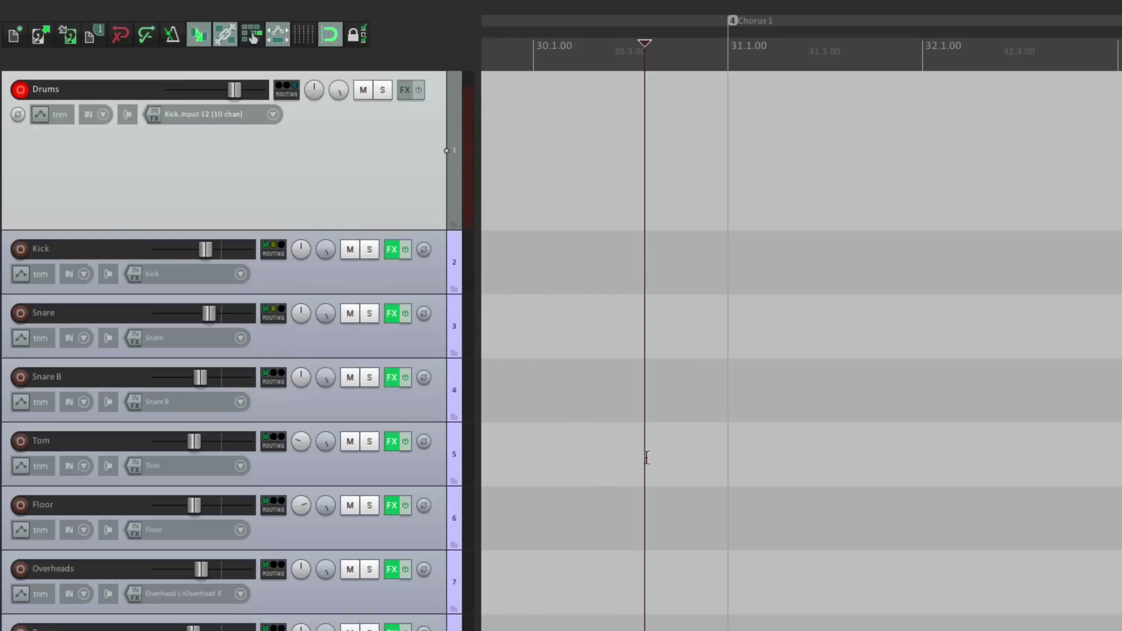
pyautogui.press('space')
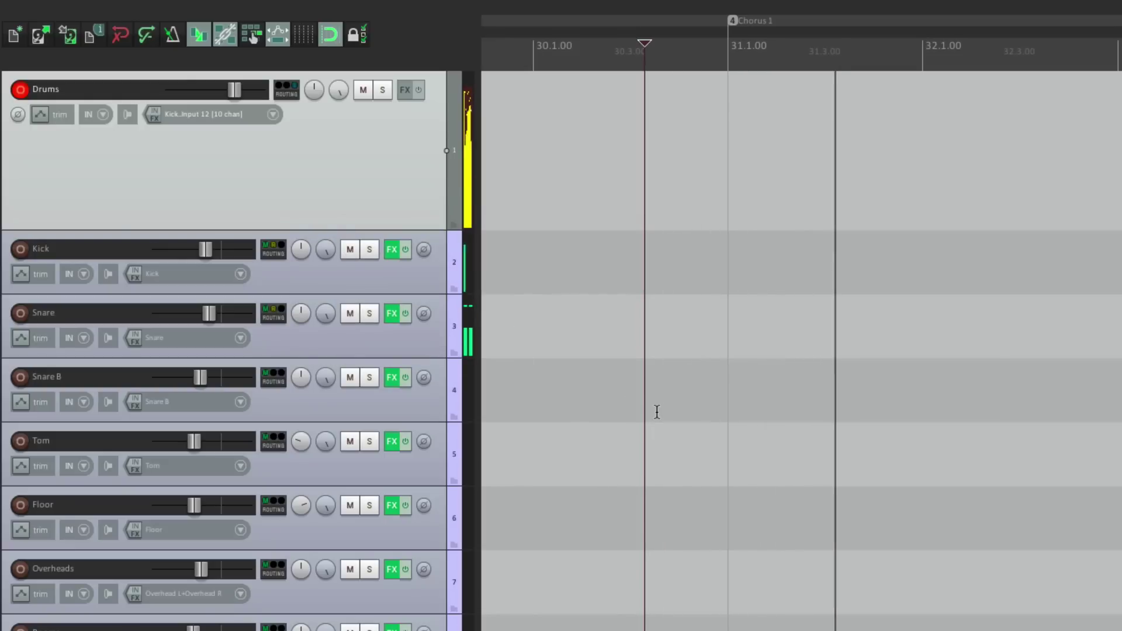
pyautogui.press('space')
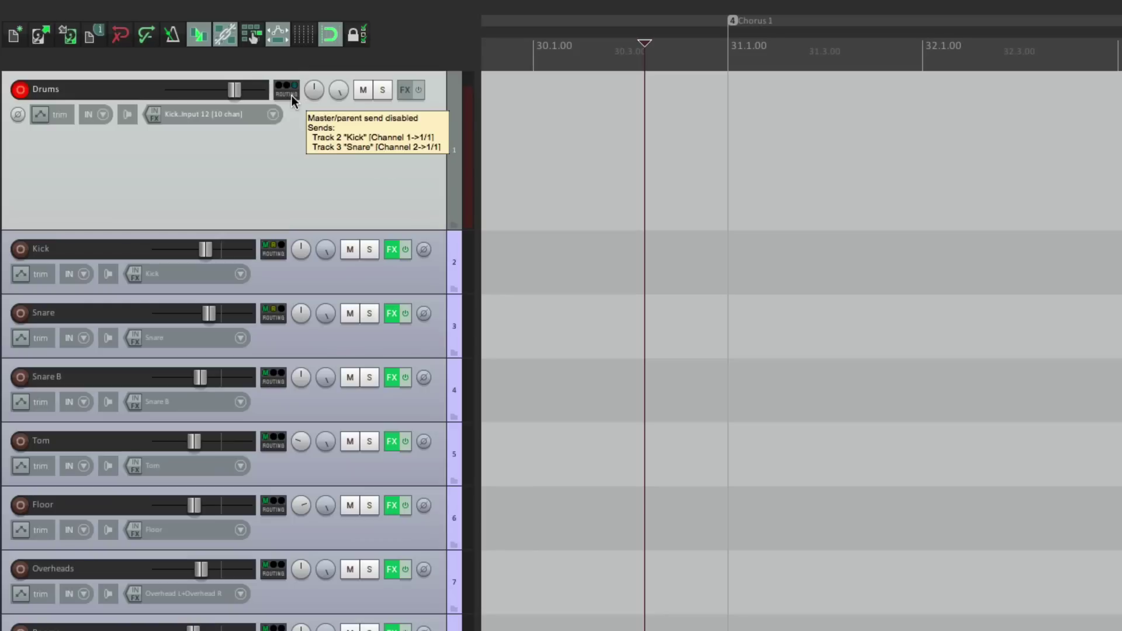
# Step: Add a send from Drums to Snare B carrying mono channel 9 only
pyautogui.moveTo(290, 95); pyautogui.dragTo(354, 404)
pyautogui.click(443, 381)
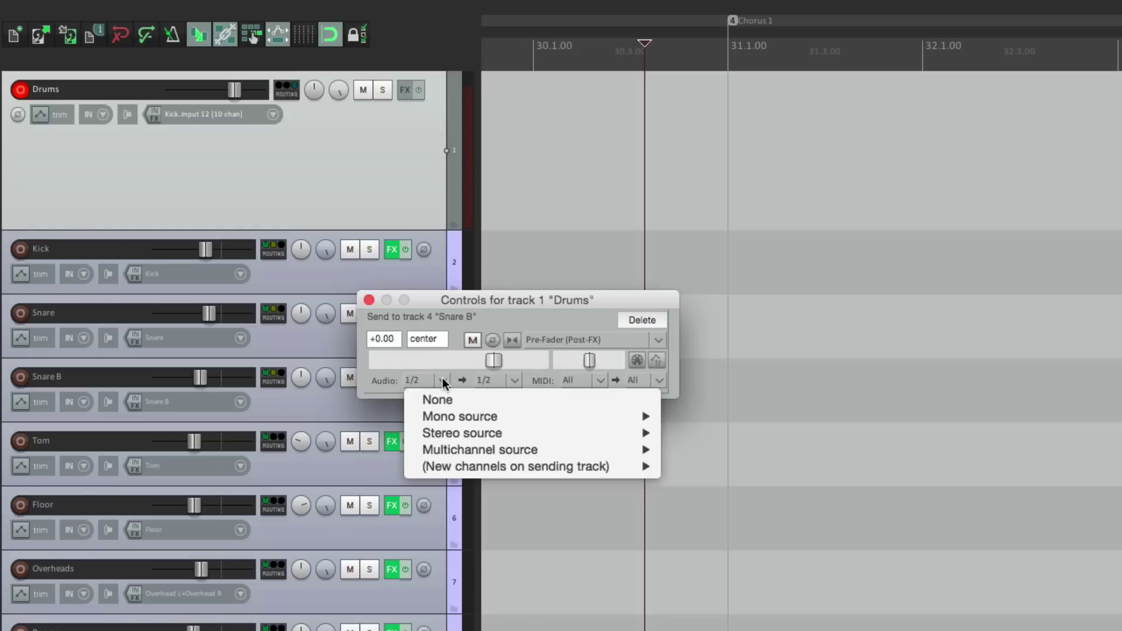
pyautogui.moveTo(438, 415)
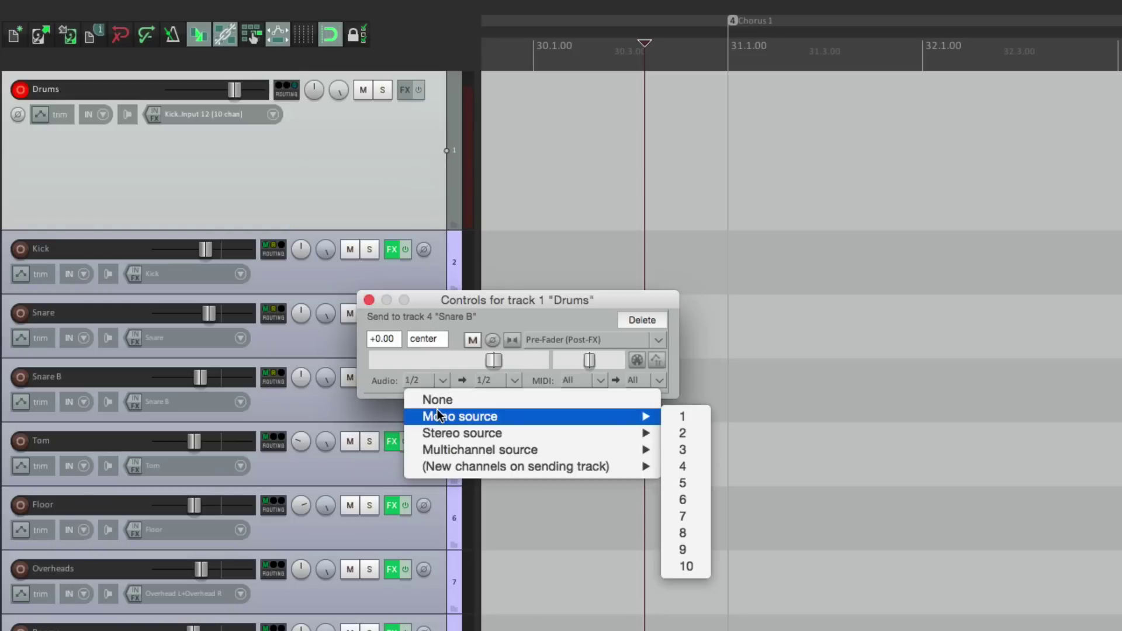
pyautogui.click(707, 555)
pyautogui.click(368, 300)
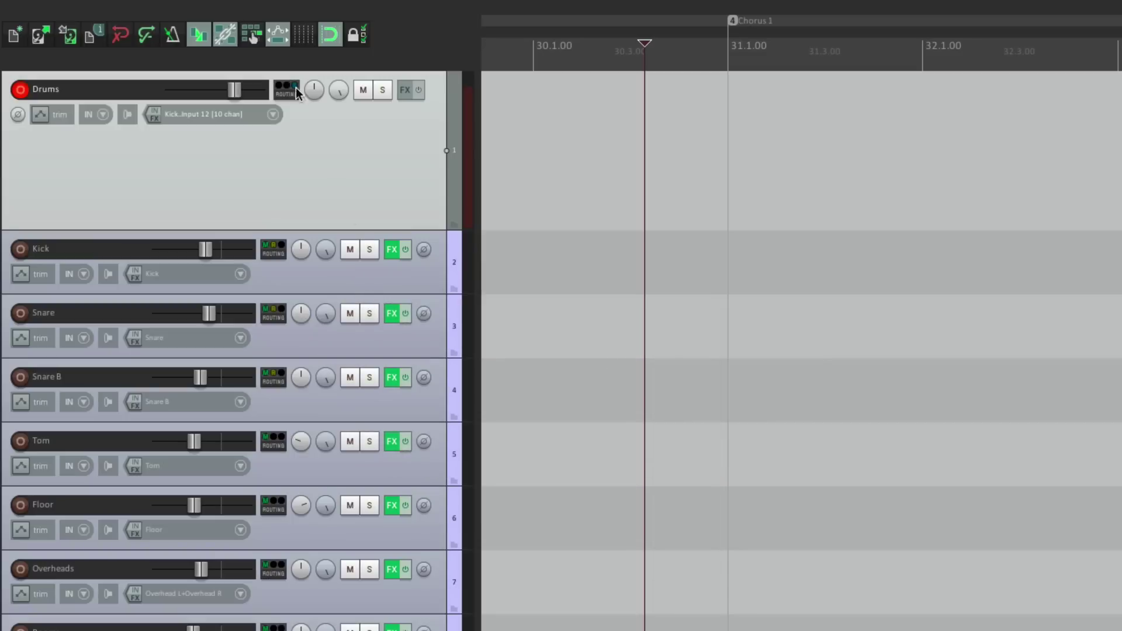
# Step: Add a send from Drums to Tom carrying mono channel 3 only
pyautogui.moveTo(287, 89); pyautogui.dragTo(332, 344)
pyautogui.moveTo(311, 462); pyautogui.dragTo(313, 464)
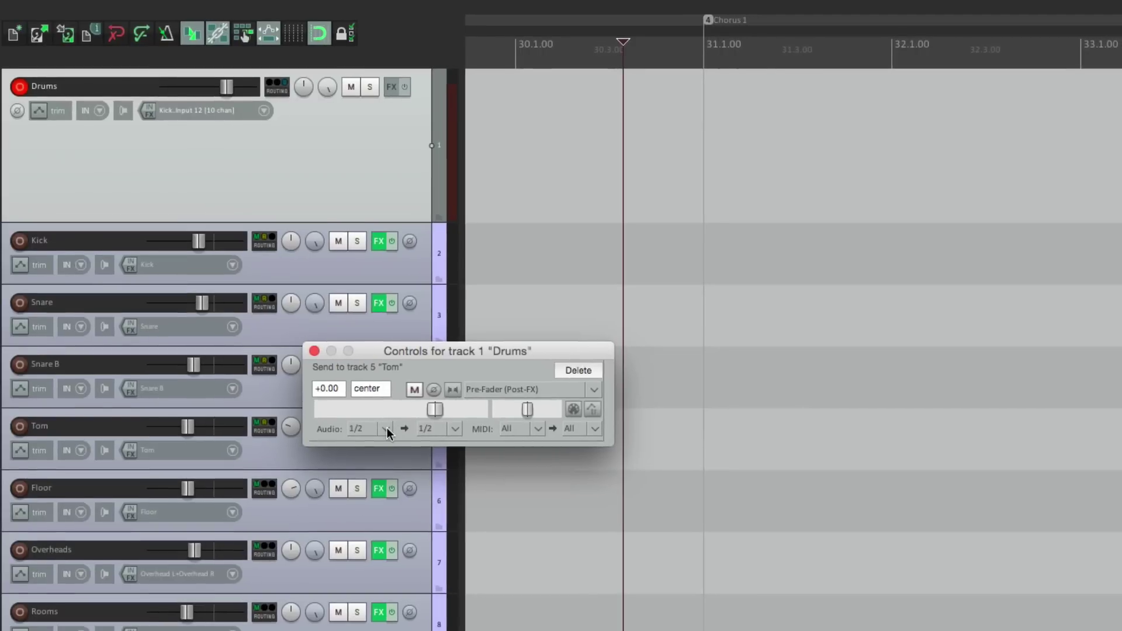
pyautogui.click(386, 429)
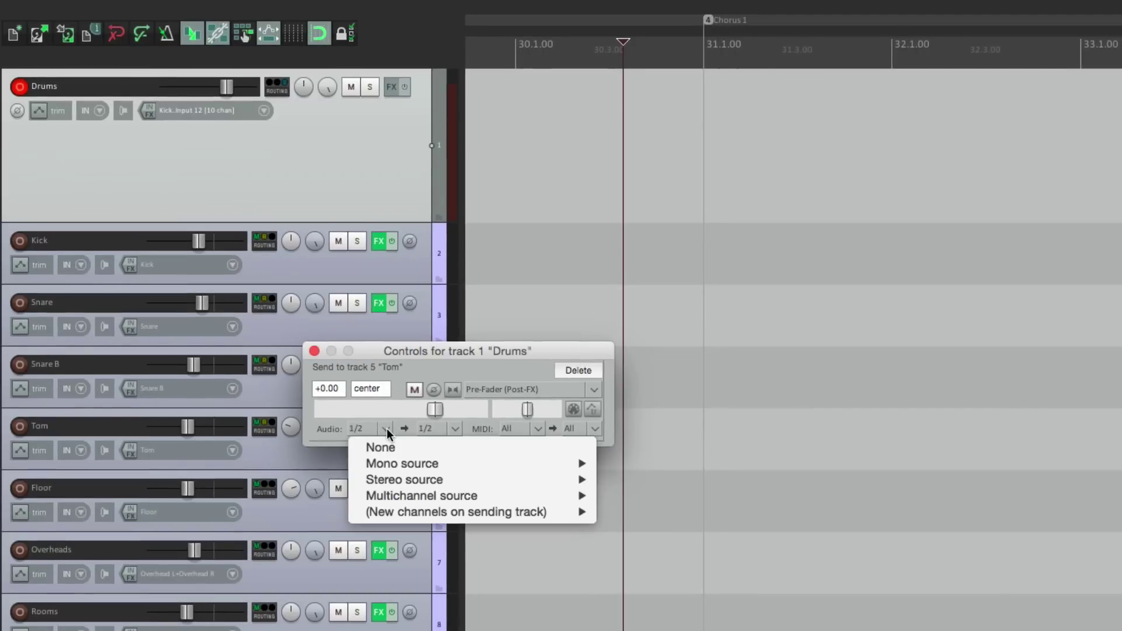
pyautogui.moveTo(584, 465)
pyautogui.click(640, 493)
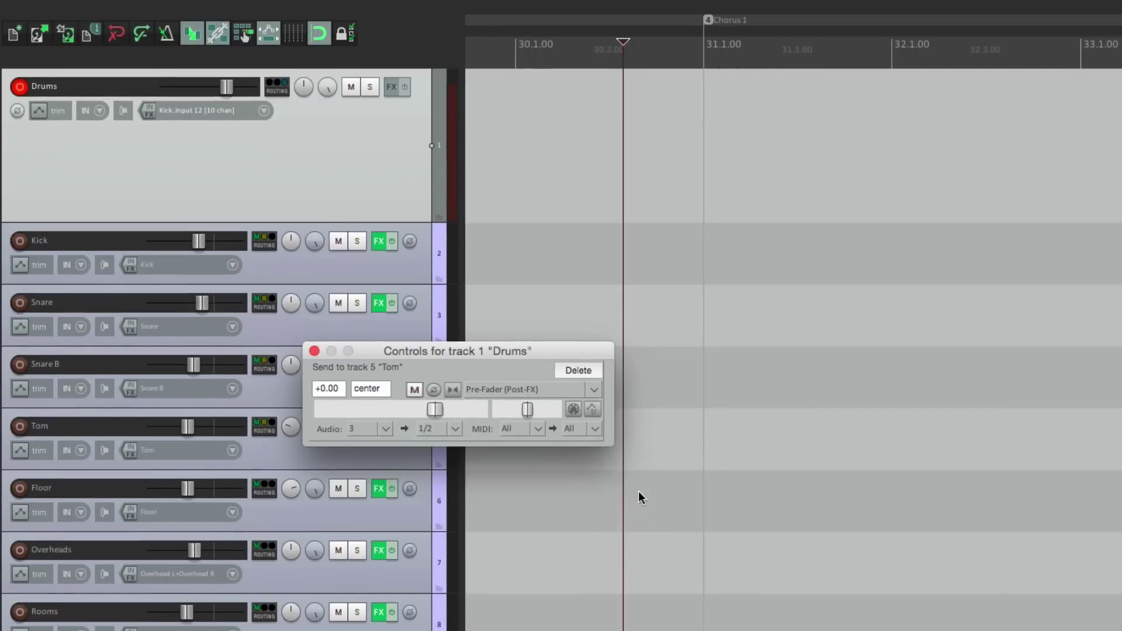
pyautogui.click(314, 351)
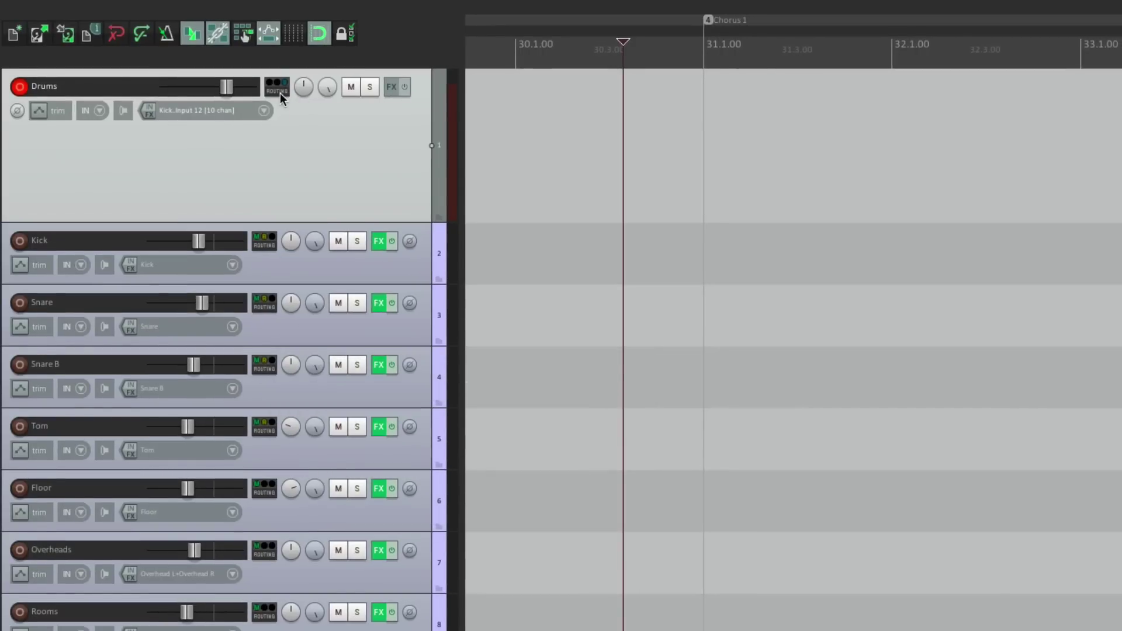
# Step: Add a send from Drums to Floor carrying mono channel 4 only
pyautogui.moveTo(279, 93); pyautogui.dragTo(346, 255)
pyautogui.moveTo(321, 500); pyautogui.dragTo(353, 509)
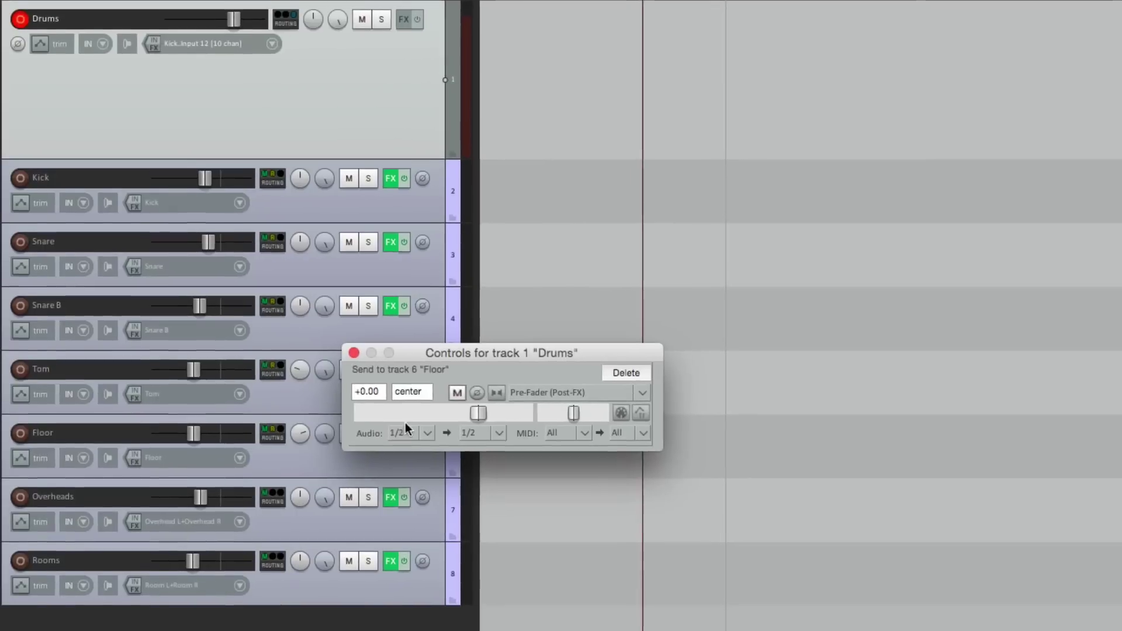
pyautogui.click(415, 488)
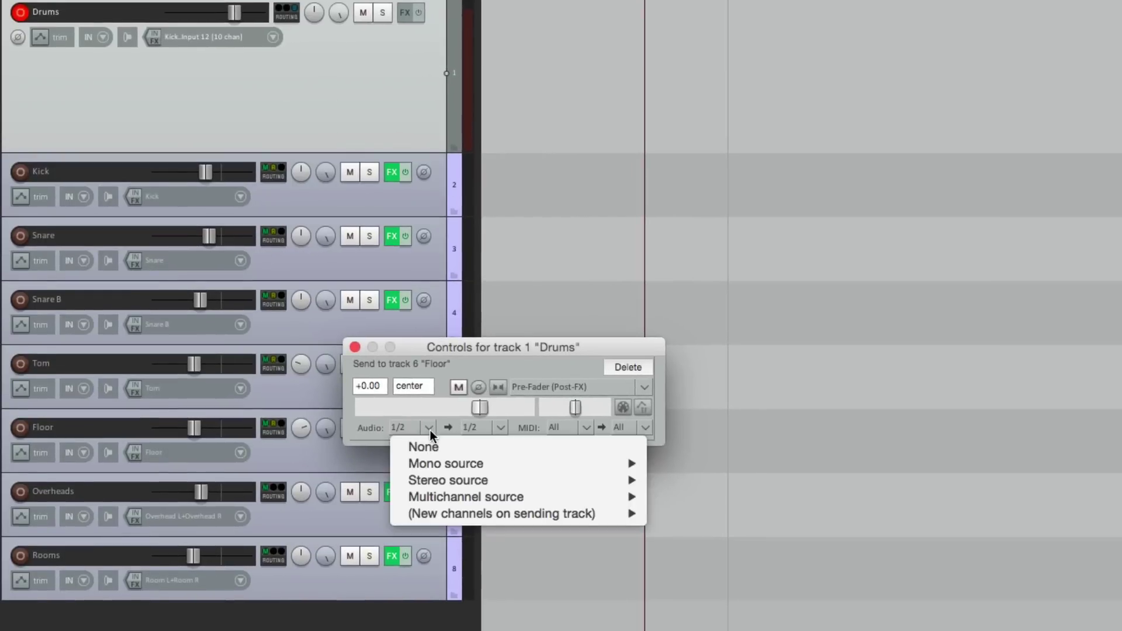
pyautogui.moveTo(436, 463)
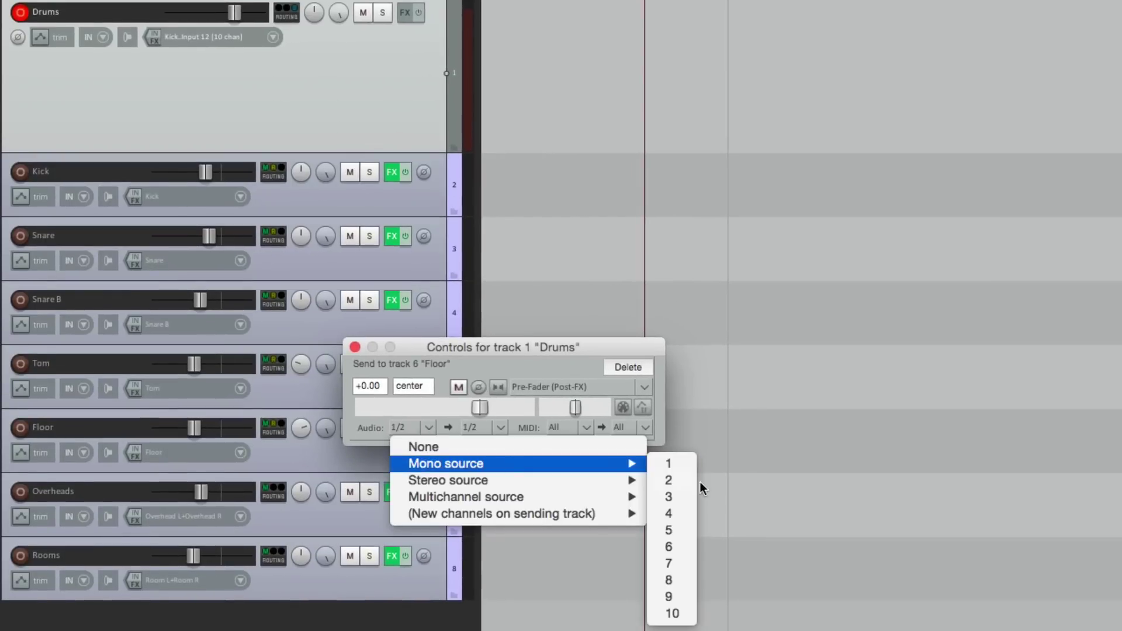
pyautogui.click(693, 515)
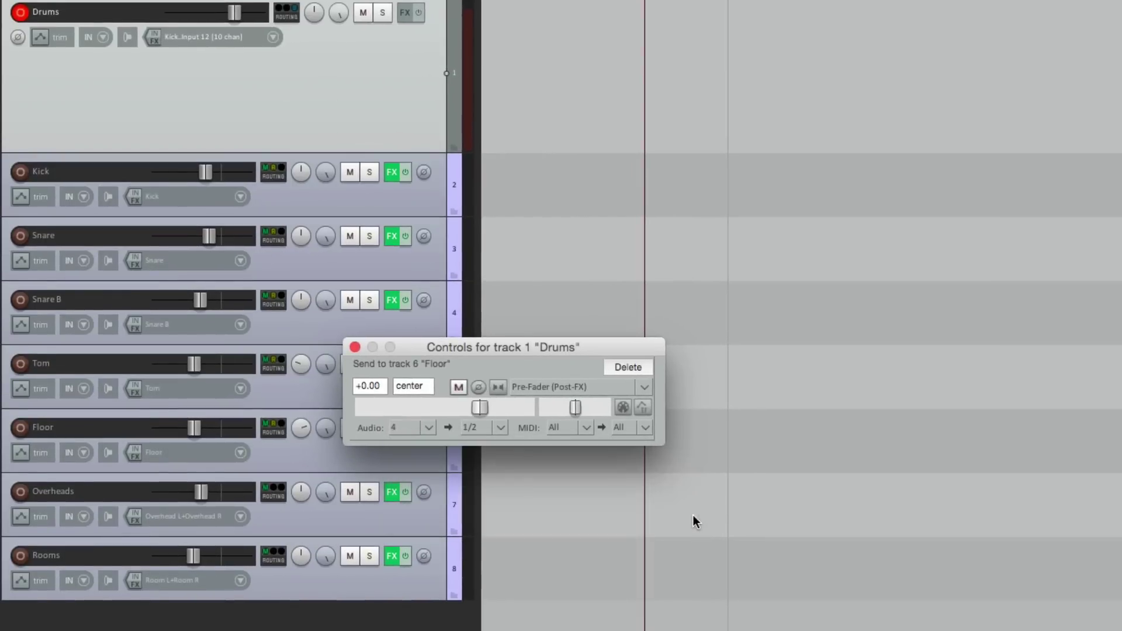
# Step: Add a stereo send from Drums to Overheads using source channels 5/6
pyautogui.click(355, 347)
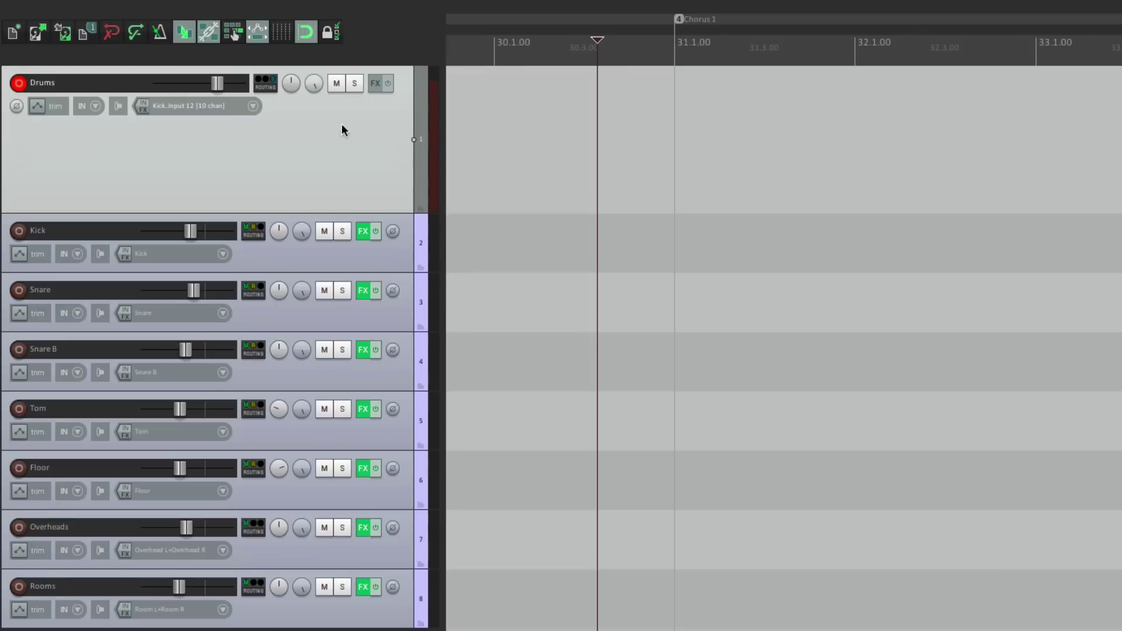
pyautogui.moveTo(270, 93)
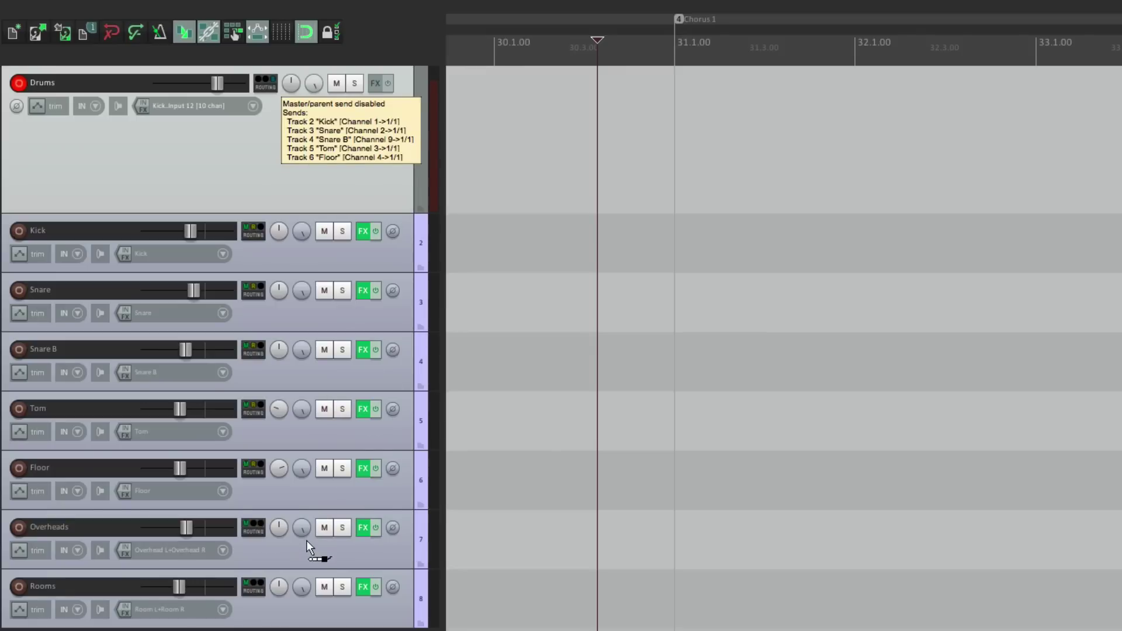
pyautogui.moveTo(308, 541); pyautogui.dragTo(307, 542)
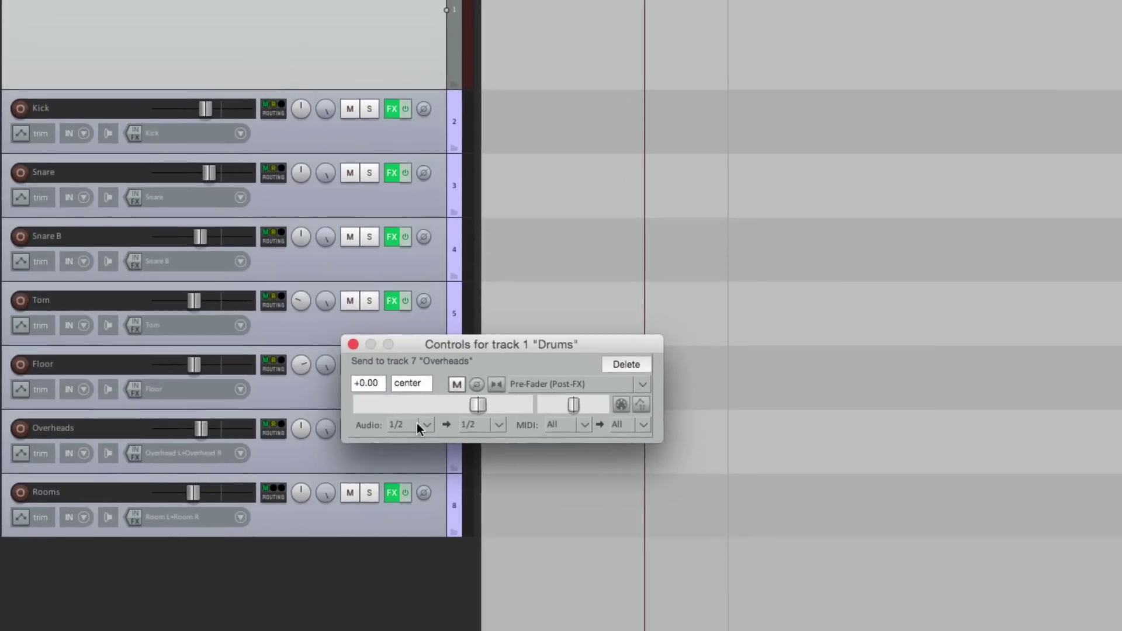
pyautogui.click(396, 525)
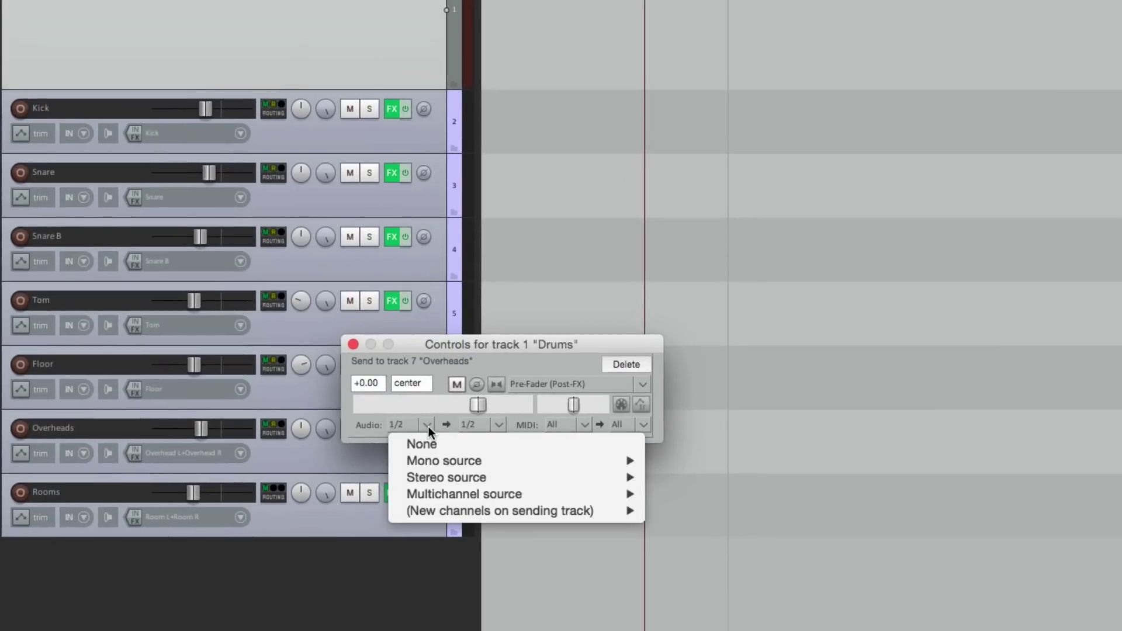
pyautogui.moveTo(423, 480)
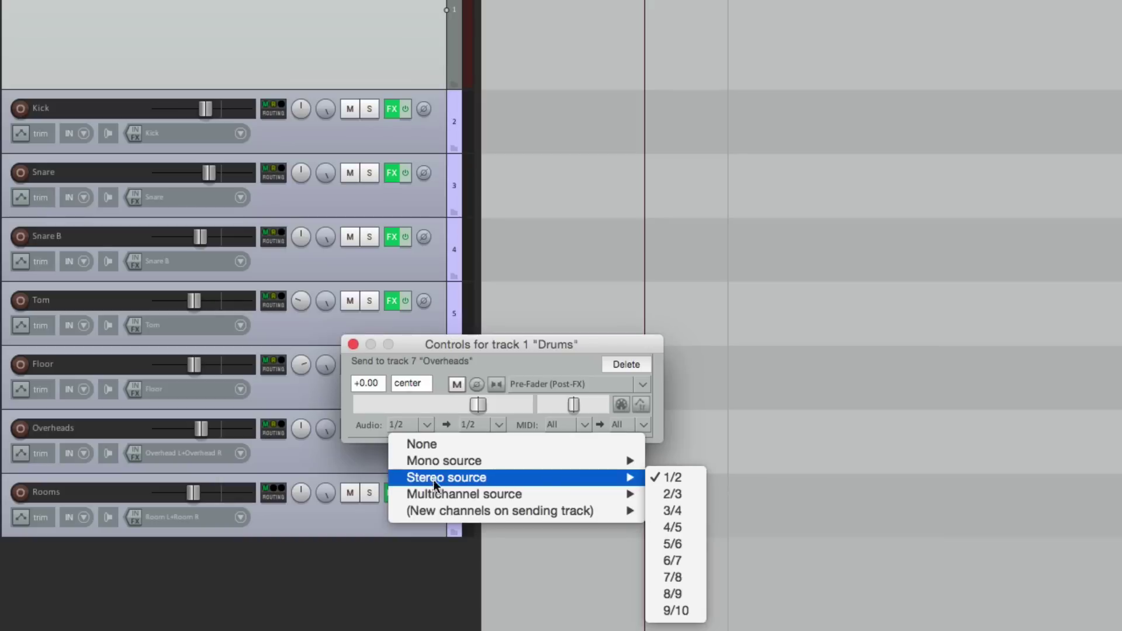
pyautogui.click(691, 545)
pyautogui.click(353, 344)
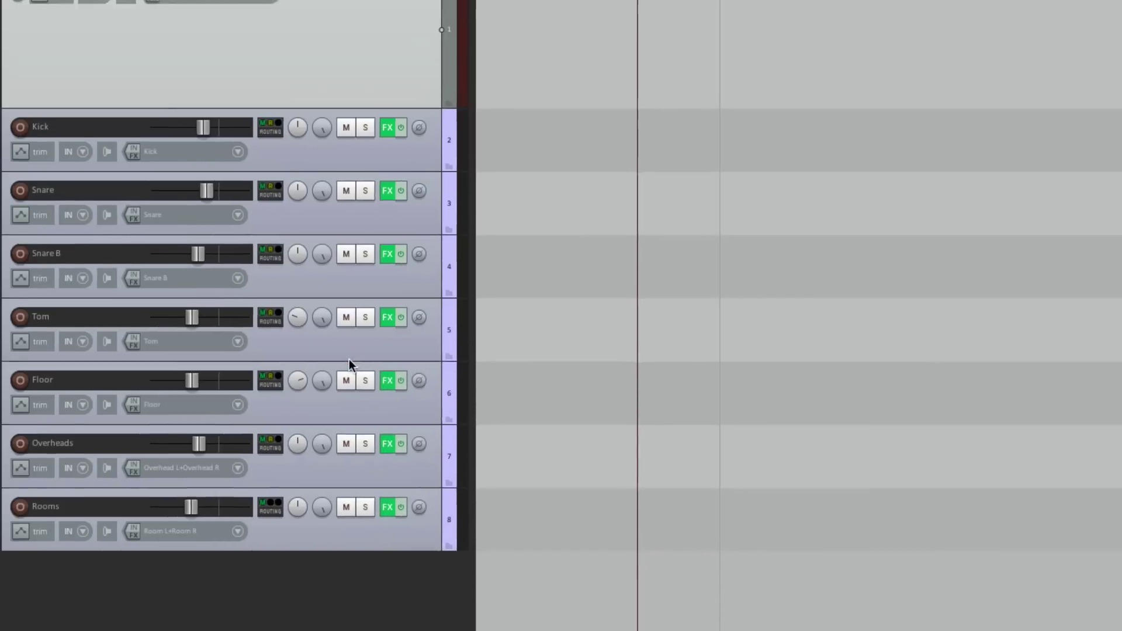
# Step: Add a stereo send from Drums to Rooms using source channels 7/8
pyautogui.moveTo(263, 87)
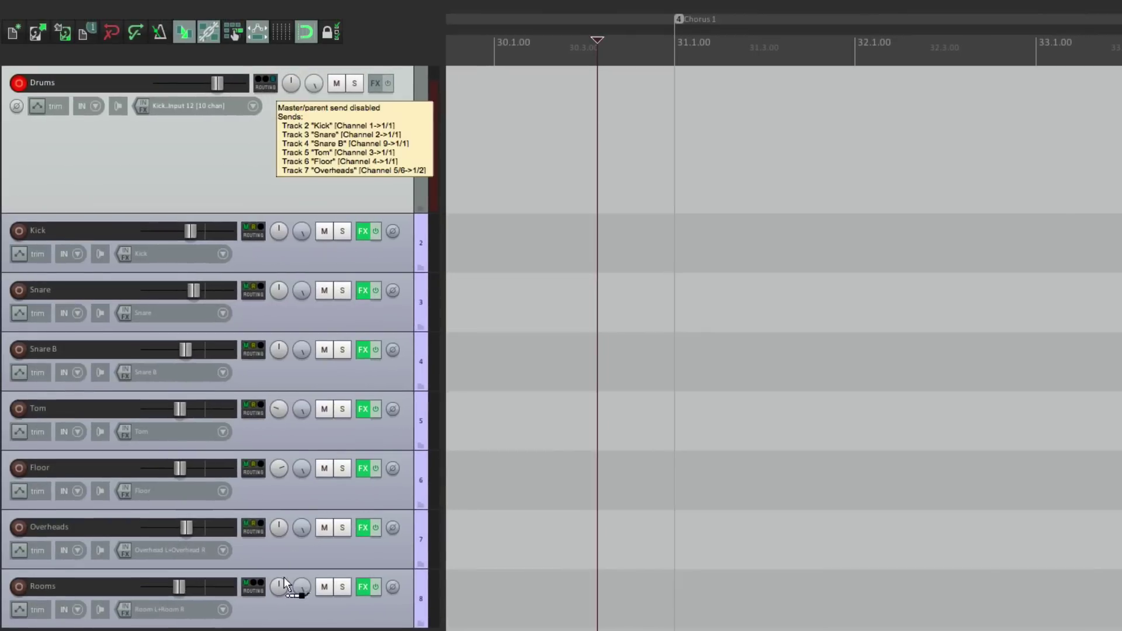
pyautogui.moveTo(248, 587); pyautogui.dragTo(248, 585)
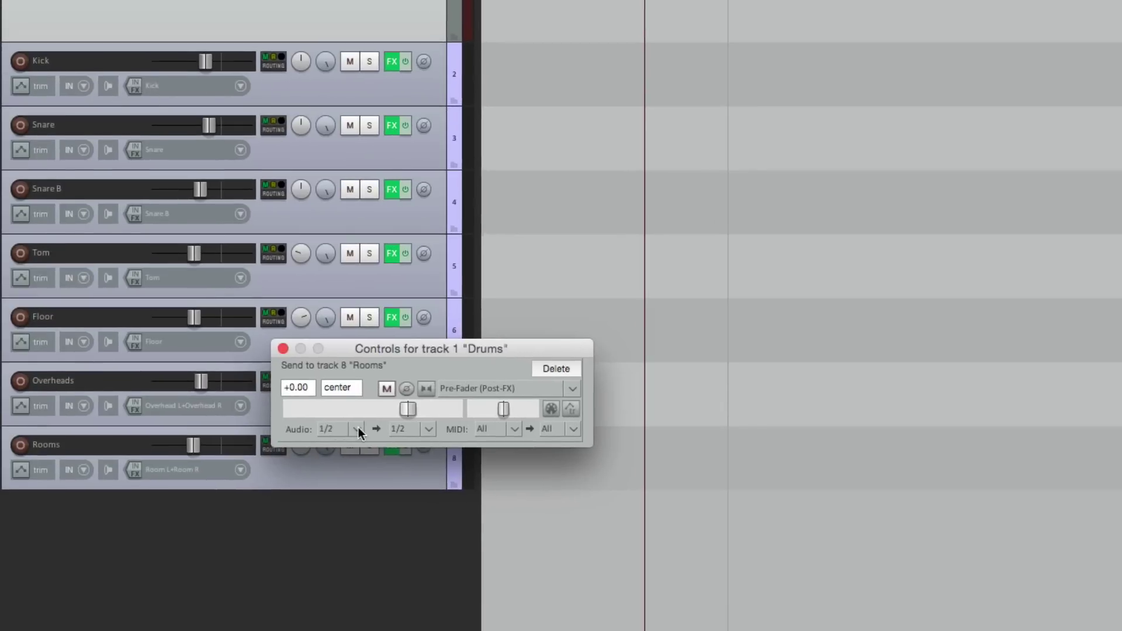
pyautogui.click(357, 429)
pyautogui.moveTo(356, 481)
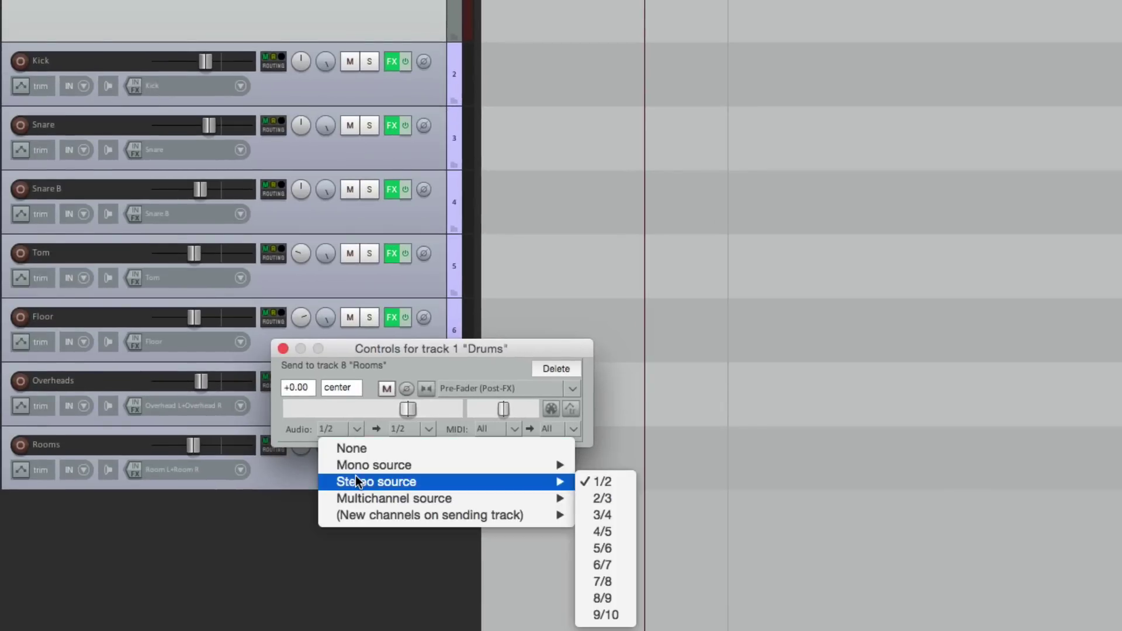
pyautogui.click(630, 580)
pyautogui.click(283, 348)
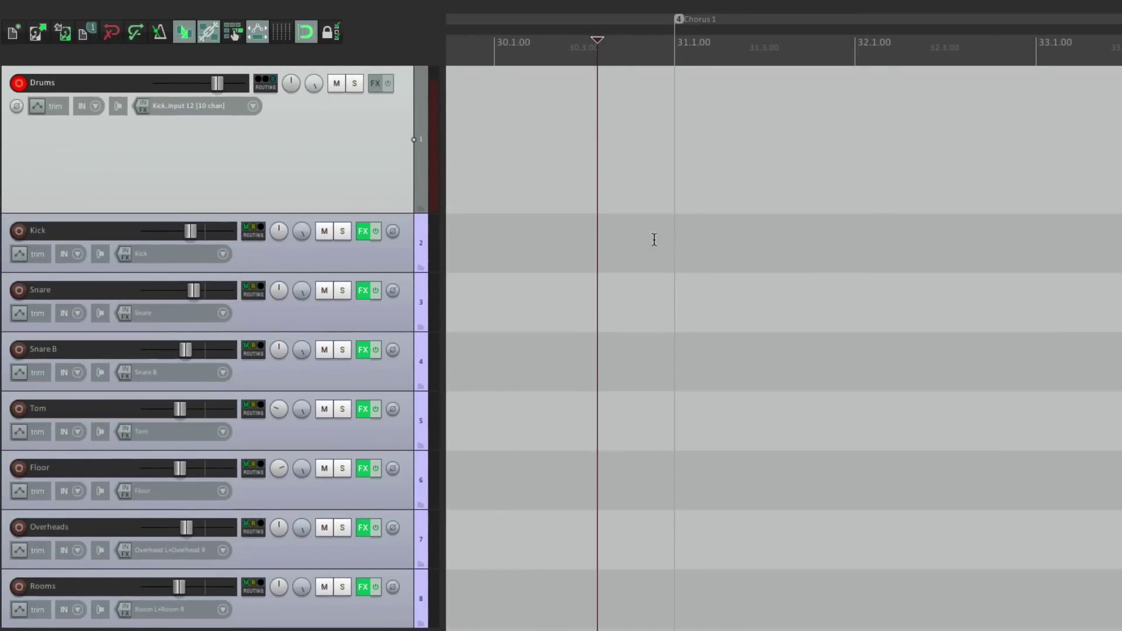
pyautogui.click(619, 170)
pyautogui.press('space')
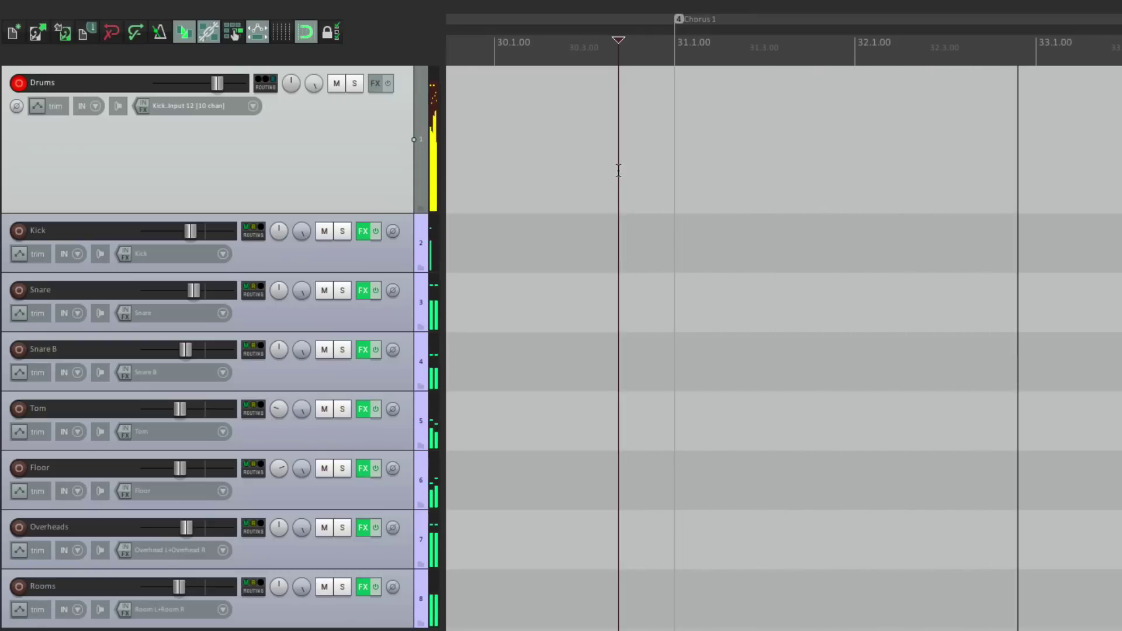
pyautogui.press('space')
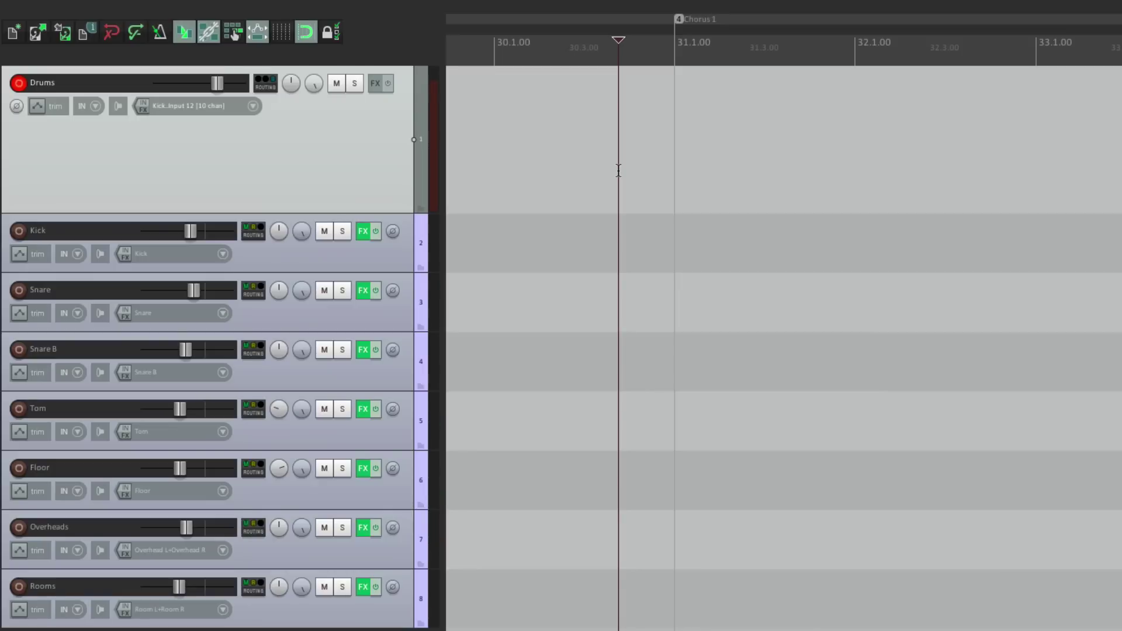
# Step: Record three drum takes over one section, enlarging the Drums track to show take lanes
pyautogui.hotkey('ctrl', 'r')
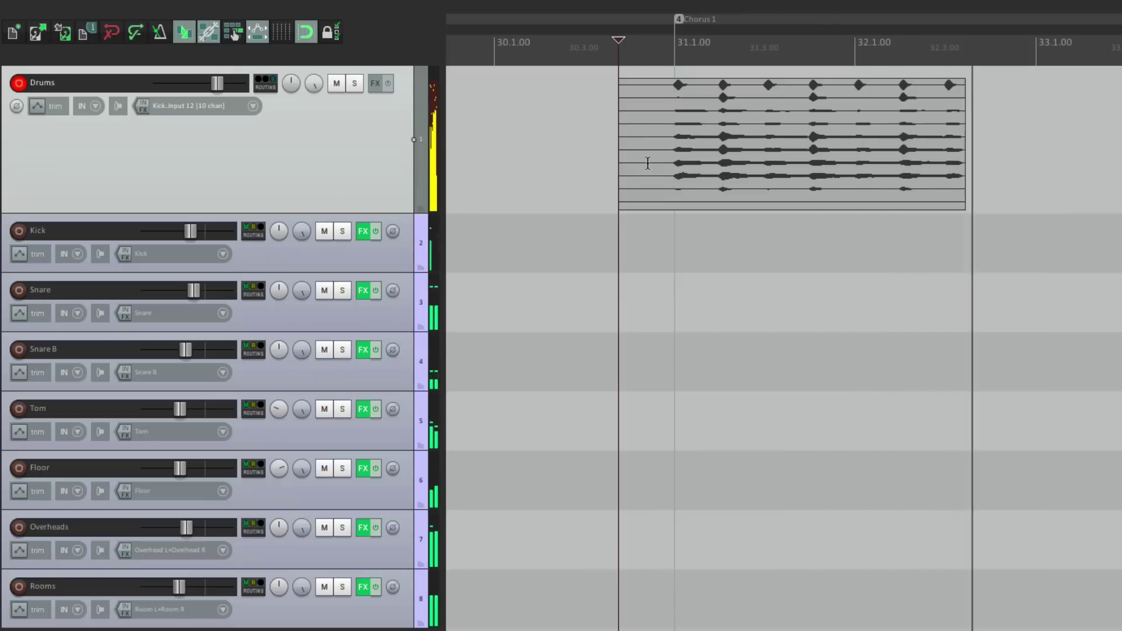
pyautogui.press('space')
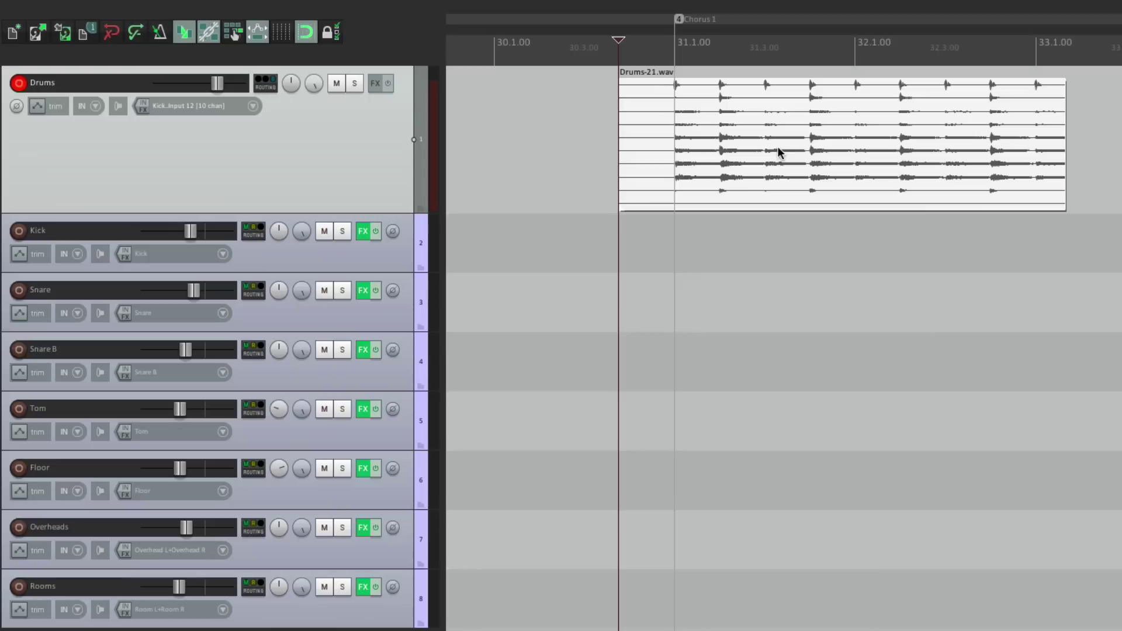
pyautogui.hotkey('ctrl', 'r')
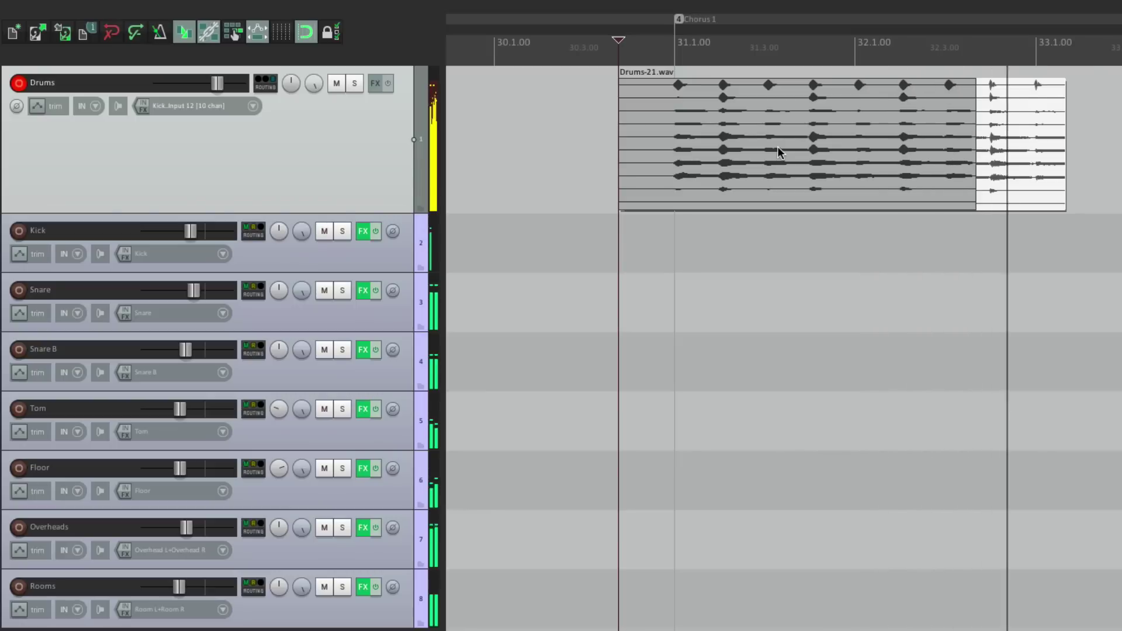
pyautogui.press('space')
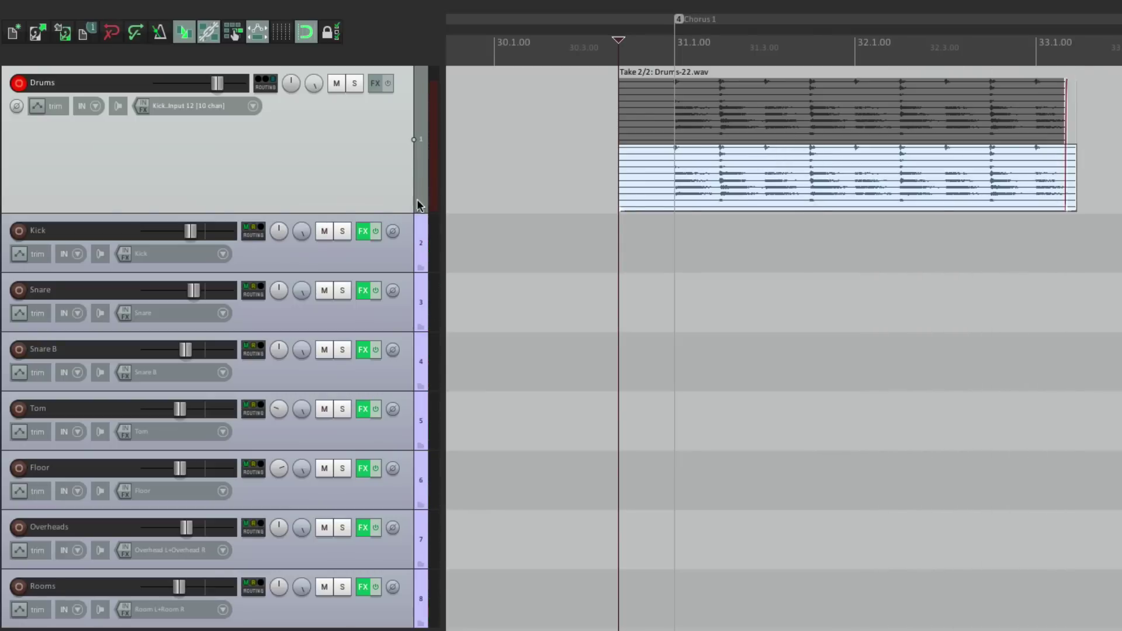
pyautogui.moveTo(397, 214); pyautogui.dragTo(398, 366)
pyautogui.press('space')
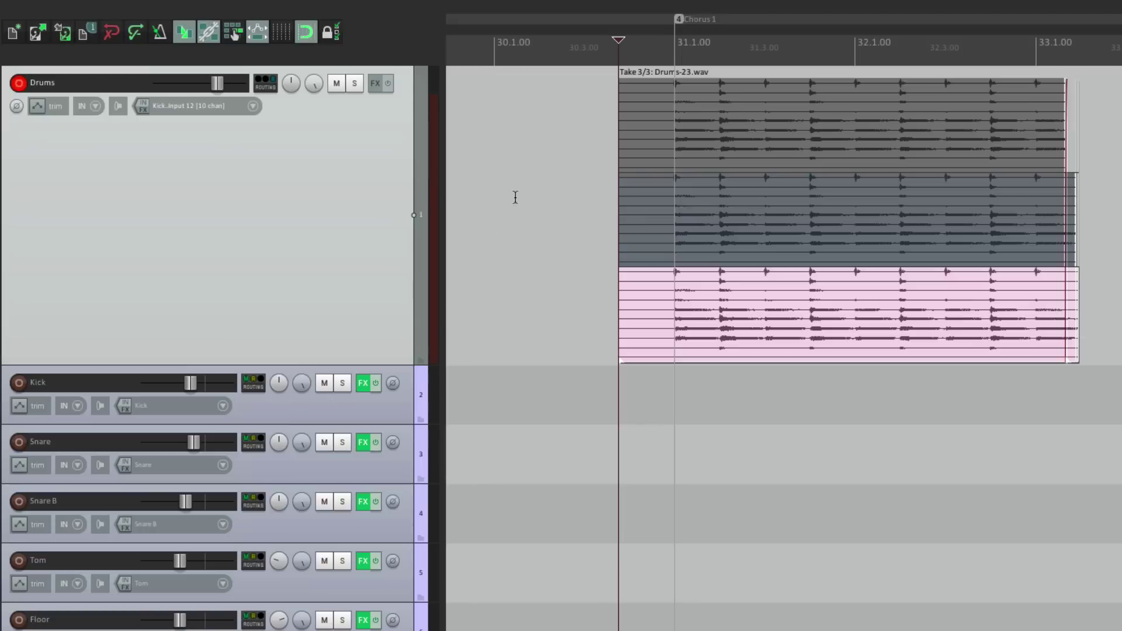
# Step: Make Take 1 active and split the Drums item at two points in the chorus
pyautogui.scroll(5, 621, 232)
pyautogui.scroll(3, 187, 218)
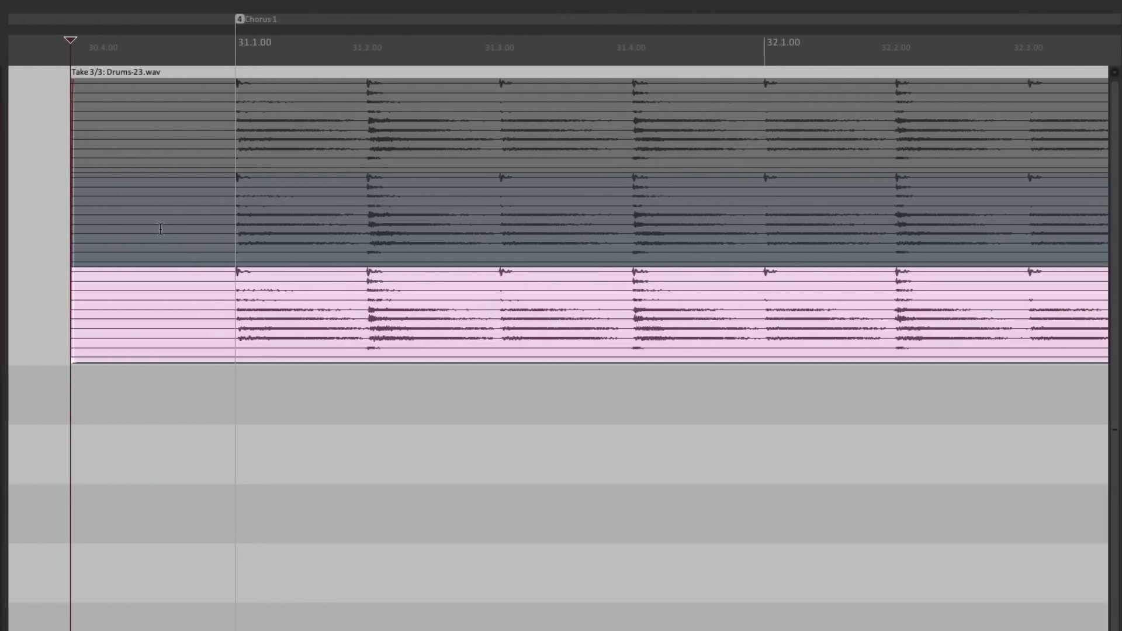
pyautogui.click(161, 229)
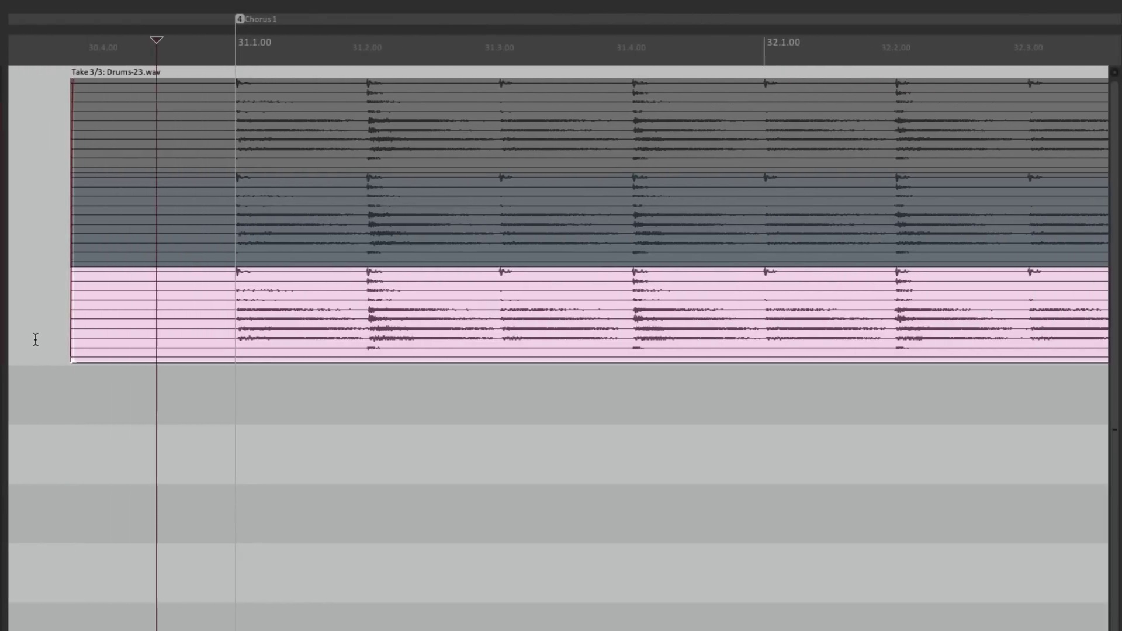
pyautogui.click(480, 120)
pyautogui.click(488, 107)
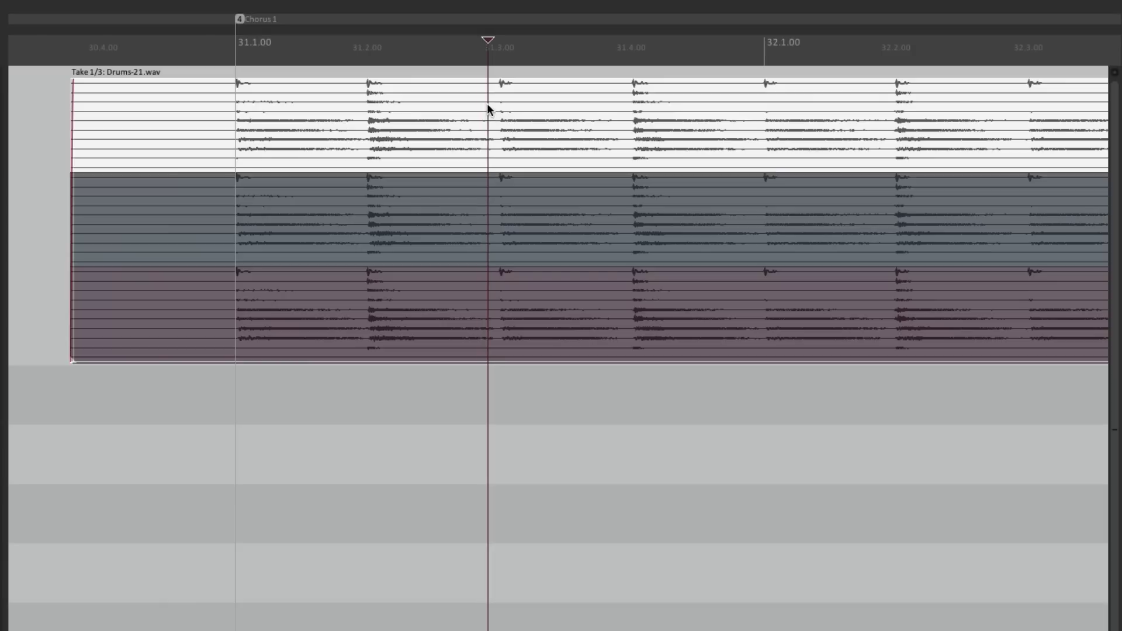
pyautogui.hotkey('alt', 'x')
pyautogui.click(746, 100)
pyautogui.hotkey('alt', 'x')
# Step: Split the Drums item again at 32.3.00 and near the last section's end
pyautogui.scroll(-1, 728, 101)
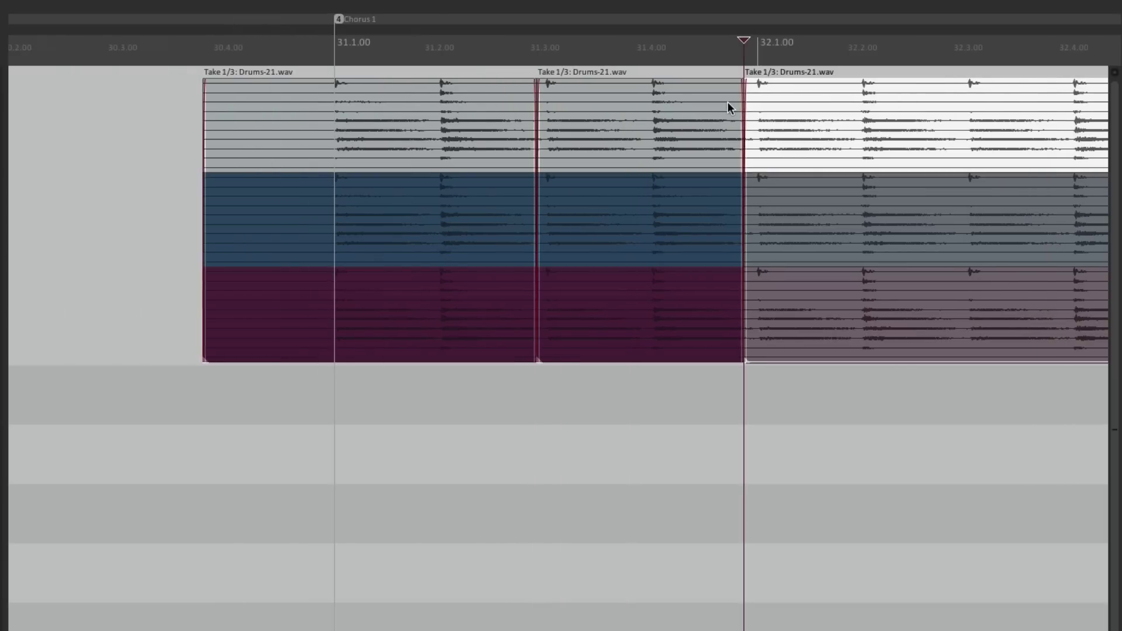
pyautogui.hscroll(3, 389, 182)
pyautogui.click(730, 114)
pyautogui.hotkey('alt', 'x')
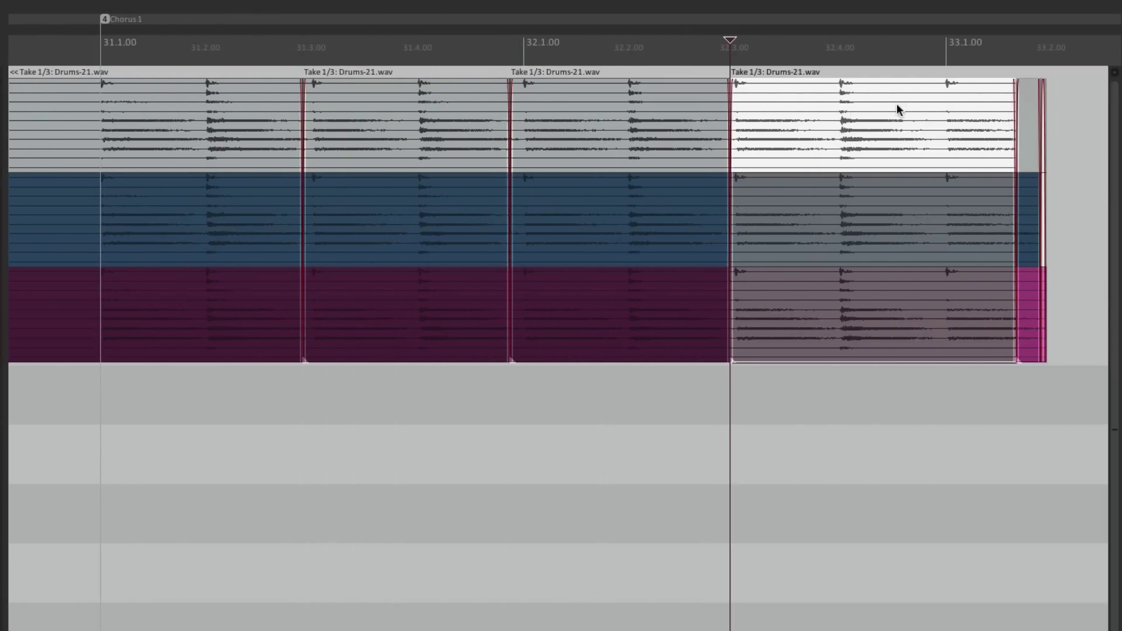
pyautogui.click(931, 107)
pyautogui.hotkey('alt', 'x')
pyautogui.scroll(-1, 510, 181)
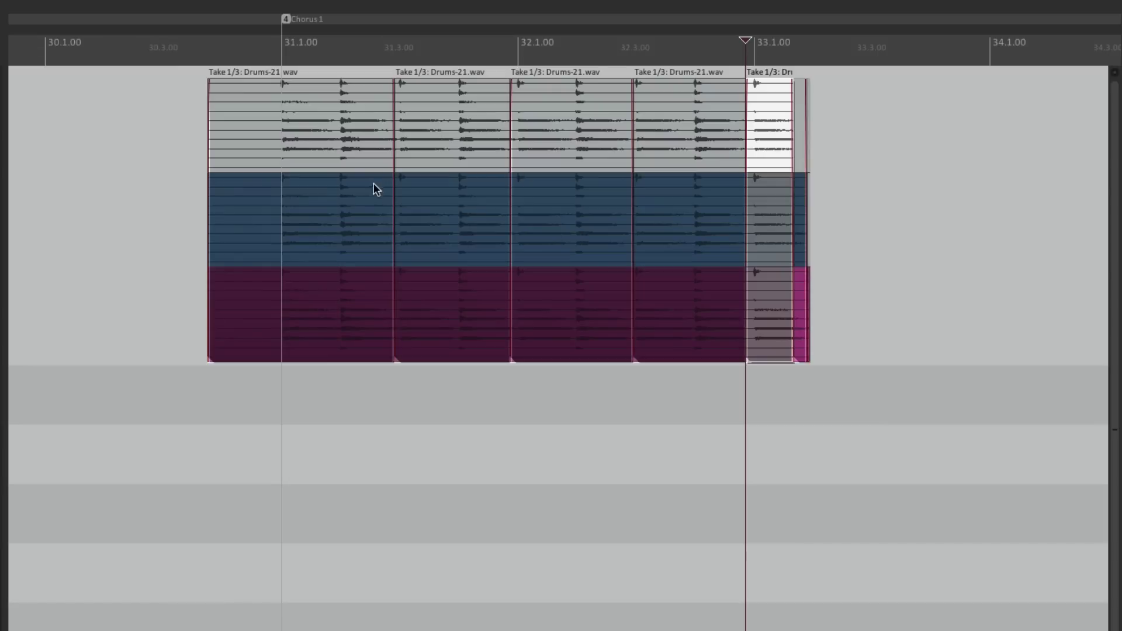
pyautogui.scroll(2, 450, 182)
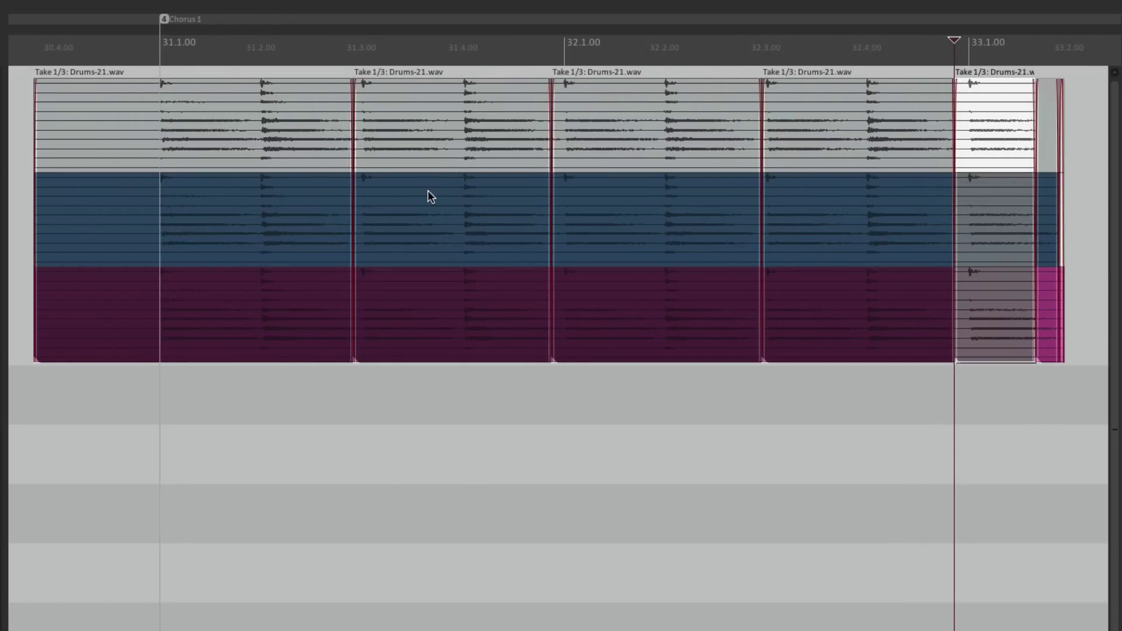
# Step: Pick take 2, take 3, then take 2 for the middle sections and play the comp
pyautogui.click(429, 193)
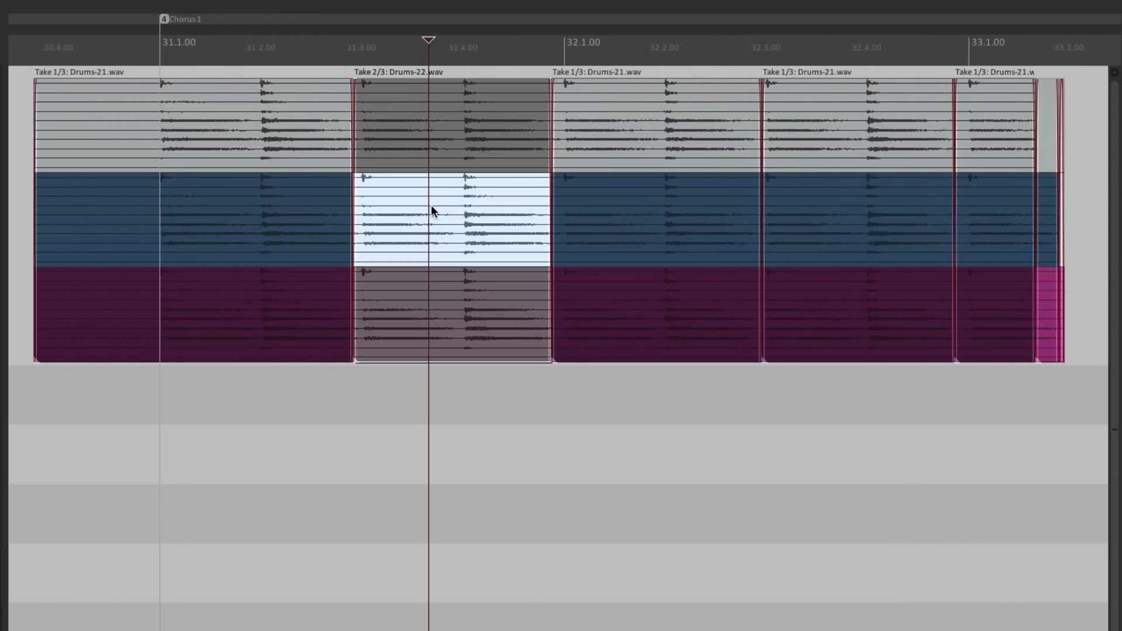
pyautogui.click(601, 291)
pyautogui.click(830, 211)
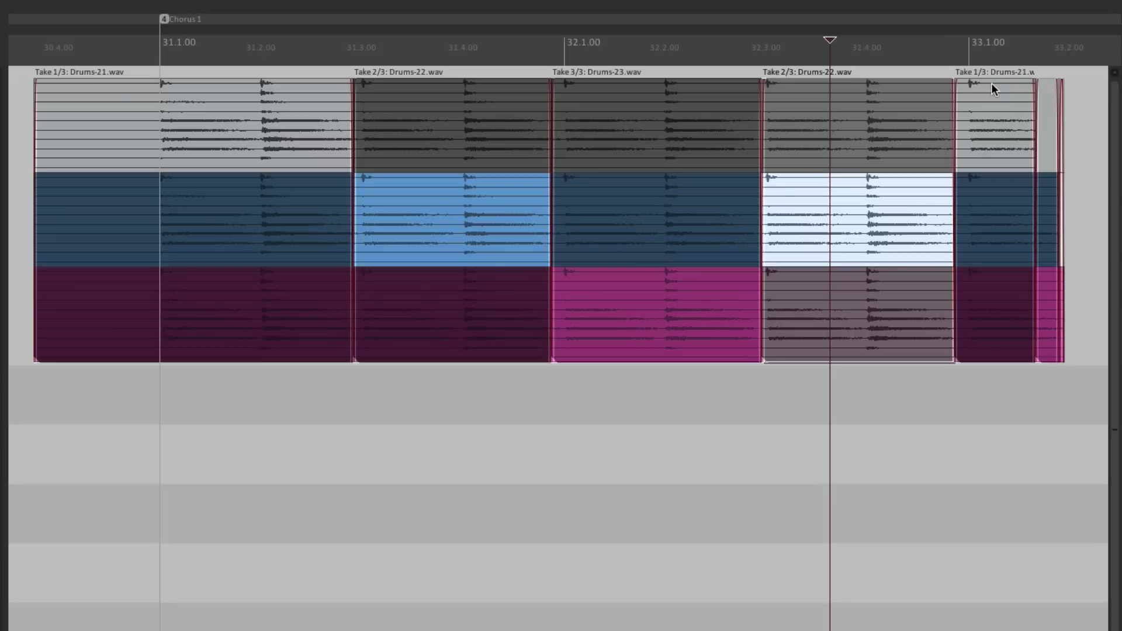
pyautogui.click(21, 158)
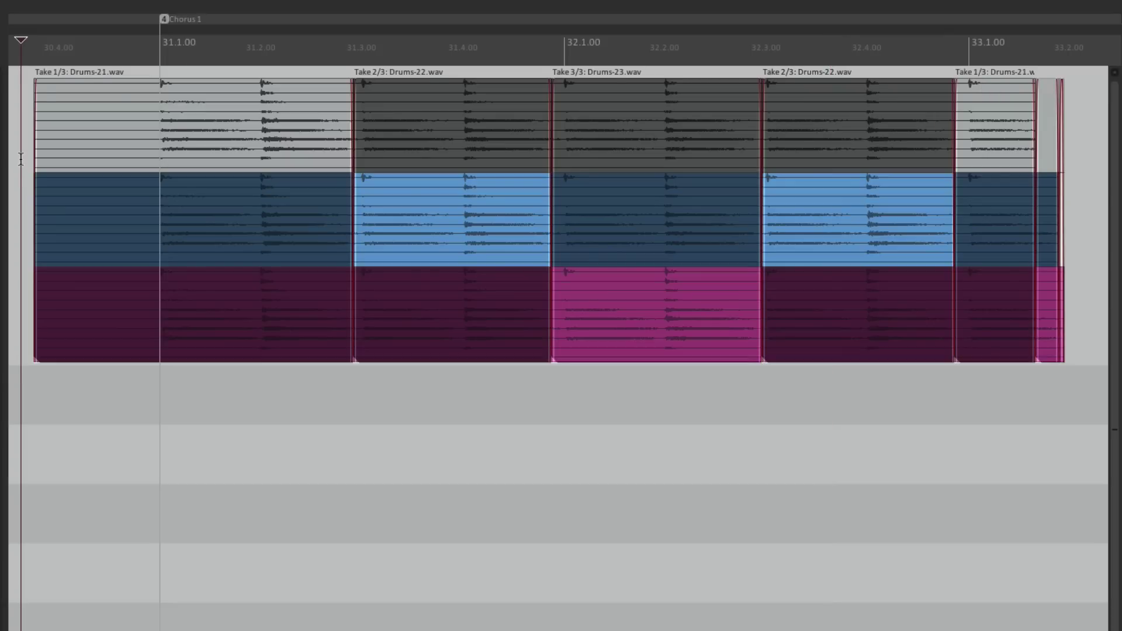
pyautogui.press('space')
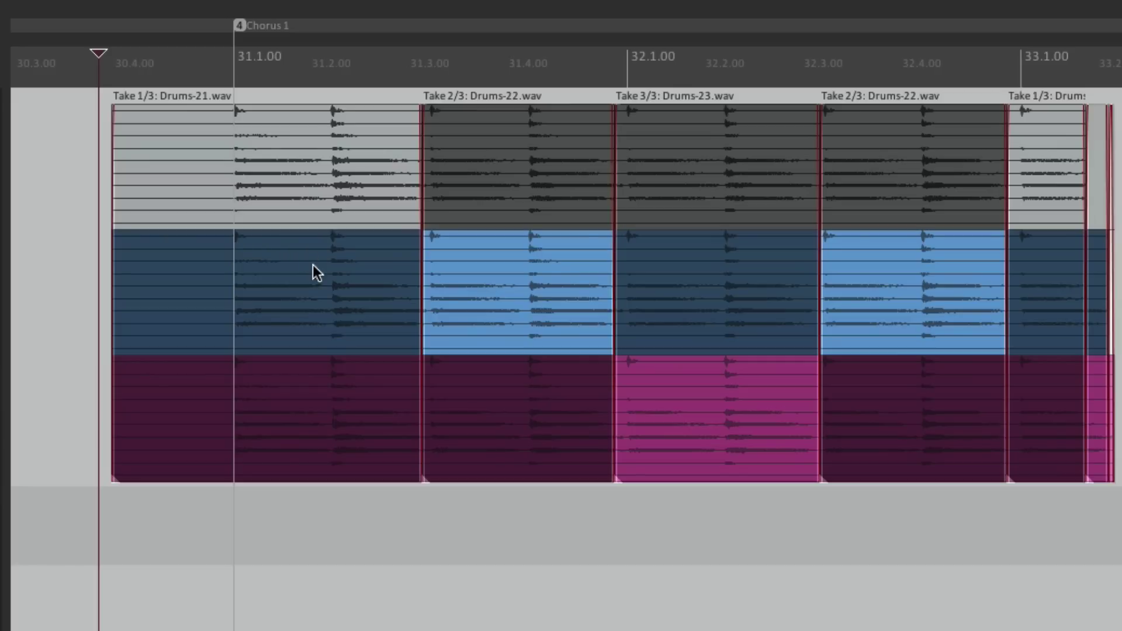
# Step: Lock the selected Drums items to their active takes
pyautogui.rightClick(195, 178)
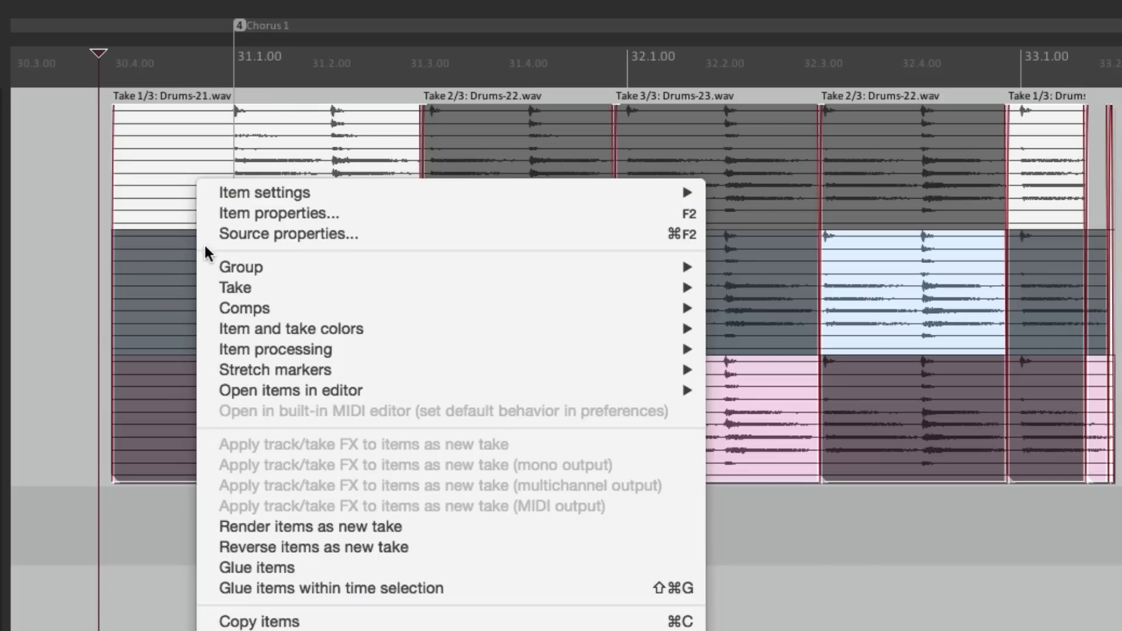
pyautogui.moveTo(198, 286)
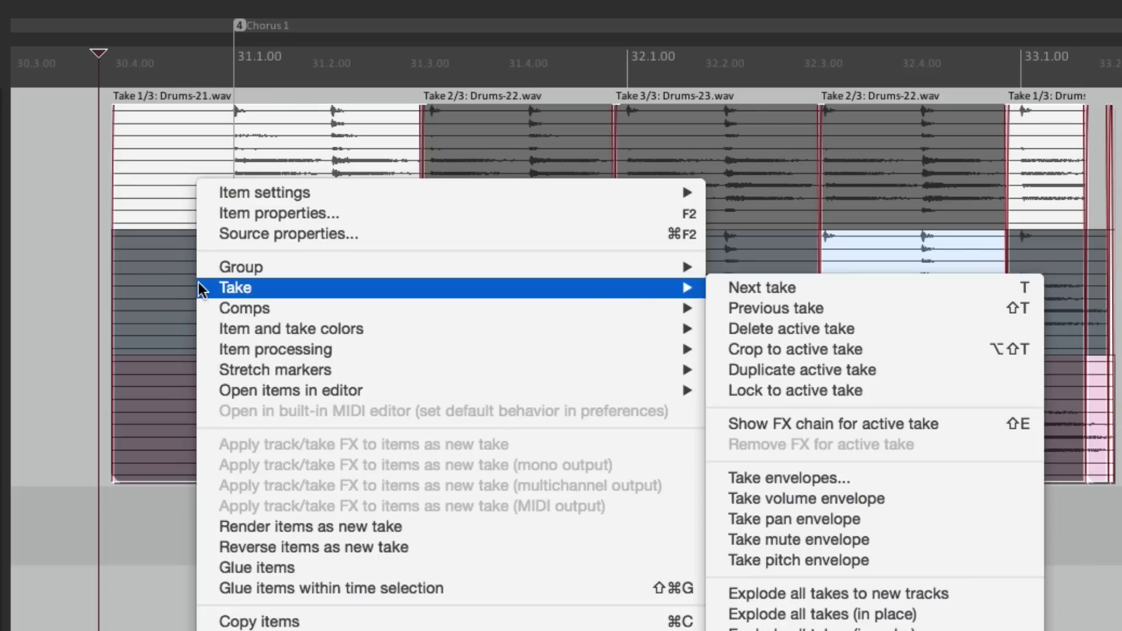
pyautogui.click(875, 389)
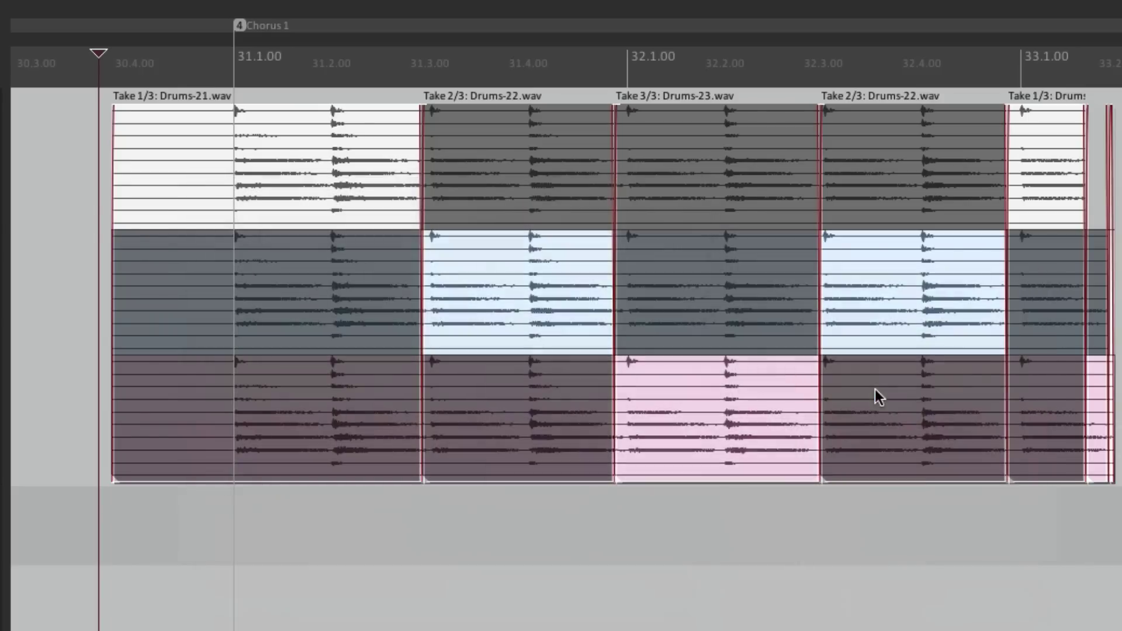
# Step: Click through the four Drums sections to confirm each keeps its locked take
pyautogui.click(60, 274)
pyautogui.click(292, 295)
pyautogui.click(541, 160)
pyautogui.click(694, 262)
pyautogui.click(860, 185)
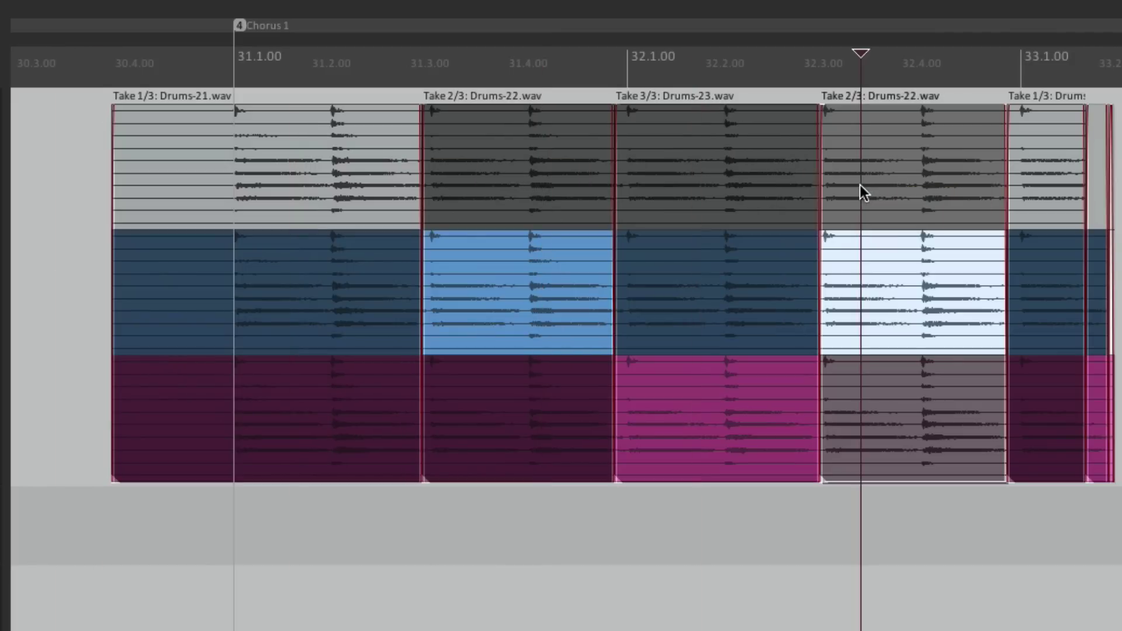
pyautogui.click(916, 423)
pyautogui.click(892, 202)
pyautogui.click(51, 238)
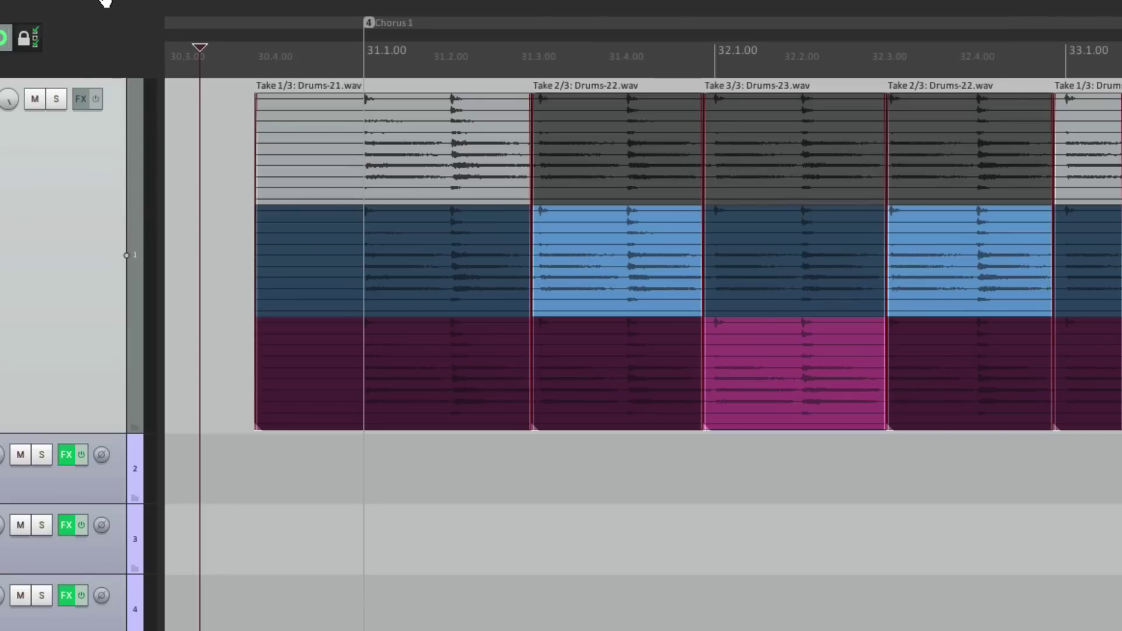
# Step: Turn off 'Show all takes in lanes (when room)' in the Options menu
pyautogui.moveTo(106, 3)
pyautogui.click(67, 10)
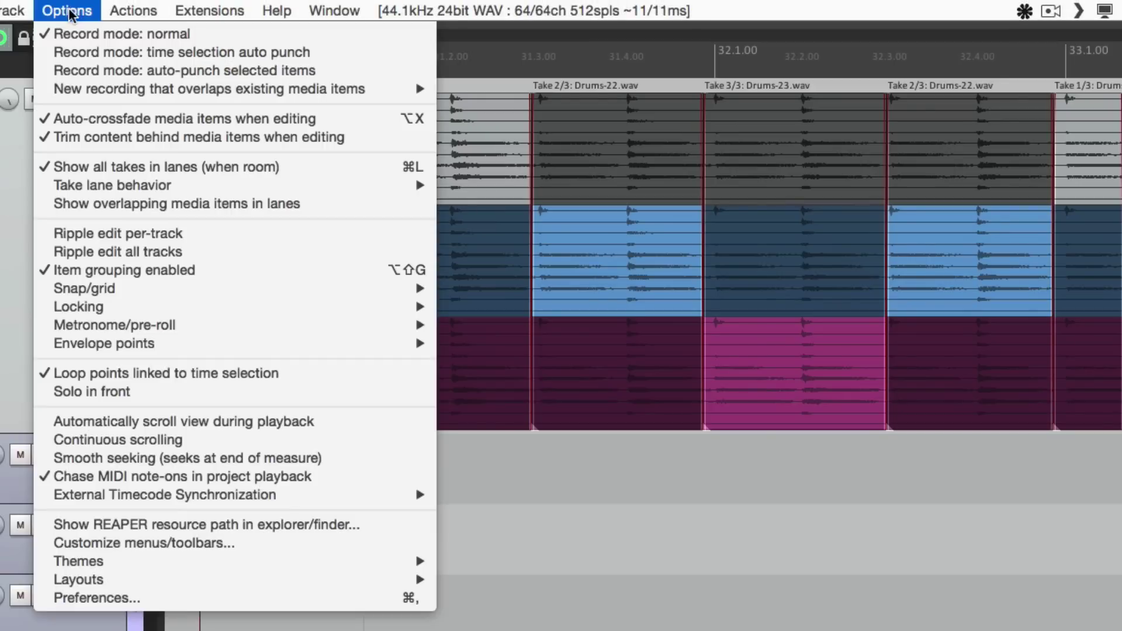
pyautogui.click(61, 167)
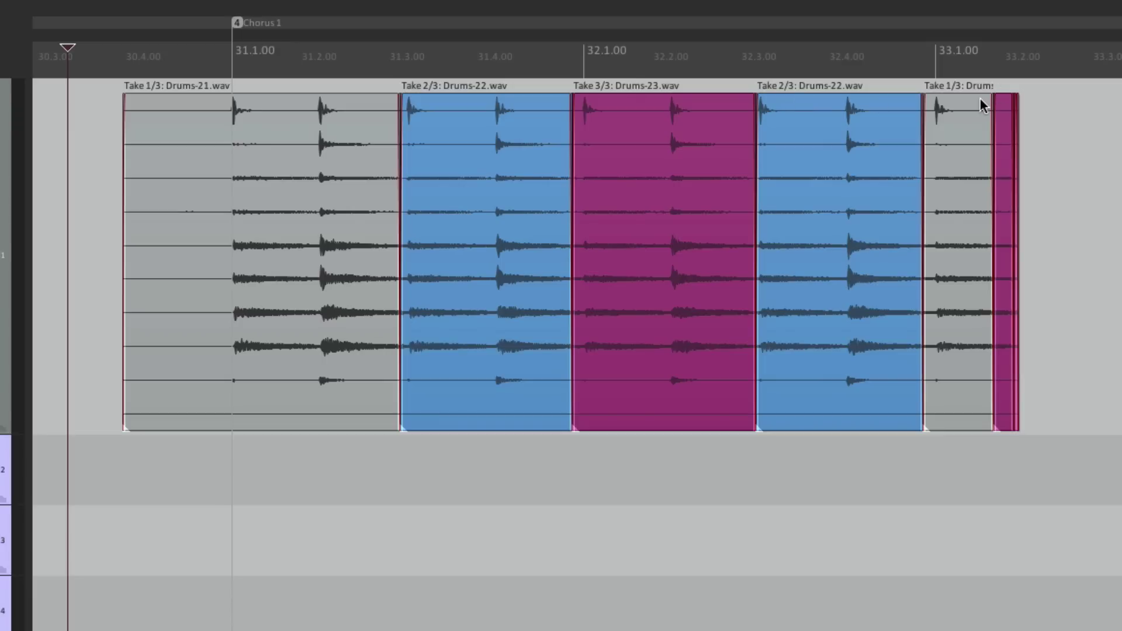
# Step: Delete the thin take 3 sliver and add crossfades between the comp sections
pyautogui.click(1003, 106)
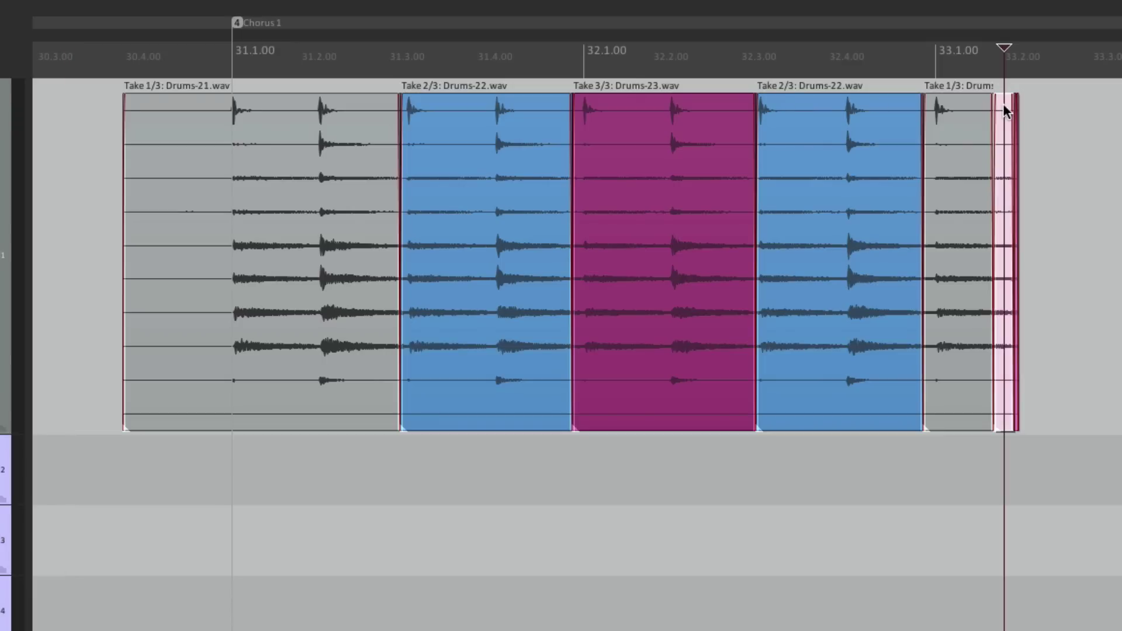
pyautogui.press('Delete')
pyautogui.scroll(6, 392, 222)
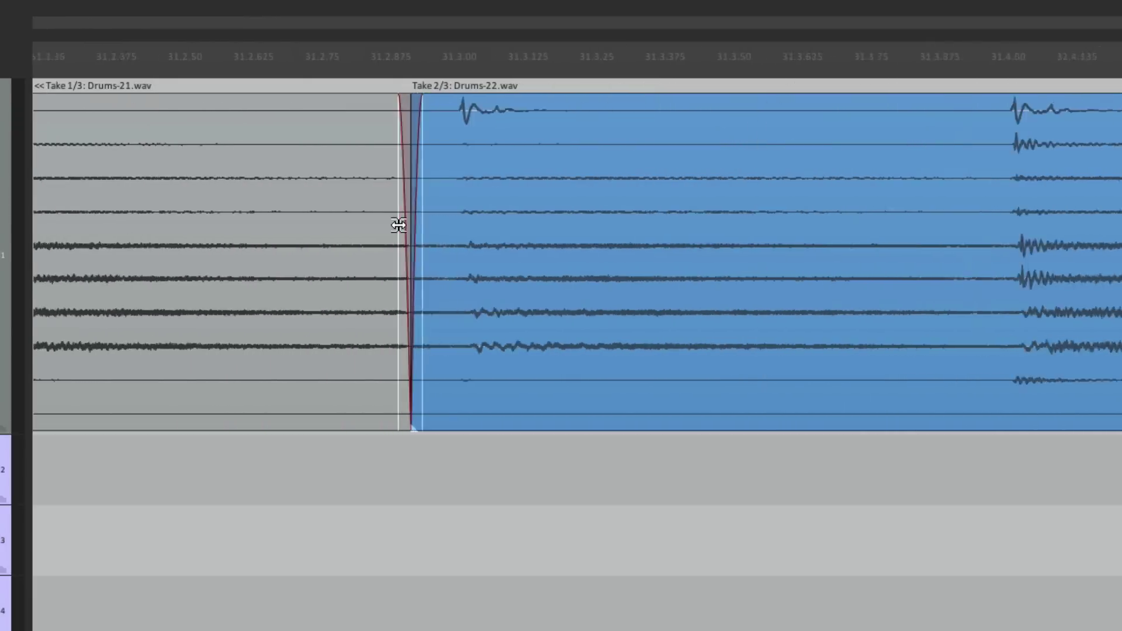
pyautogui.press('x')
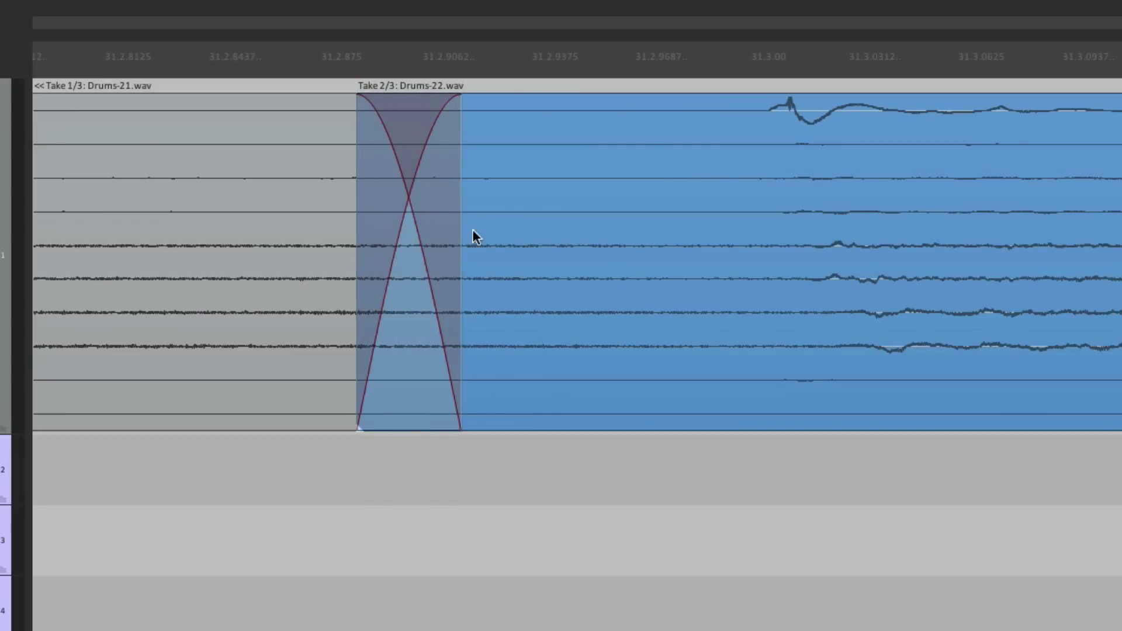
pyautogui.hscroll(-3, 704, 218)
pyautogui.scroll(-6, 703, 217)
pyautogui.scroll(6, 864, 205)
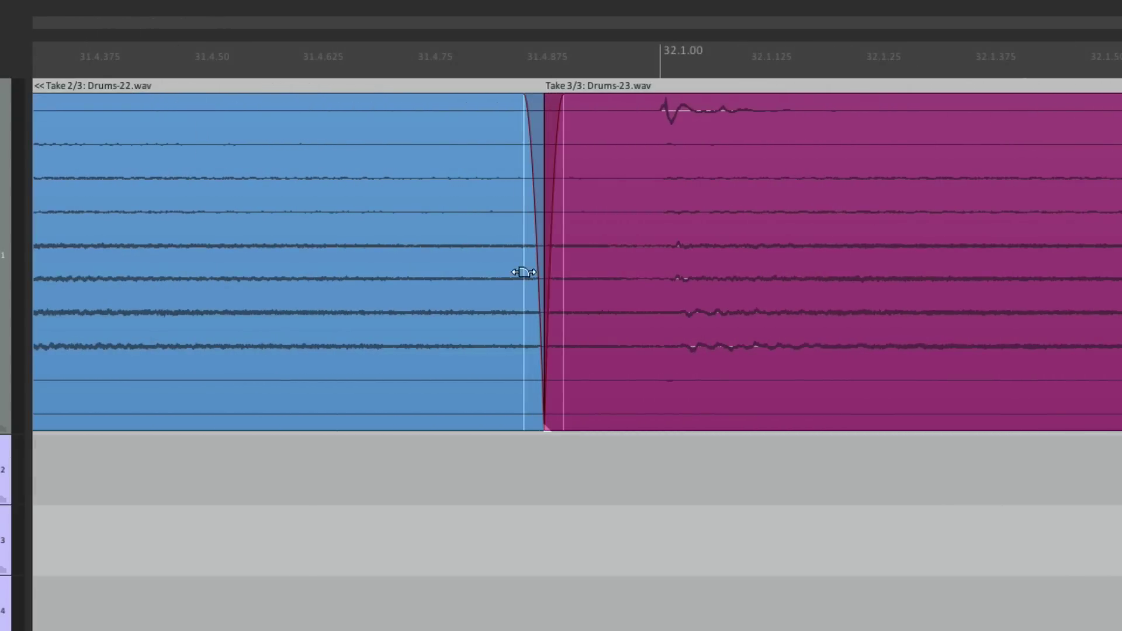
# Step: Widen the crossfades at the take 2/take 3 and take 3/take 2 joins
pyautogui.moveTo(523, 272); pyautogui.dragTo(621, 265)
pyautogui.scroll(-6, 826, 236)
pyautogui.scroll(6, 905, 241)
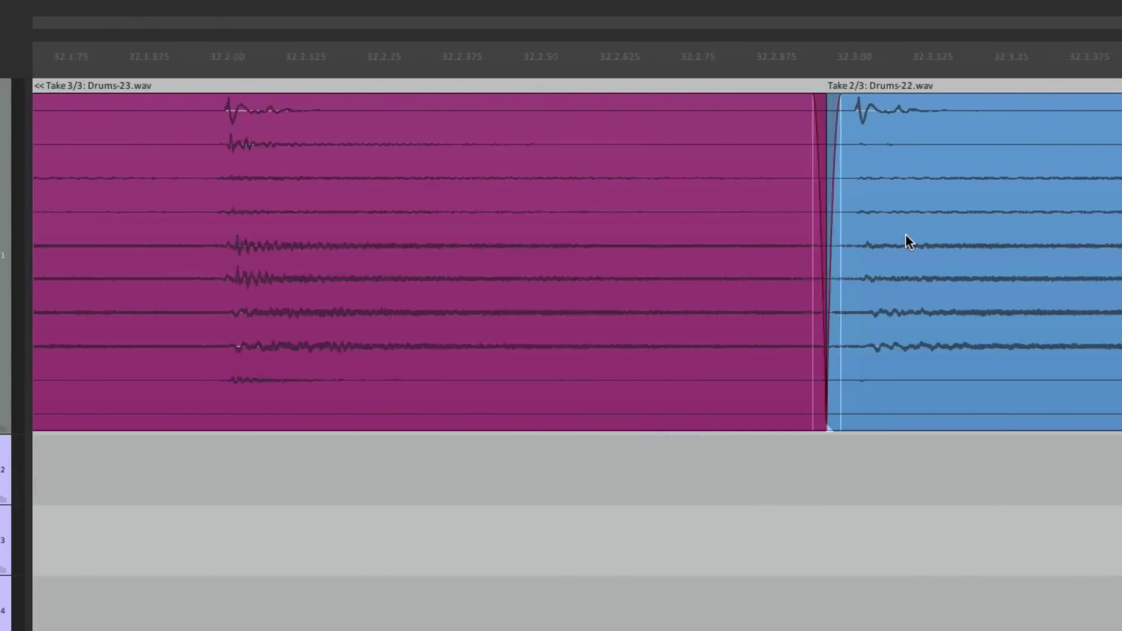
pyautogui.moveTo(830, 266); pyautogui.dragTo(954, 251)
pyautogui.scroll(-6, 779, 256)
pyautogui.scroll(6, 807, 254)
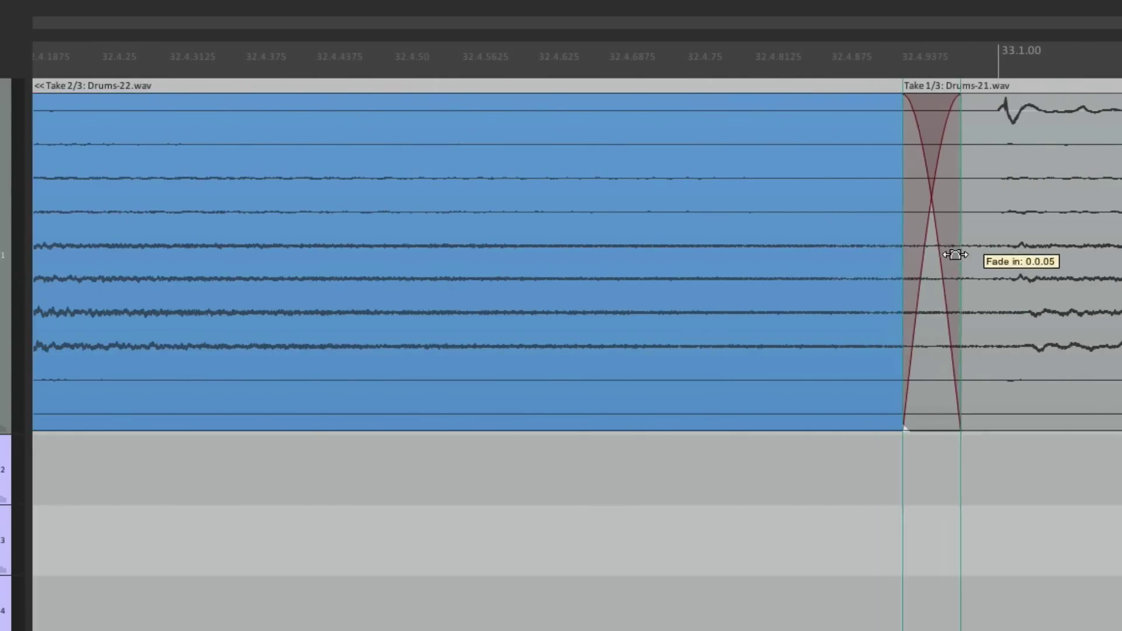
pyautogui.scroll(-6, 660, 252)
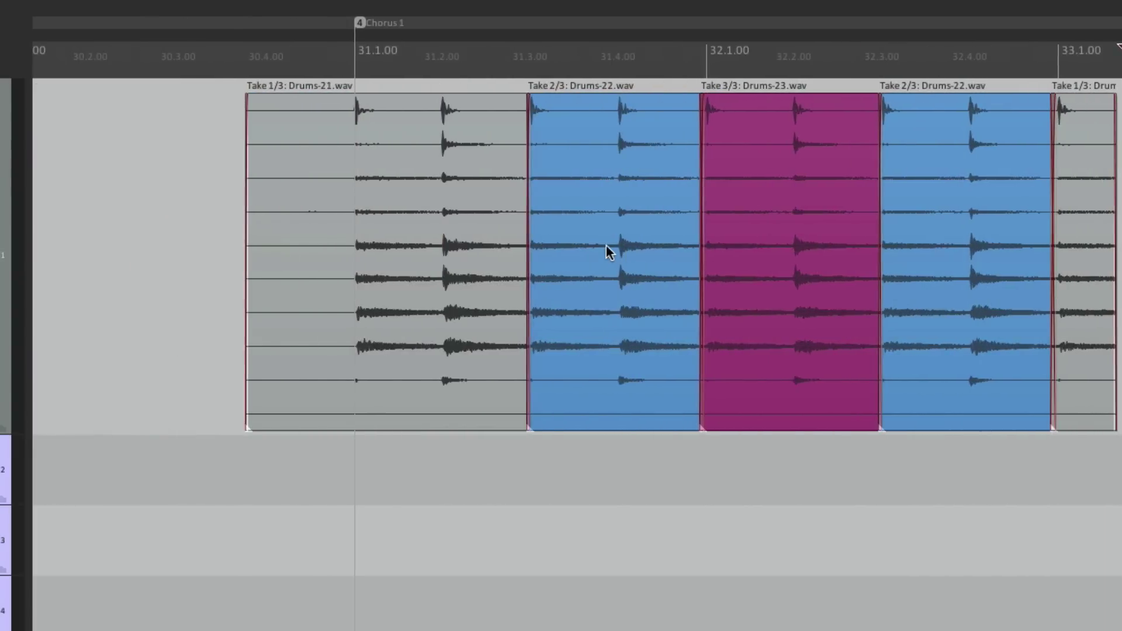
# Step: Trim the first Take 1/3 item's left edge so it starts slightly later
pyautogui.moveTo(238, 170); pyautogui.dragTo(158, 210)
pyautogui.scroll(1, 158, 211)
pyautogui.click(106, 207)
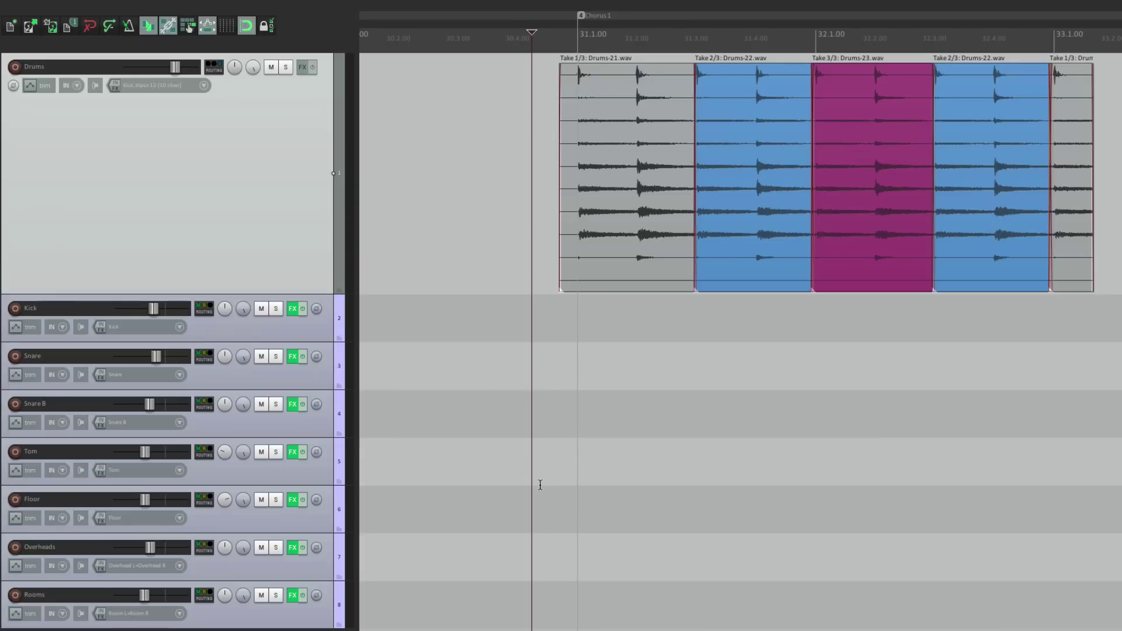
# Step: Hide tracks Kick through Rooms from the arrange view in Track Manager, then show the Mixer
pyautogui.hotkey('ctrl', 'shift', 'm')
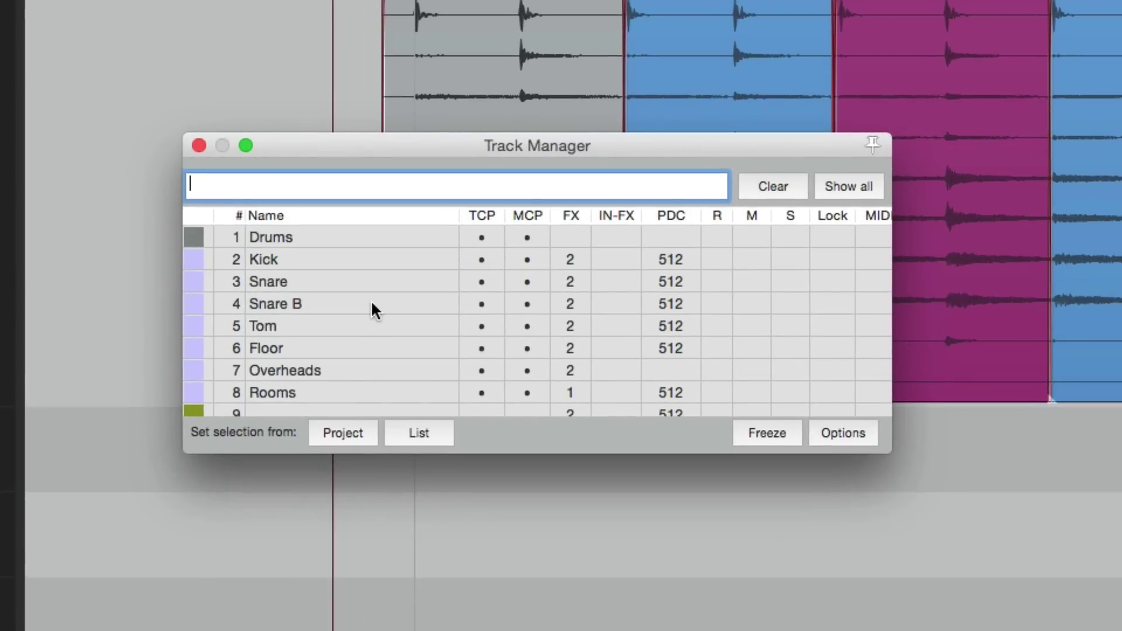
pyautogui.click(359, 257)
pyautogui.keyDown('shift'); pyautogui.click(351, 388); pyautogui.keyUp('shift')
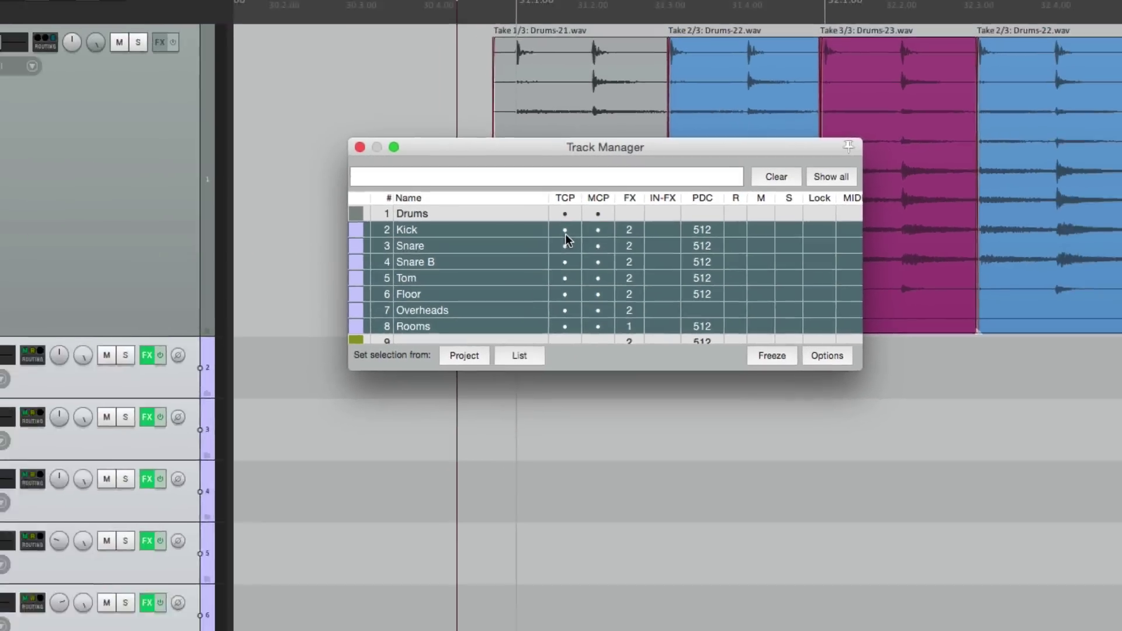
pyautogui.click(482, 267)
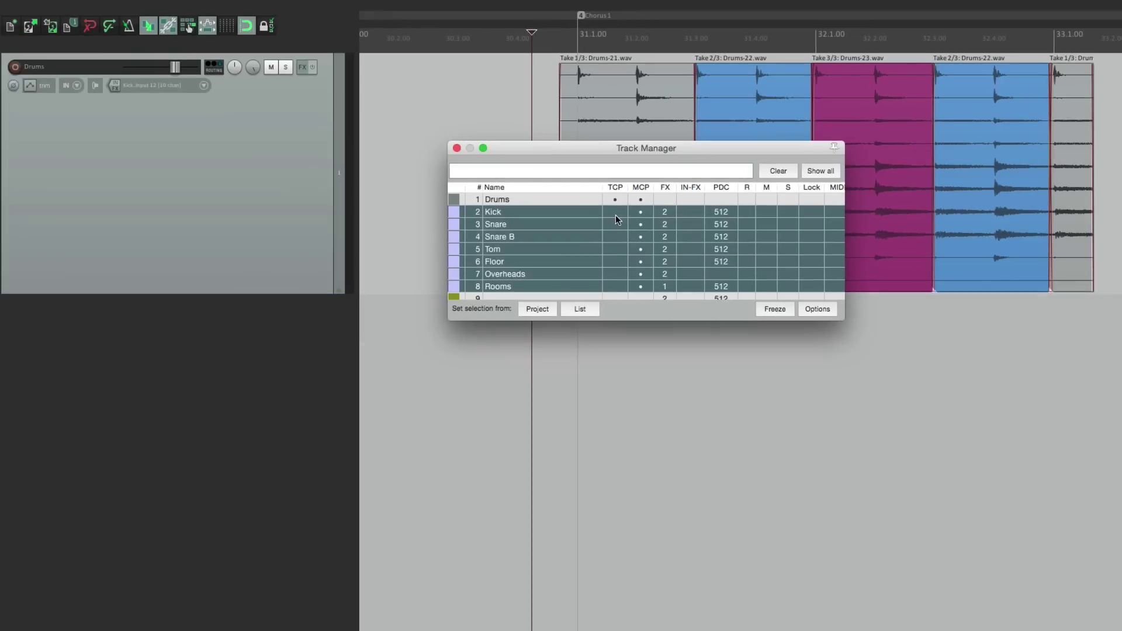
pyautogui.click(457, 148)
pyautogui.press('super+m')
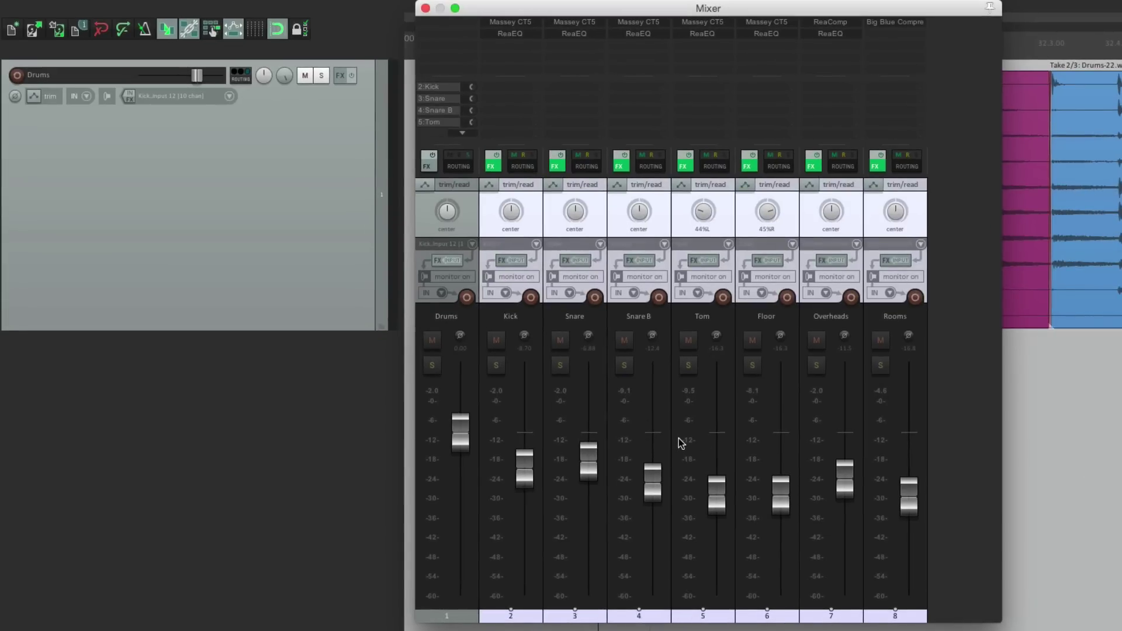
# Step: Pull the Drums fader down to -inf dB in the Mixer and briefly play back
pyautogui.press('super+m')
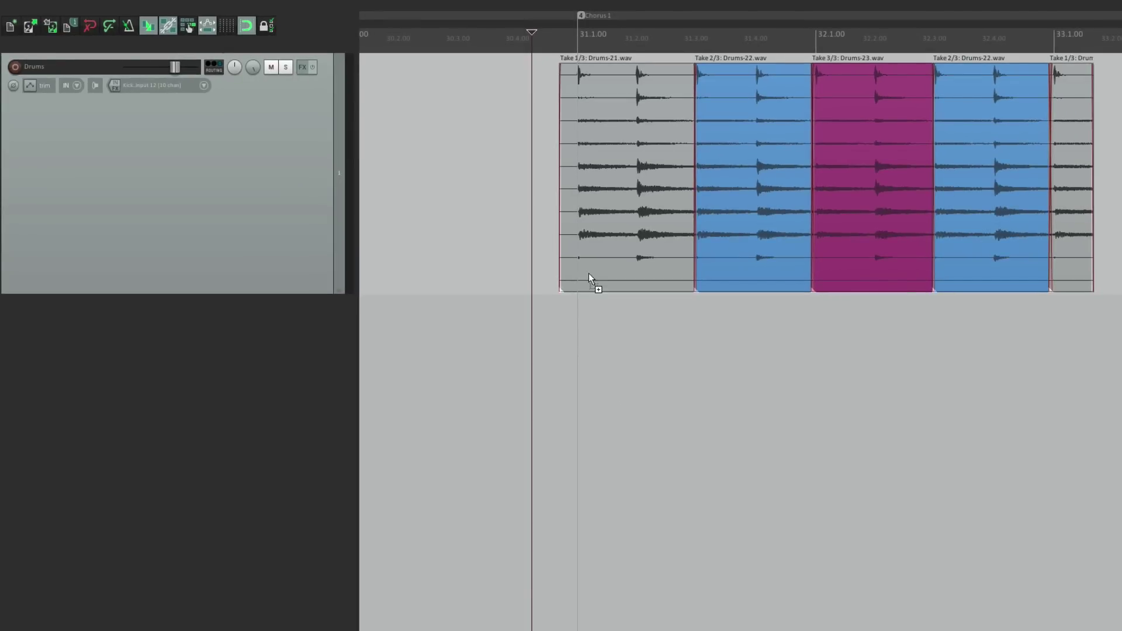
pyautogui.press('super+m')
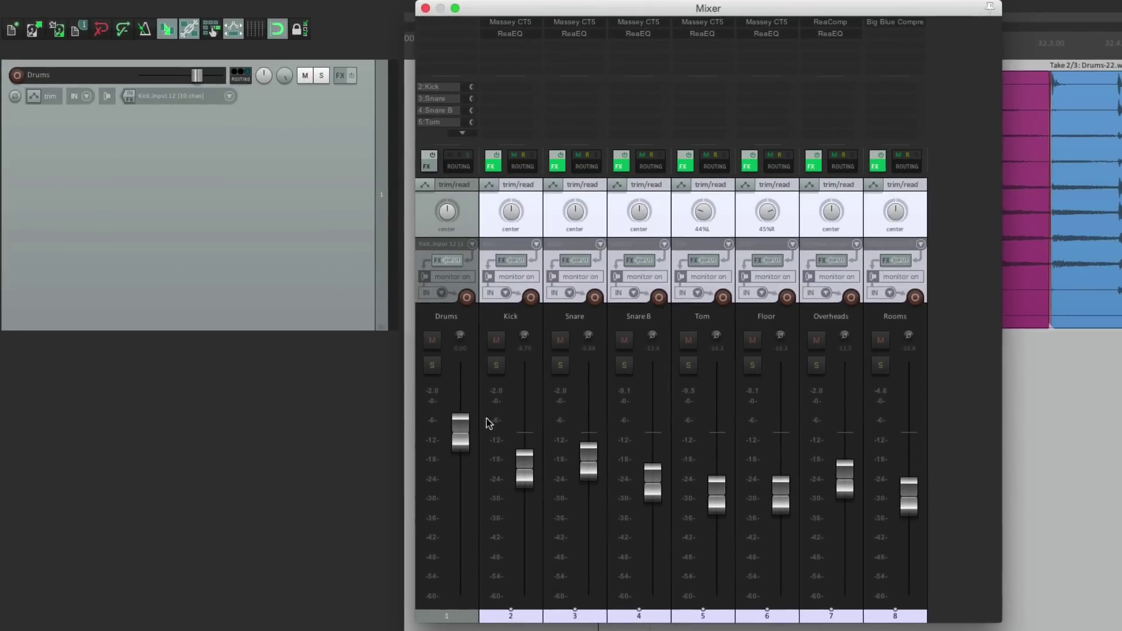
pyautogui.moveTo(462, 438)
pyautogui.moveTo(462, 438); pyautogui.dragTo(461, 584)
pyautogui.press('space')
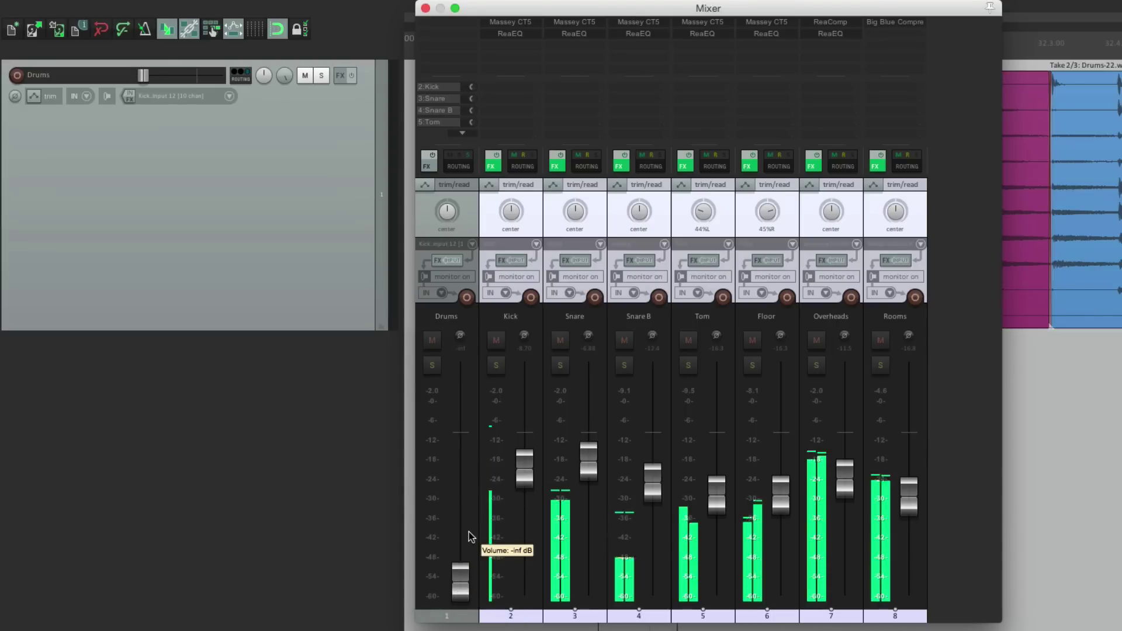
pyautogui.press('space')
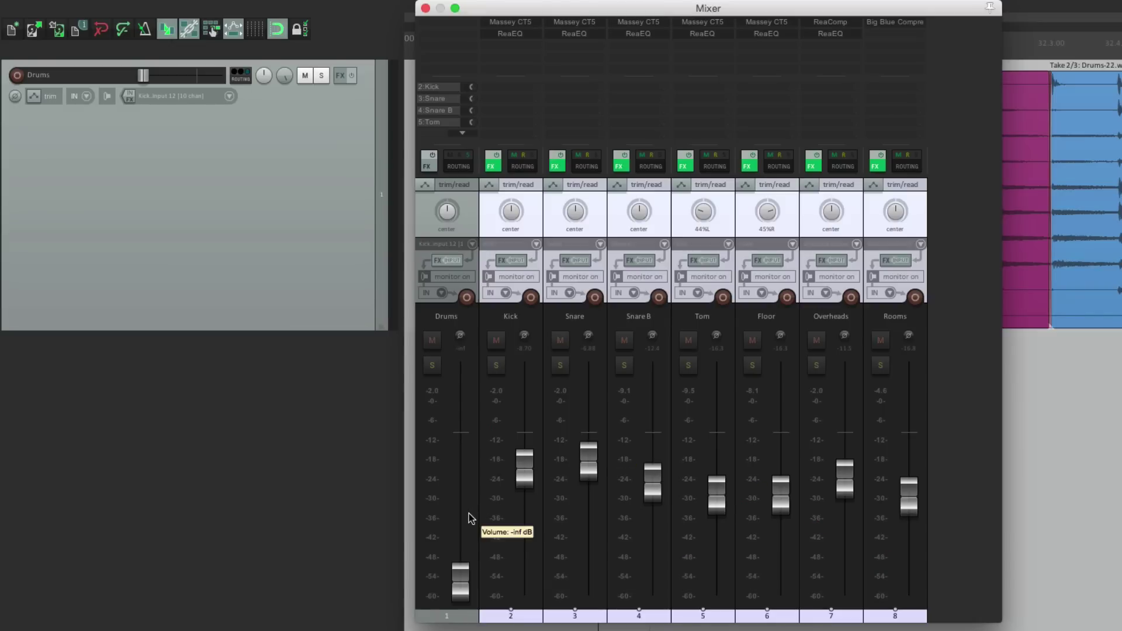
# Step: Clear the Drums track's MCP visibility in Track Manager and close it
pyautogui.hotkey('ctrl', 'alt', 'm')
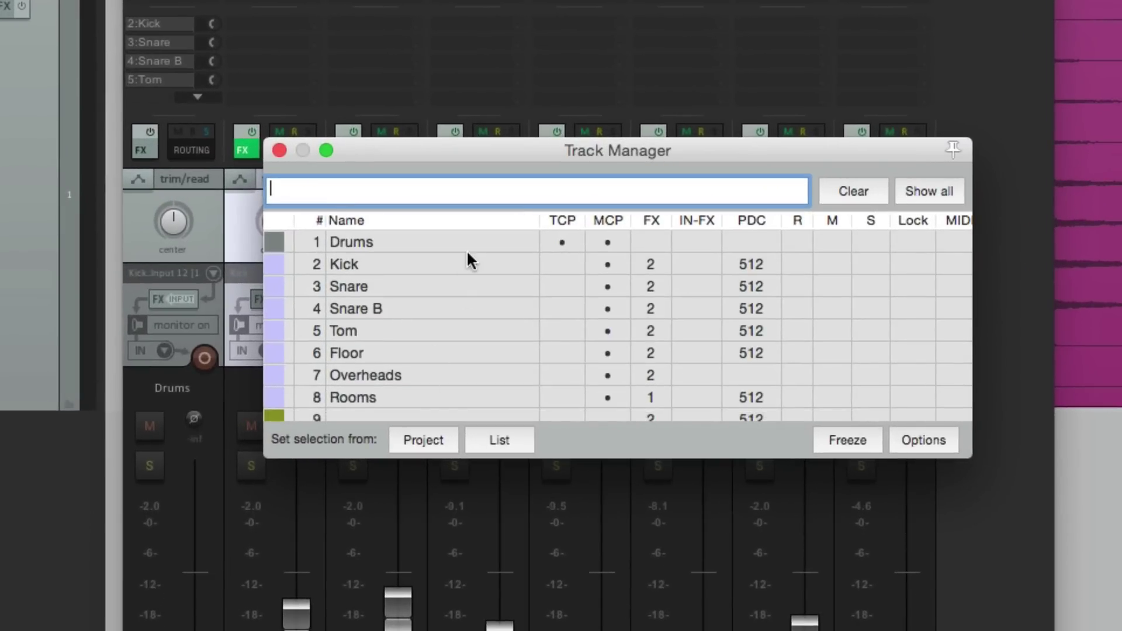
pyautogui.click(598, 241)
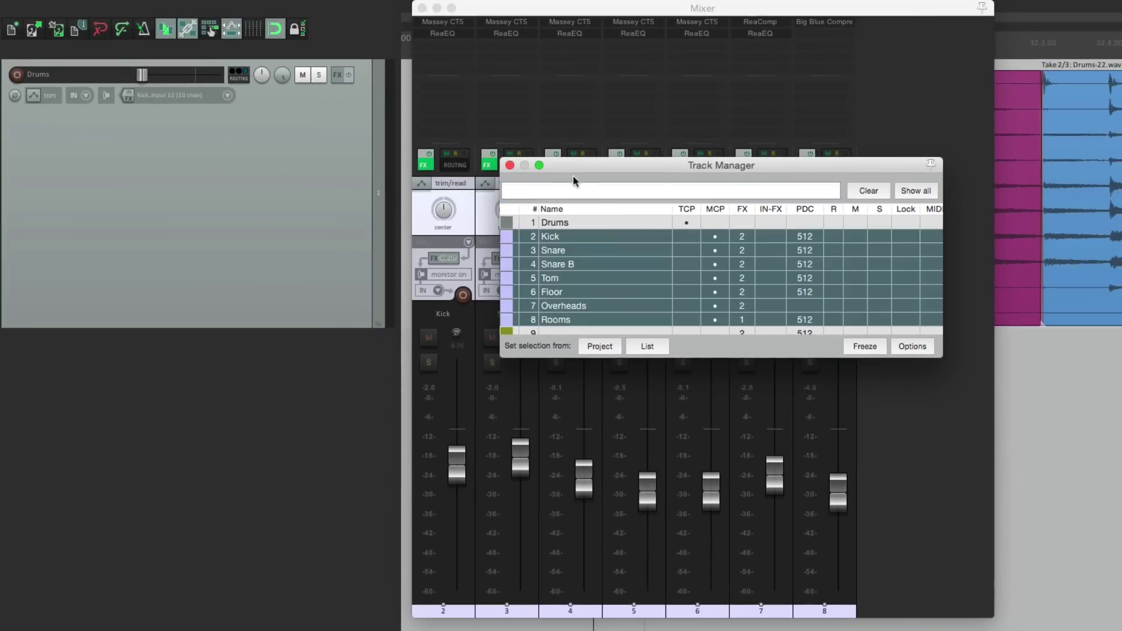
pyautogui.click(509, 165)
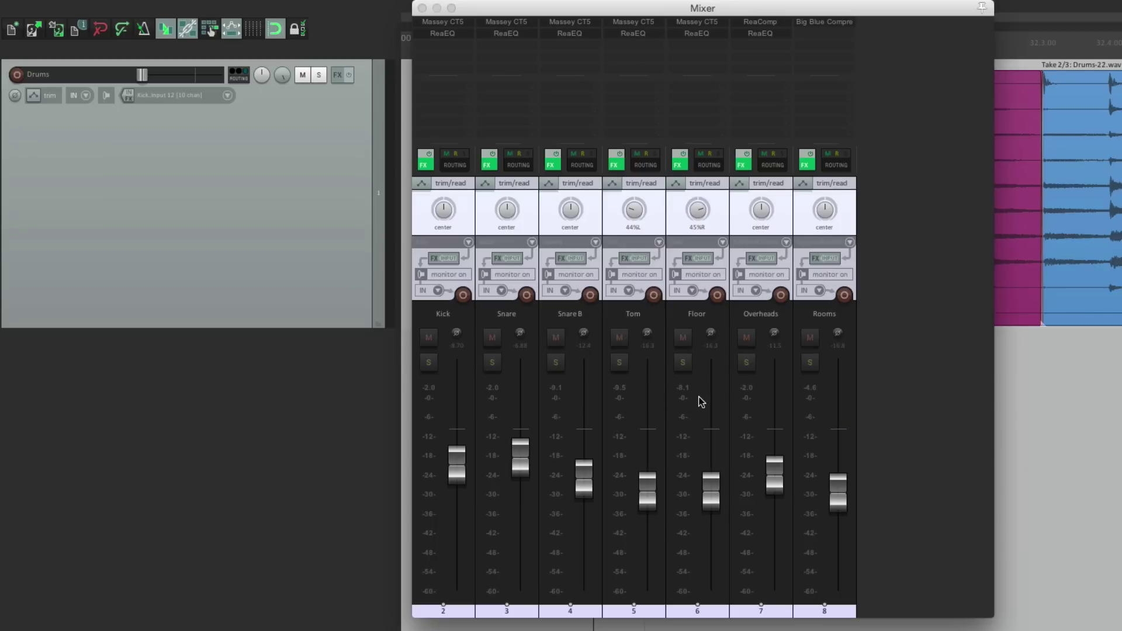
pyautogui.press('super+m')
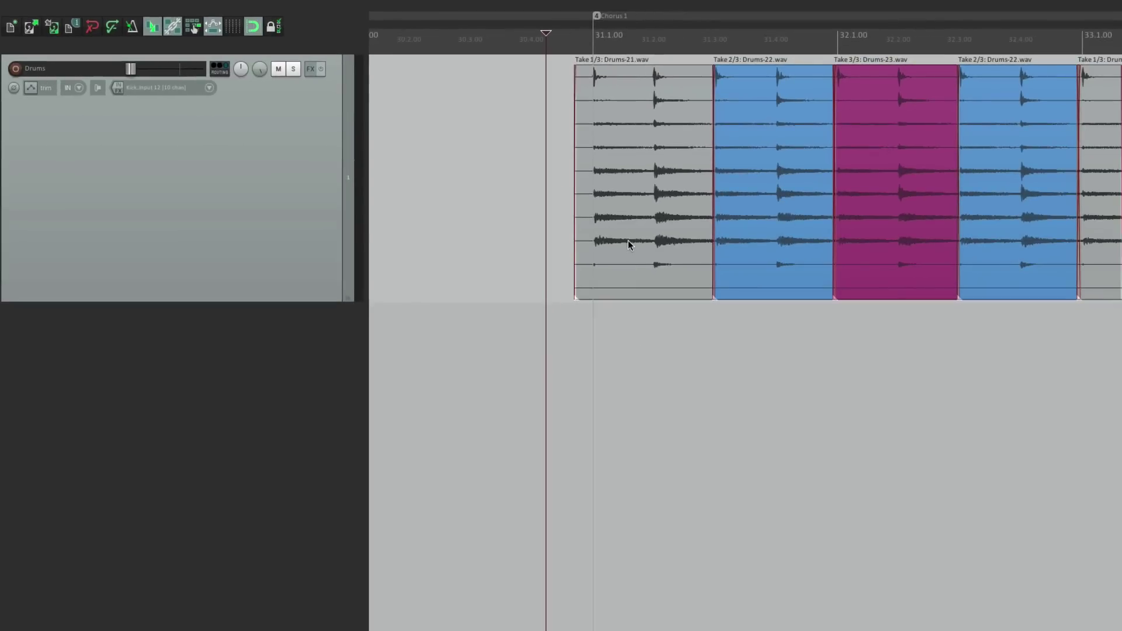